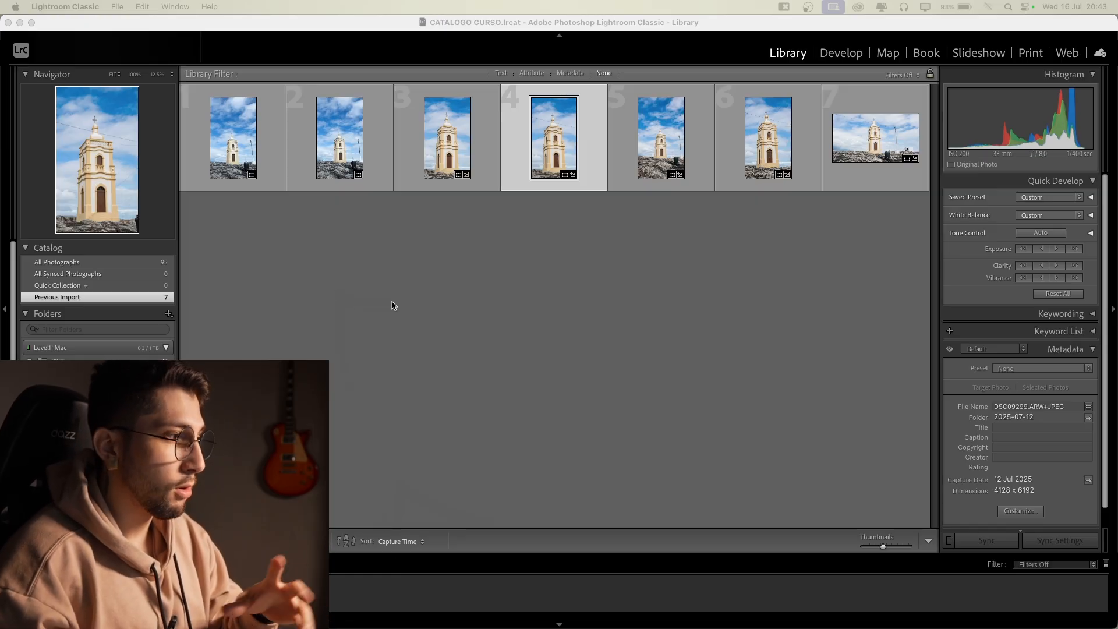
Open the selected church tower photo in the Develop module and inspect the tower and the sky around it.
click(841, 53)
click(627, 344)
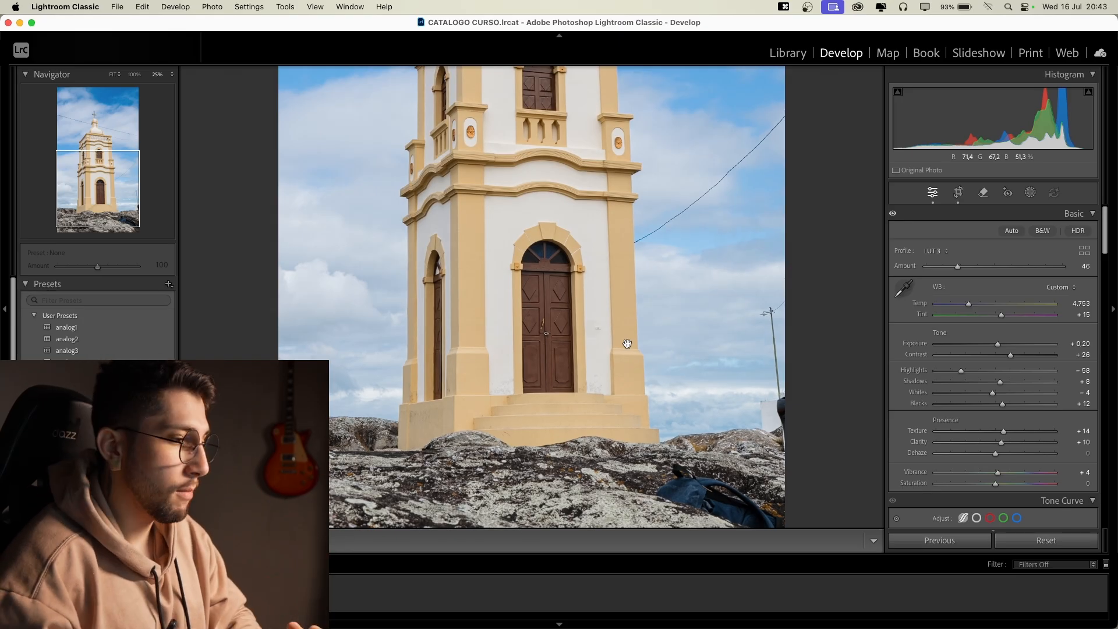
scroll(539, 356, down, 2)
scroll(539, 355, up, 3)
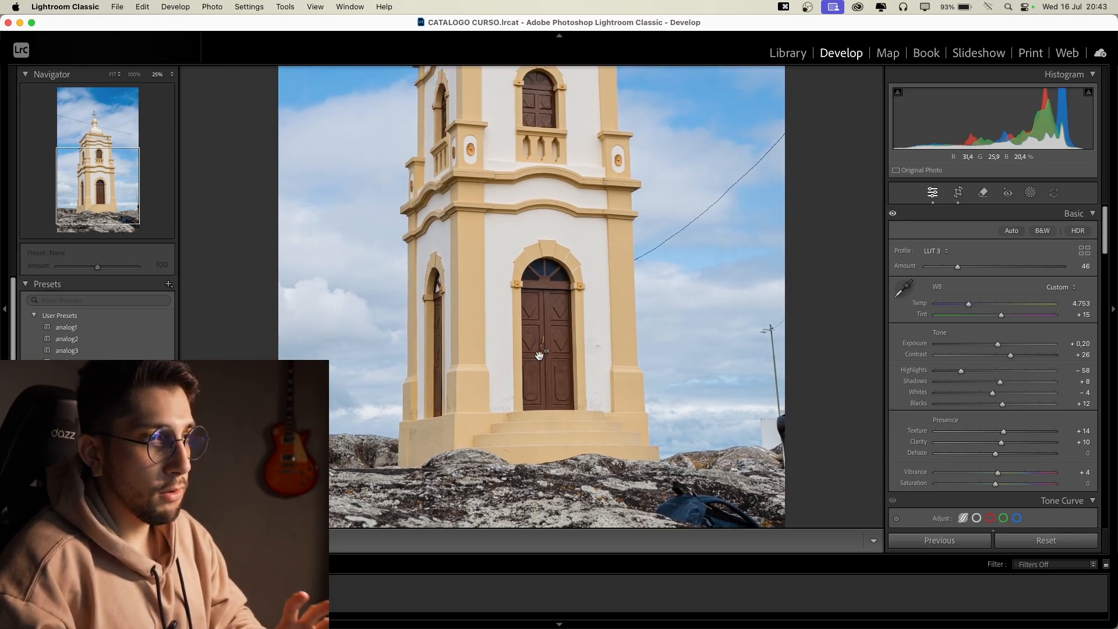
scroll(539, 356, up, 5)
key(super+equal)
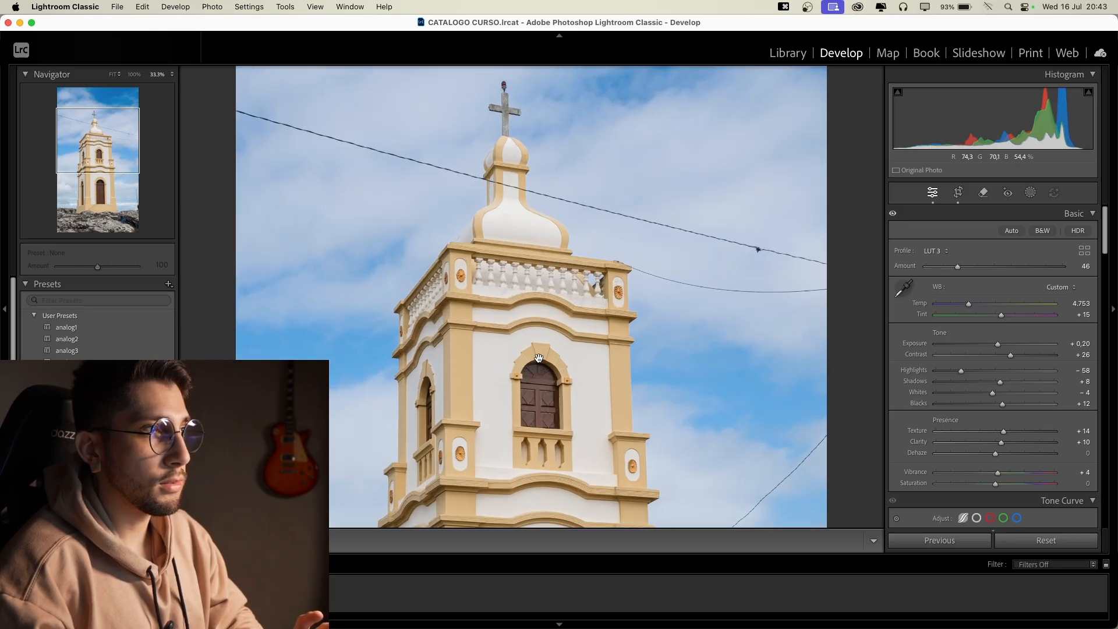
key(super+minus)
key(super+minus)
key(super+minus)
key(super+equal)
key(super+equal)
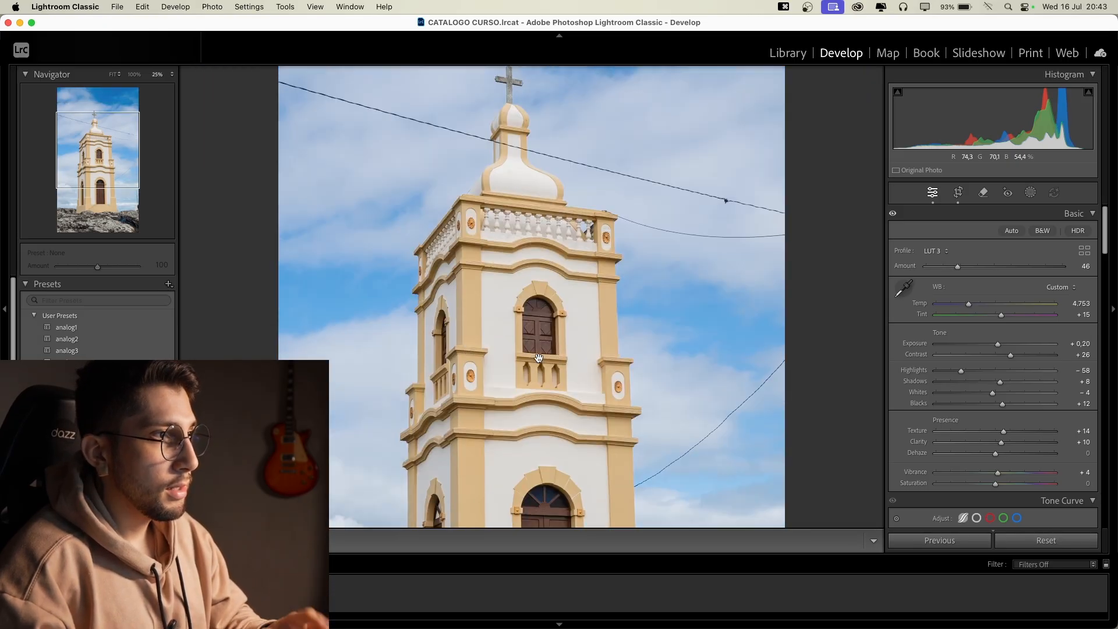
scroll(539, 357, down, 4)
key(super+minus)
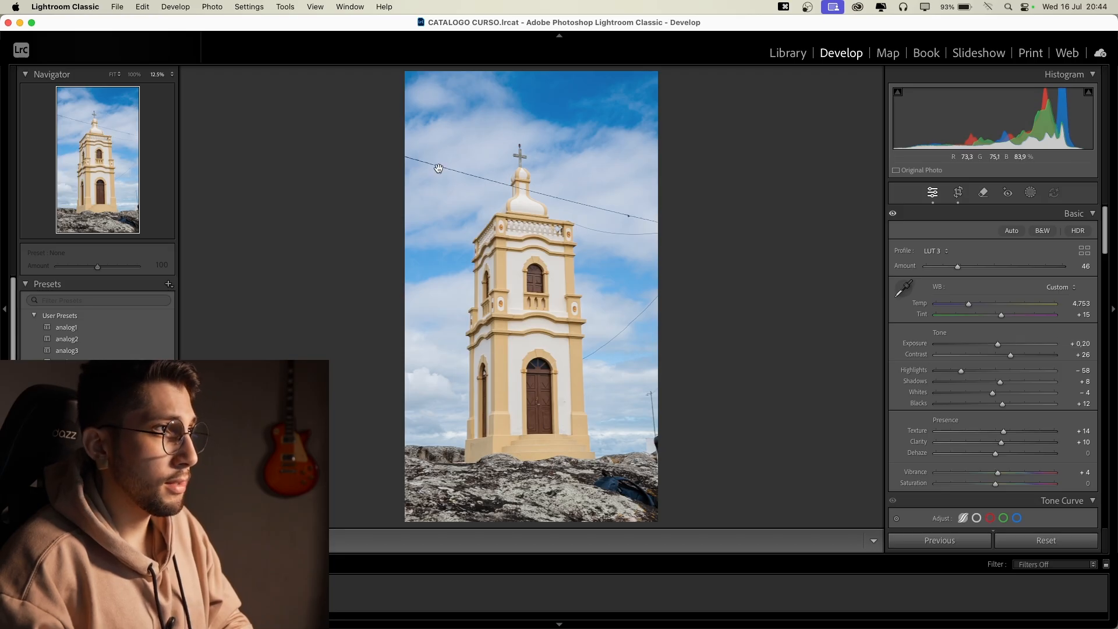
Examine the distractions up close: the cables, the backpack on the rocks, the lamp post and the stains on the tower walls.
click(656, 223)
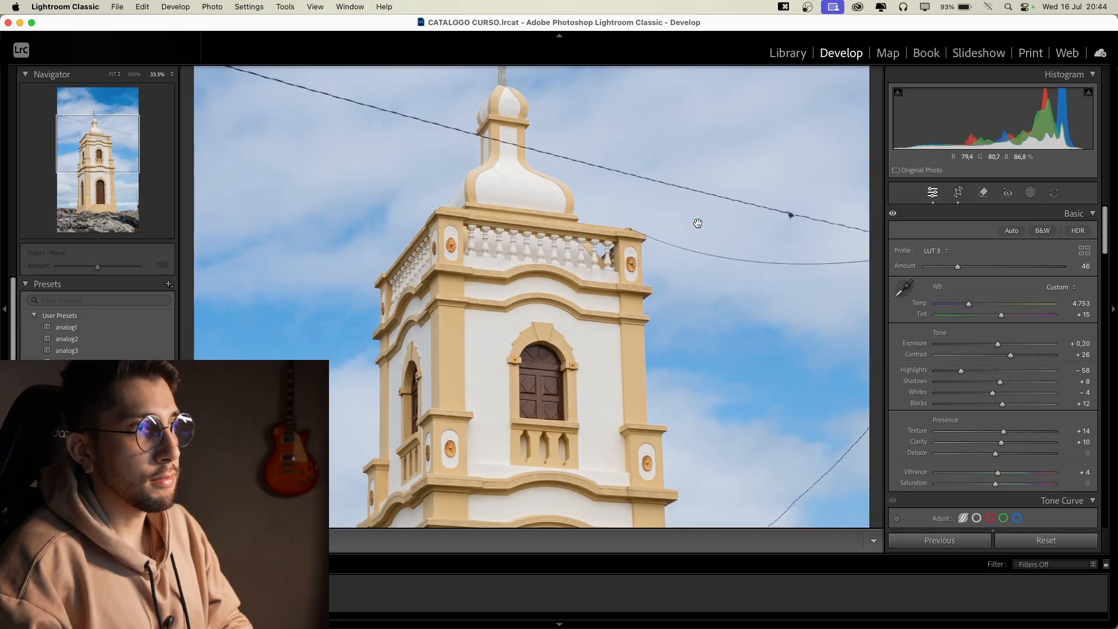
scroll(698, 223, down, 5)
scroll(697, 223, down, 5)
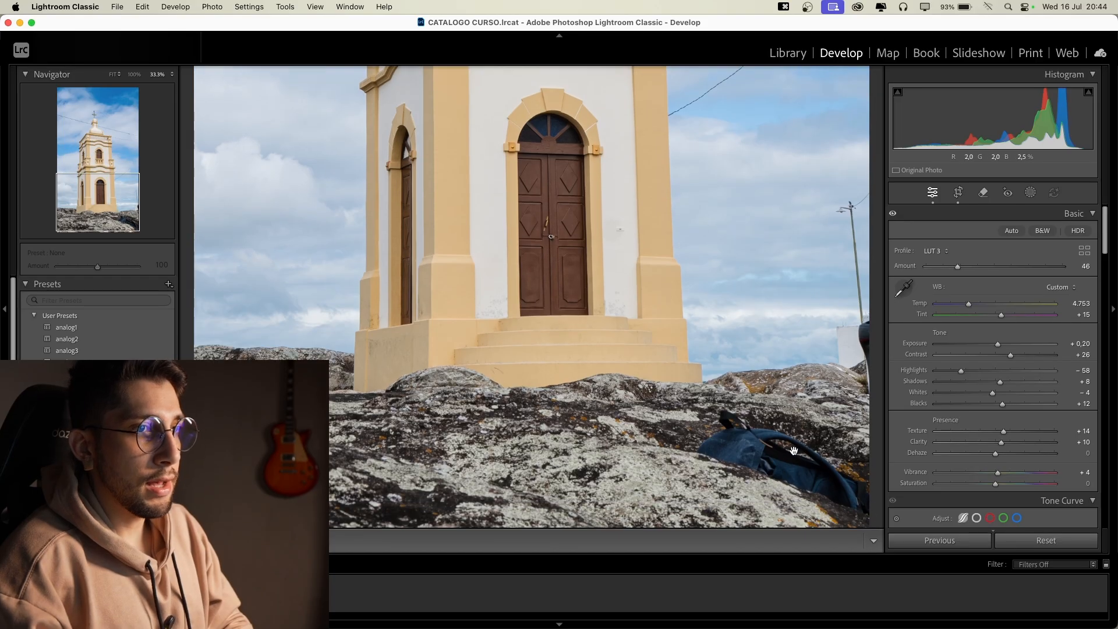
scroll(793, 449, up, 2)
scroll(790, 447, down, 3)
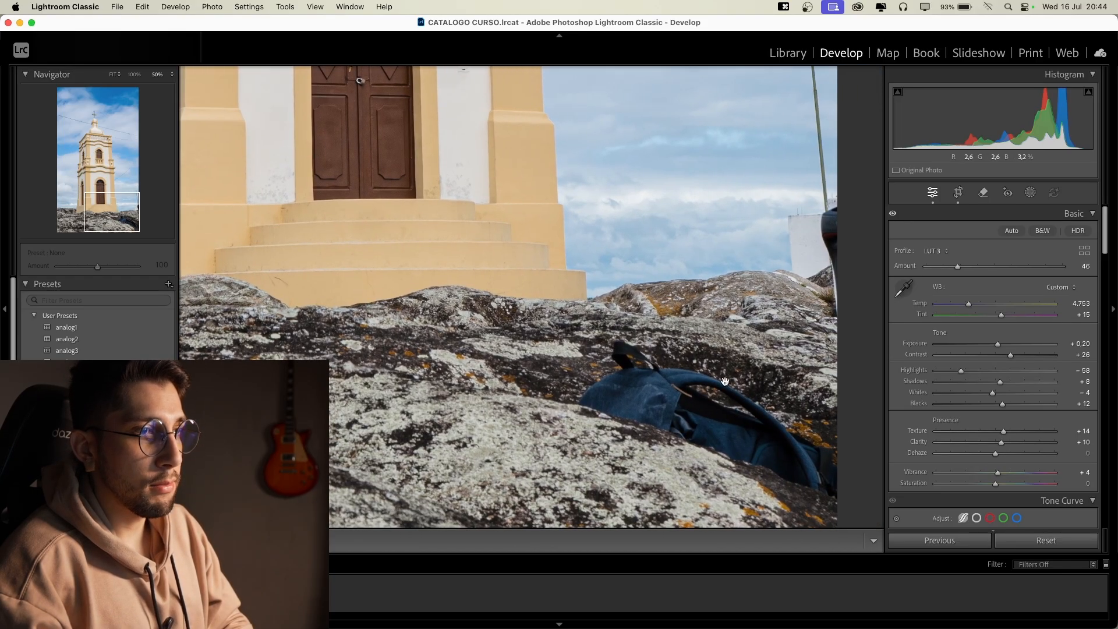
scroll(736, 425, down, 2)
scroll(646, 349, up, 4)
scroll(618, 365, up, 2)
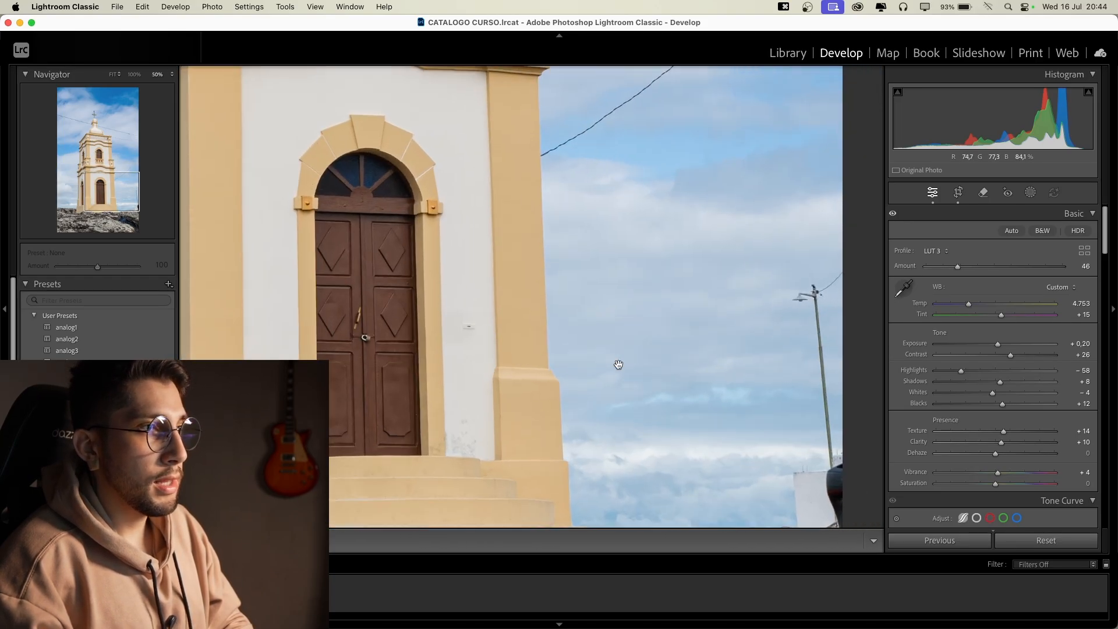
scroll(537, 344, down, 1)
scroll(537, 343, down, 1)
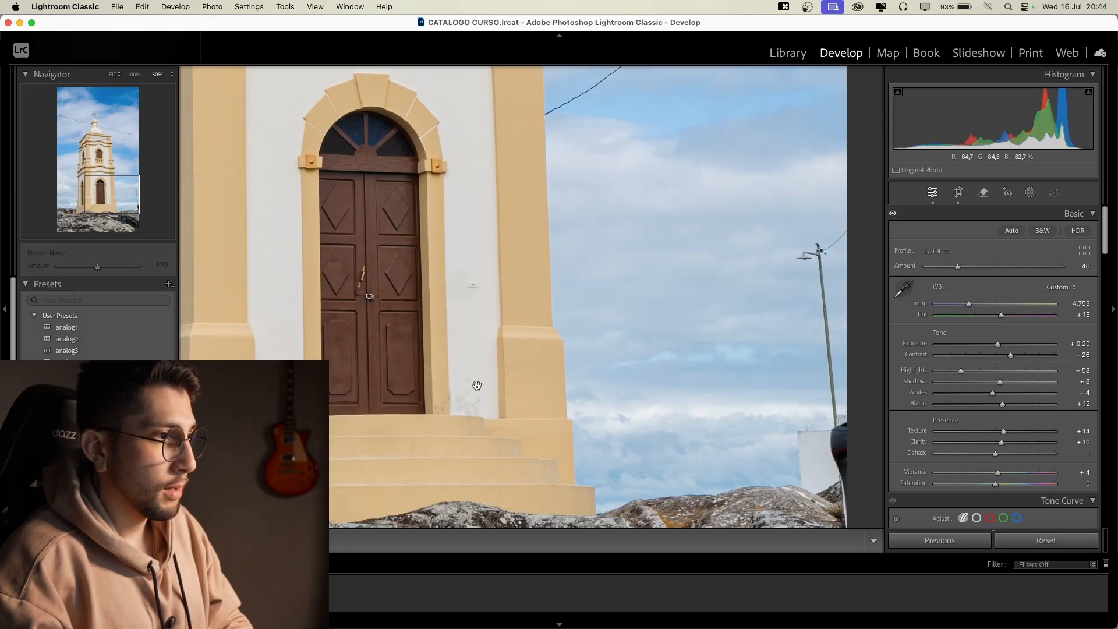
scroll(470, 406, up, 10)
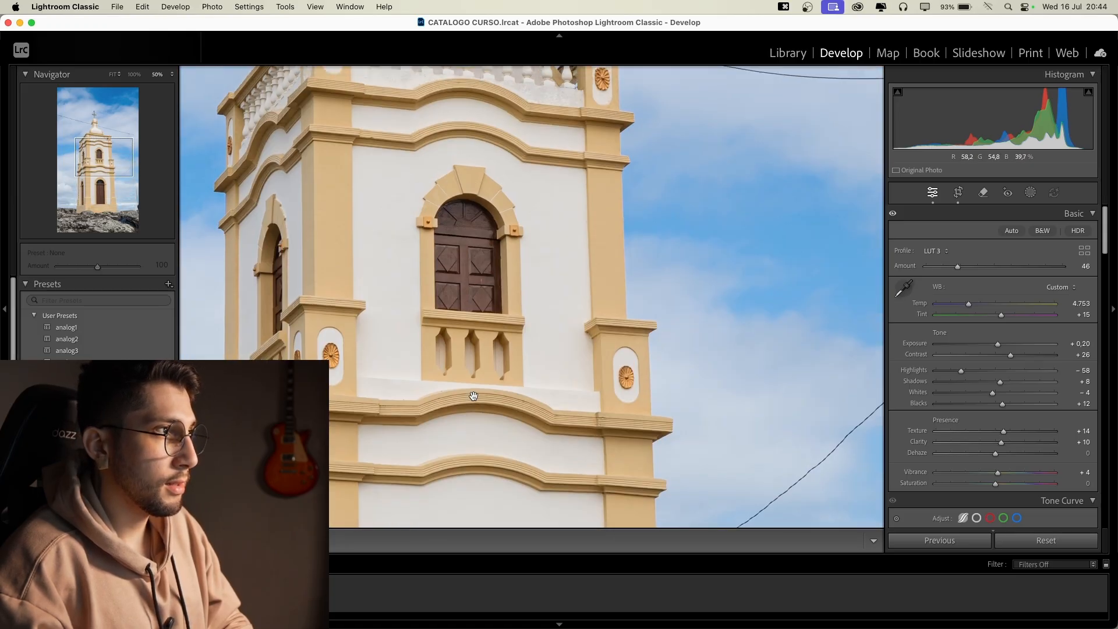
scroll(460, 231, down, 4)
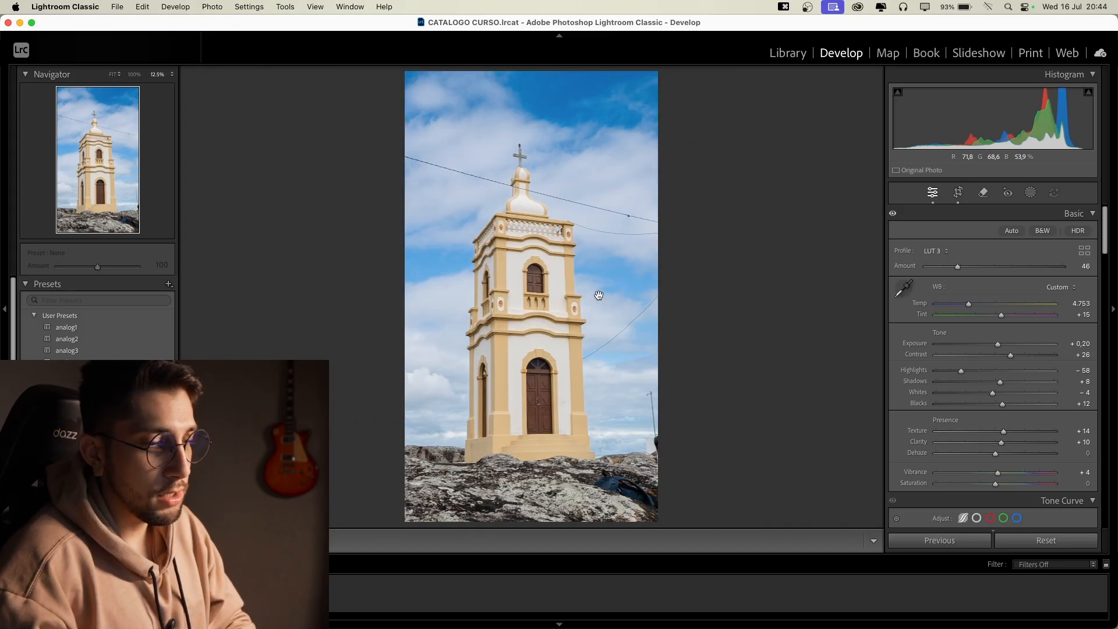
Activate the Remove tool and set its healing brush size to 20.
click(982, 194)
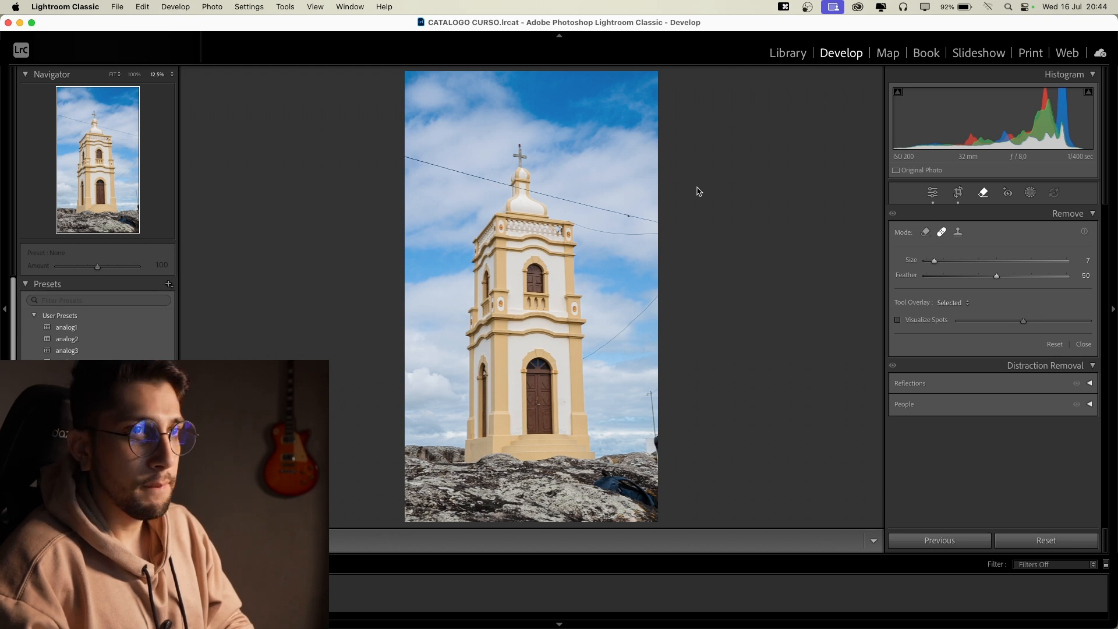
key(super+equal)
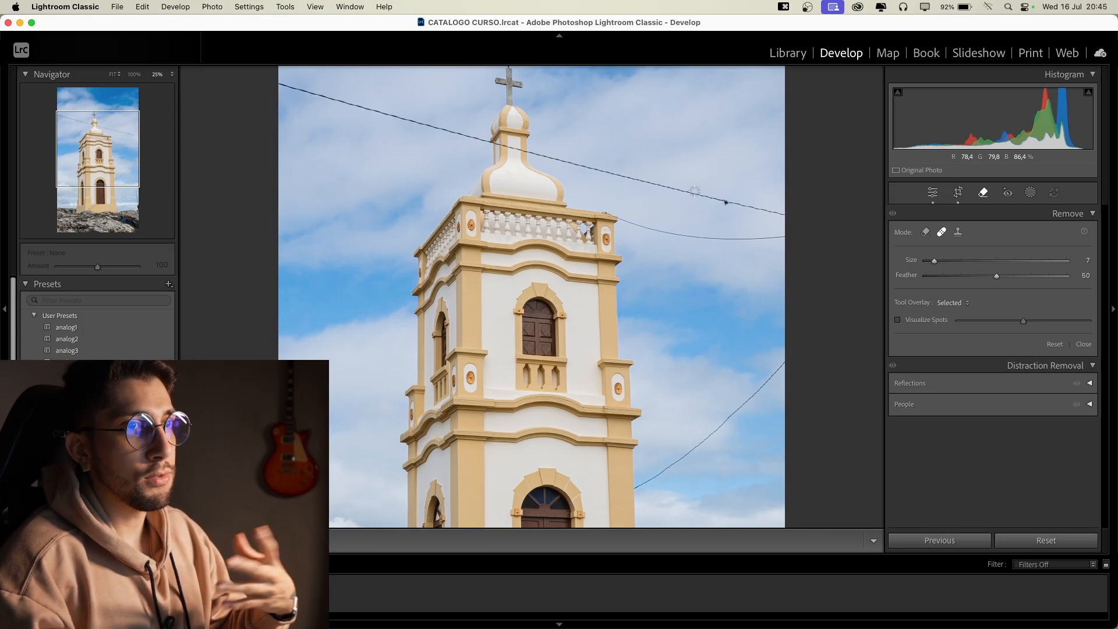
key(super+=)
scroll(556, 141, down, 6)
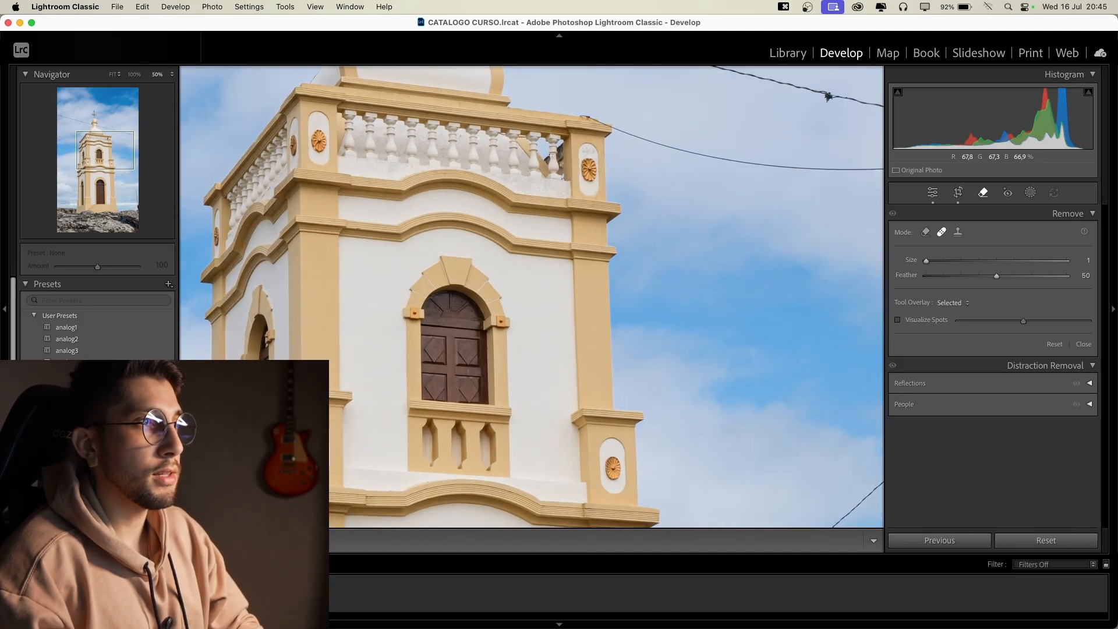
key(super+minus)
scroll(559, 166, up, 9)
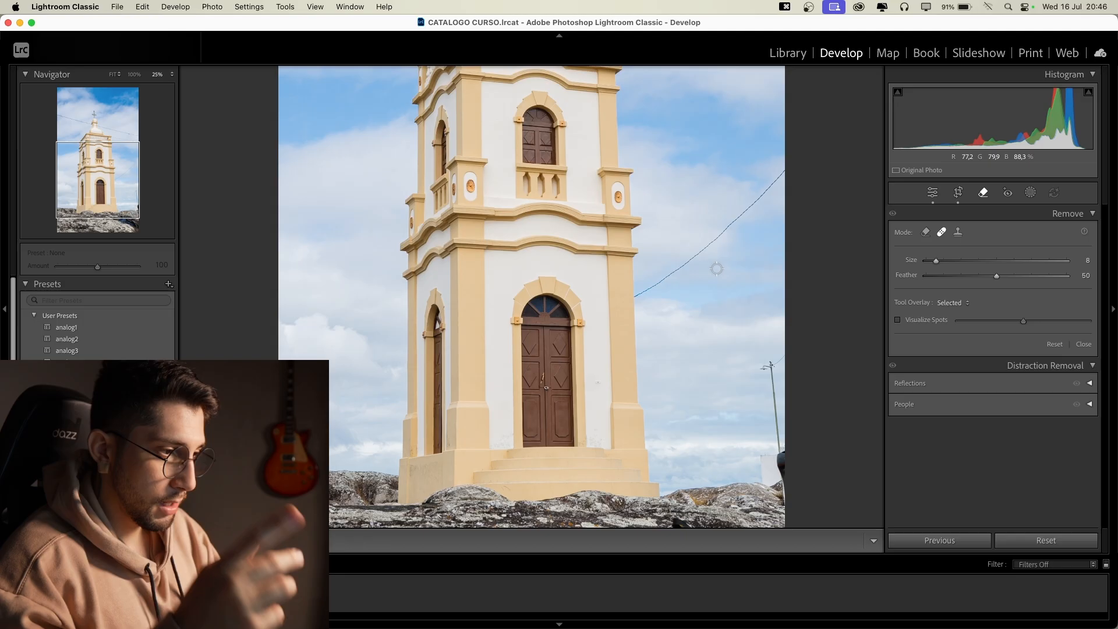
scroll(717, 268, up, 5)
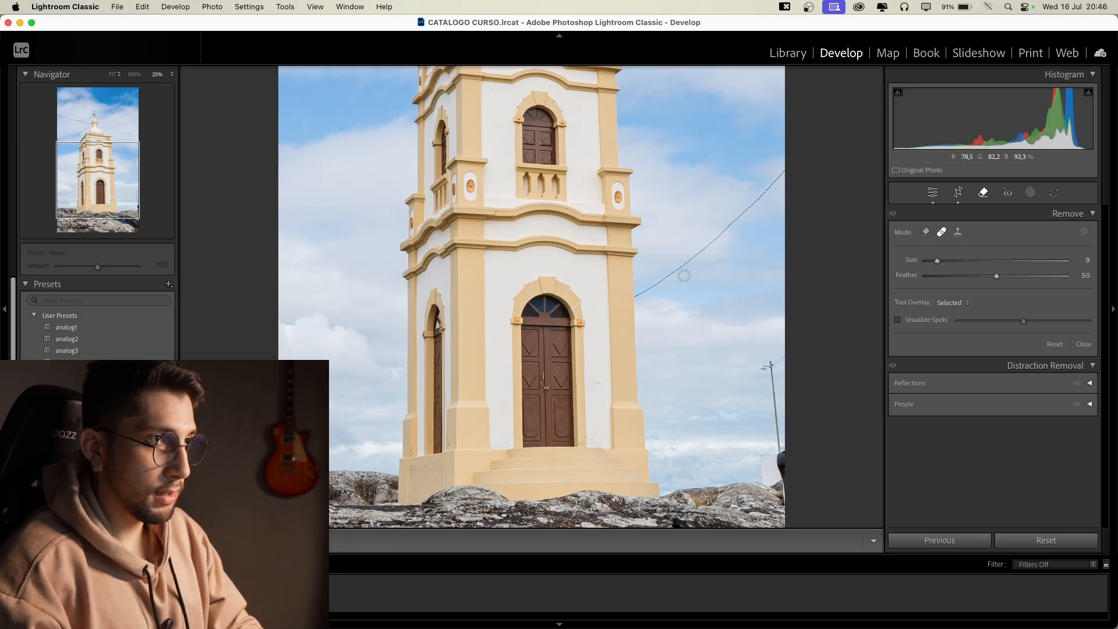
scroll(685, 264, down, 1)
scroll(684, 264, up, 20)
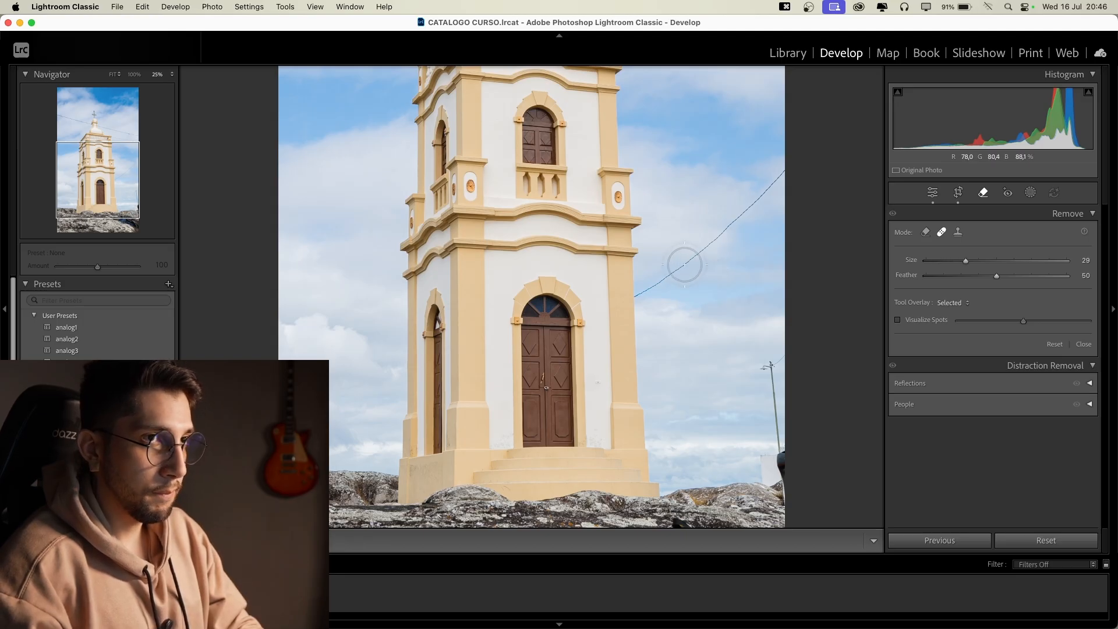
scroll(685, 264, down, 6)
scroll(685, 264, up, 3)
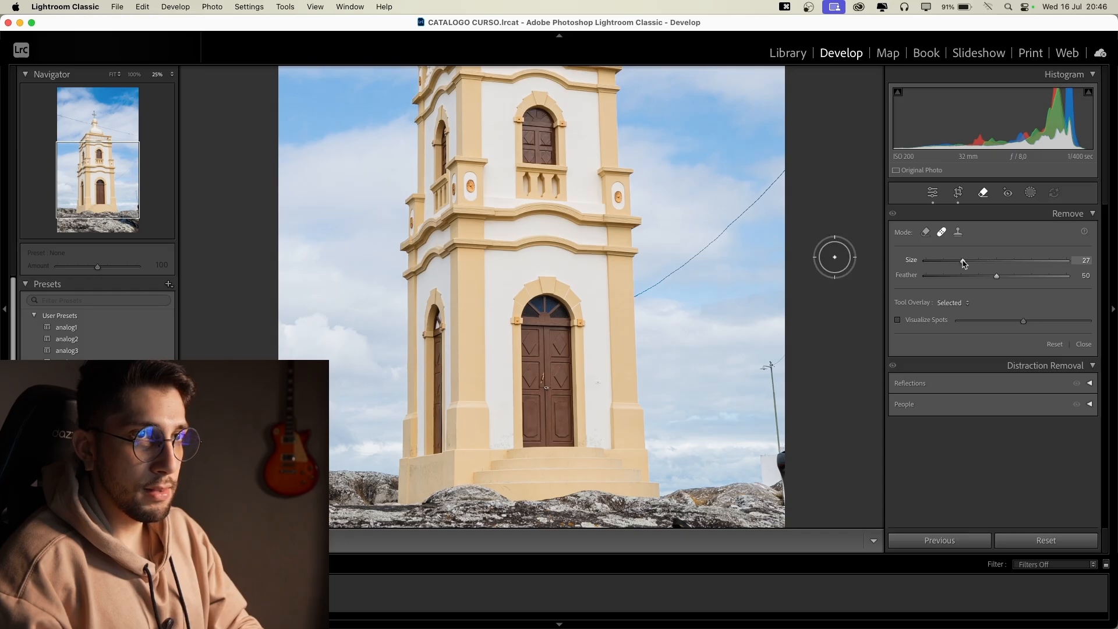
mouse_move(963, 263)
mouse_down()
mouse_move(1026, 260)
mouse_move(953, 262)
mouse_up()
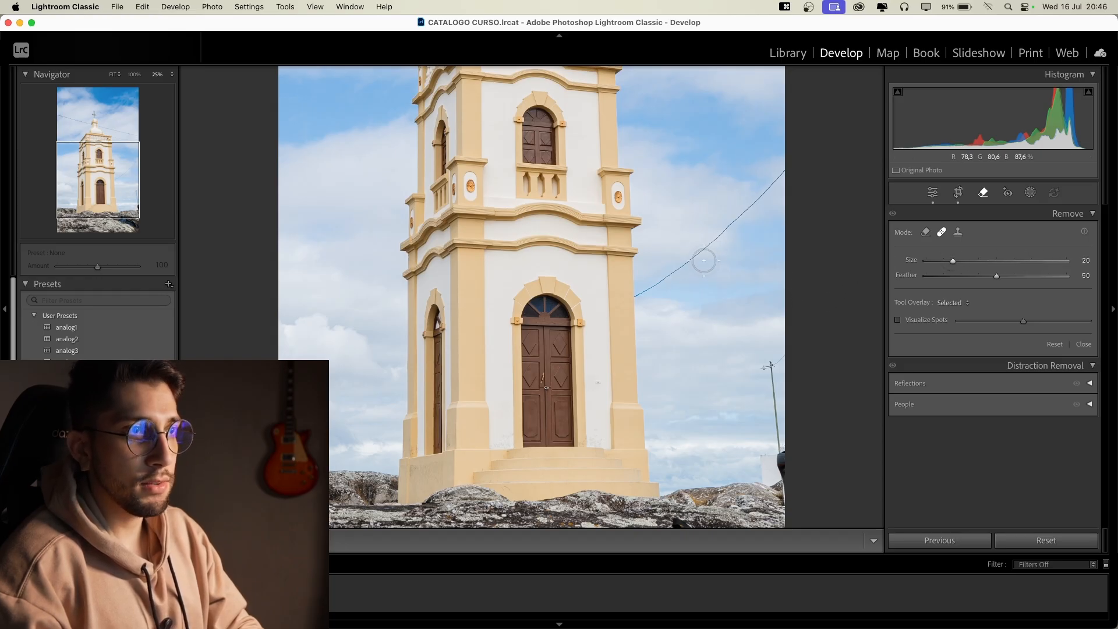
Set the healing brush size to 13 and its feather to 63.
key(super+equal)
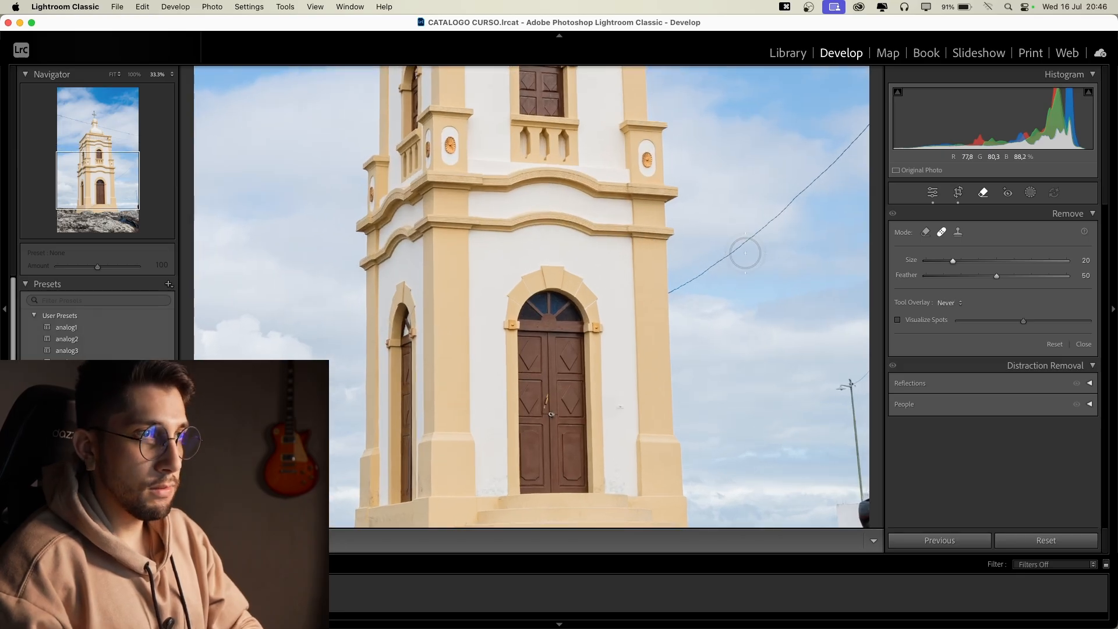
scroll(299, 235, up, 5)
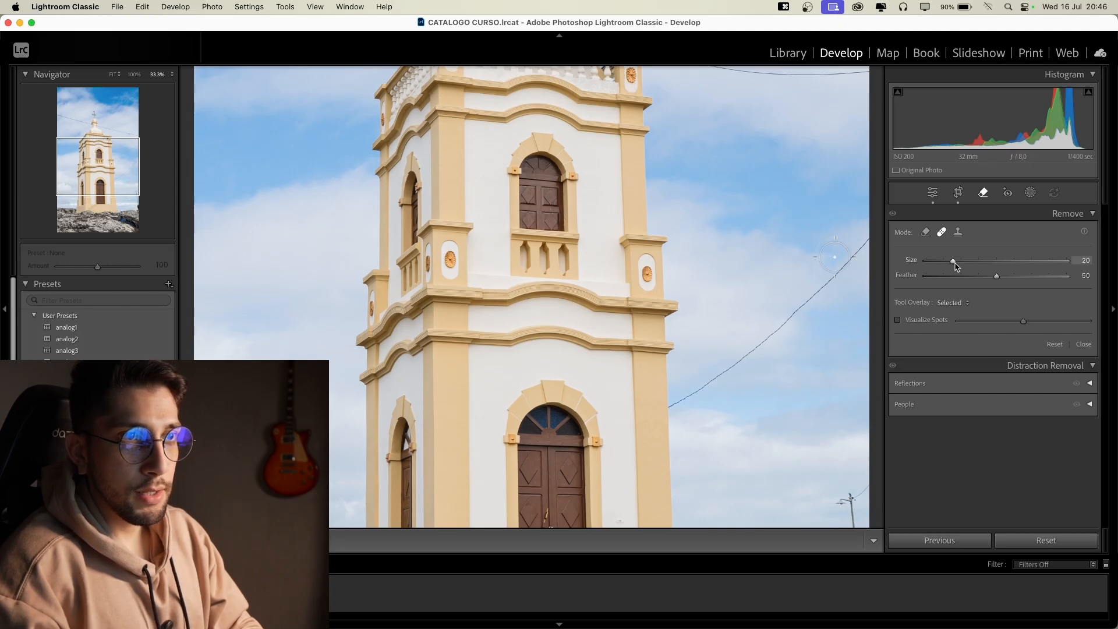
drag(953, 261, 942, 267)
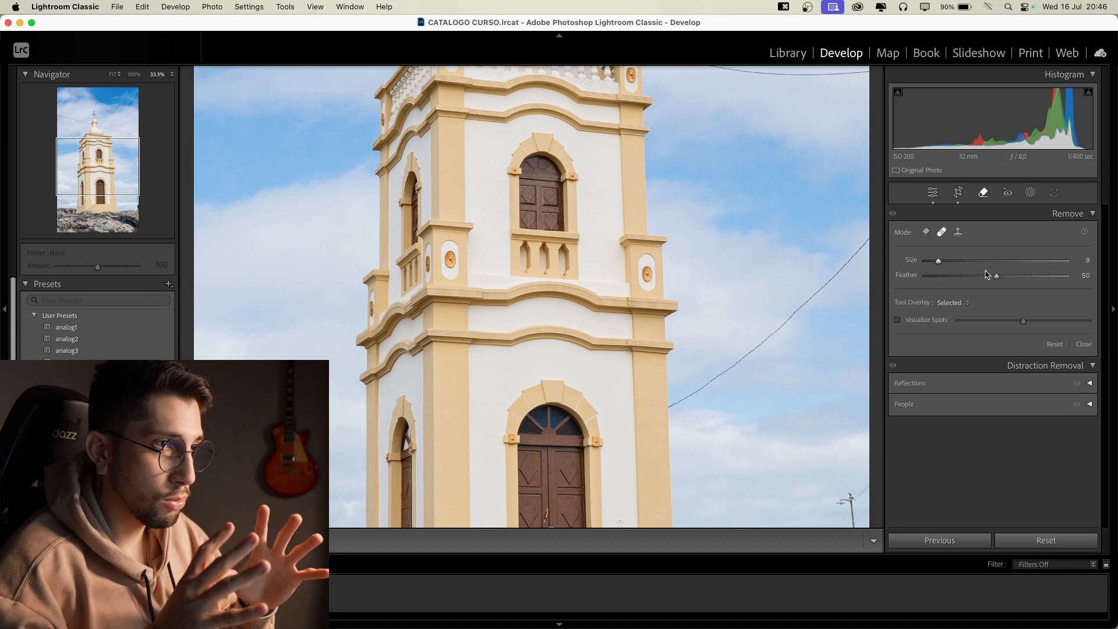
mouse_move(996, 276)
mouse_down()
mouse_move(966, 275)
mouse_move(1035, 278)
mouse_move(938, 266)
mouse_move(953, 261)
mouse_up()
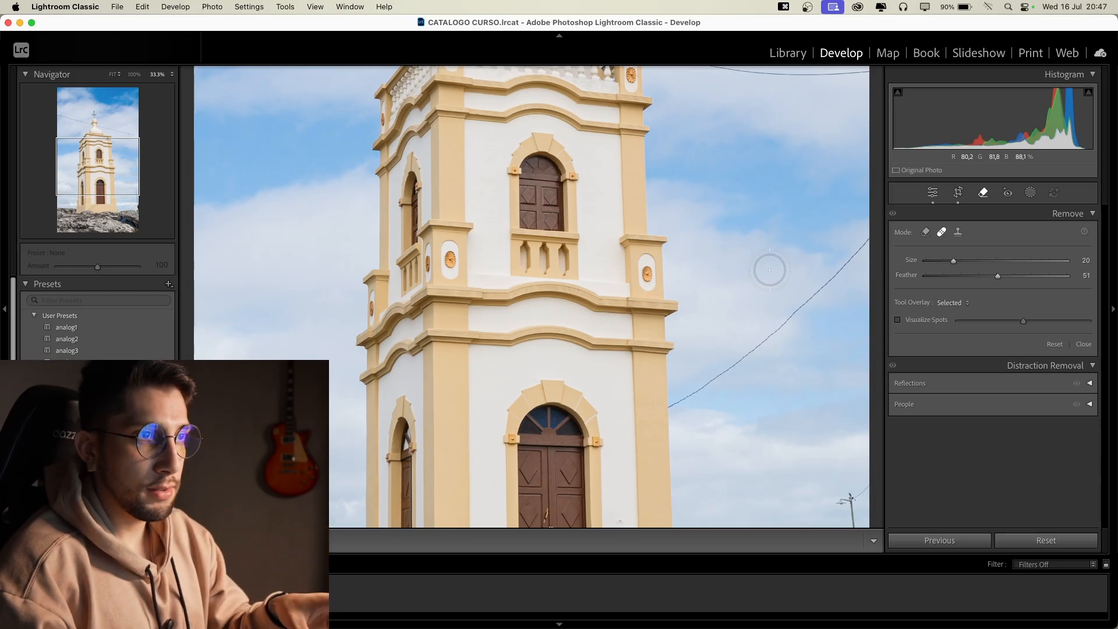
drag(993, 277, 1045, 276)
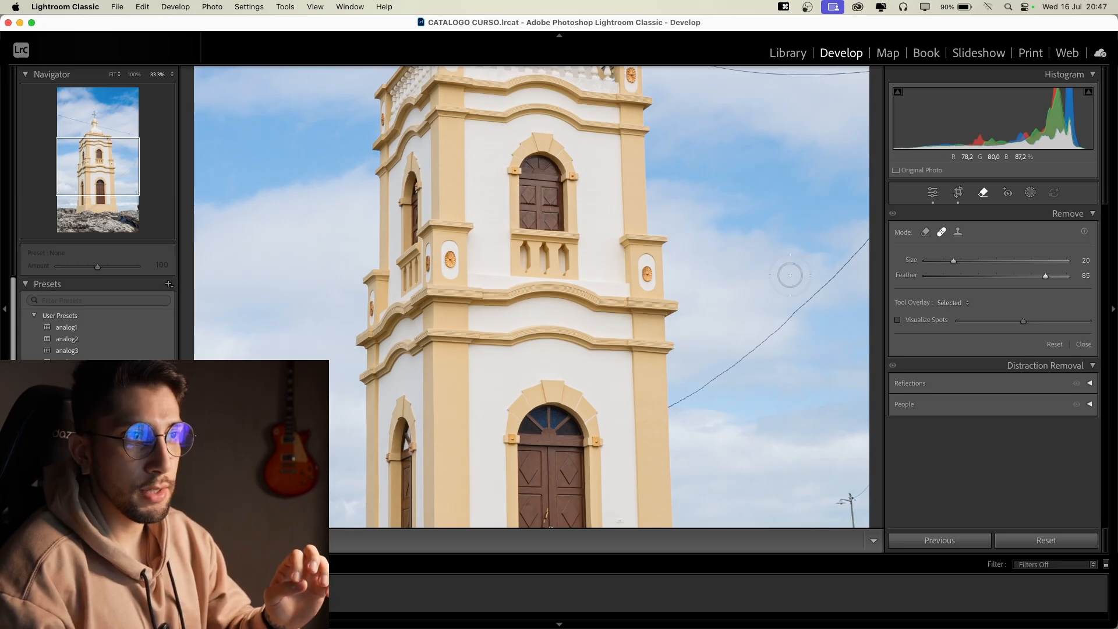
mouse_move(1045, 276)
mouse_down()
mouse_move(976, 281)
mouse_move(1008, 282)
mouse_move(941, 262)
mouse_move(1015, 277)
mouse_up()
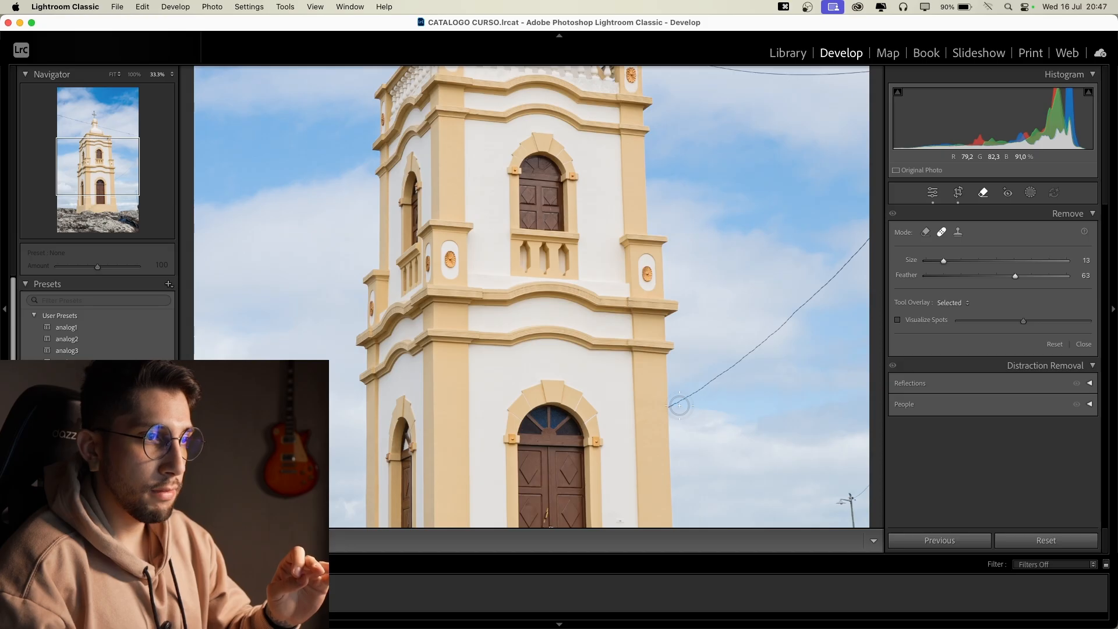
Try healing the lower cable beside the tower, refreshing its source and setting the spot's feather to 36 and opacity to 100.
drag(675, 406, 881, 226)
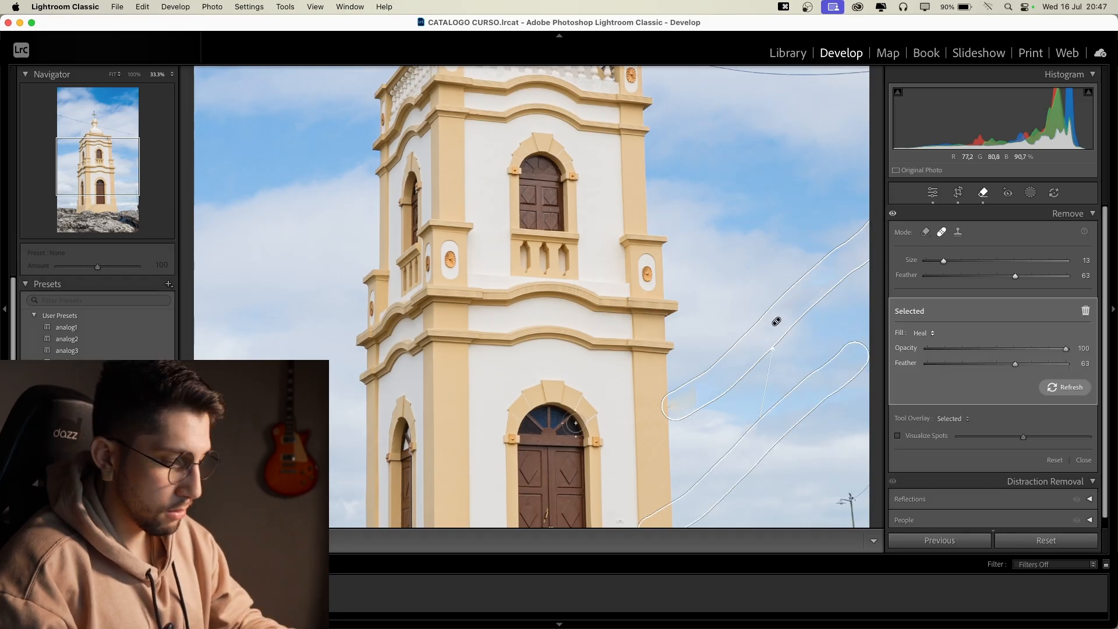
drag(118, 168, 119, 181)
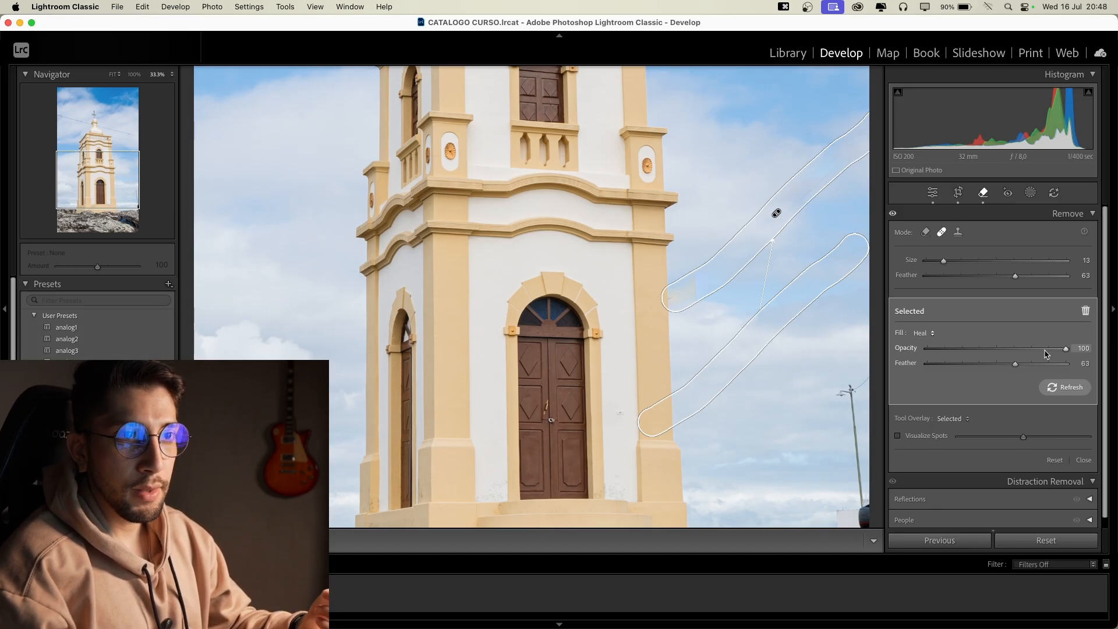
mouse_move(1013, 364)
mouse_down()
mouse_move(960, 365)
mouse_move(1033, 365)
mouse_move(944, 365)
mouse_move(1050, 377)
mouse_move(973, 366)
mouse_move(996, 349)
mouse_move(953, 347)
mouse_move(1013, 352)
mouse_up()
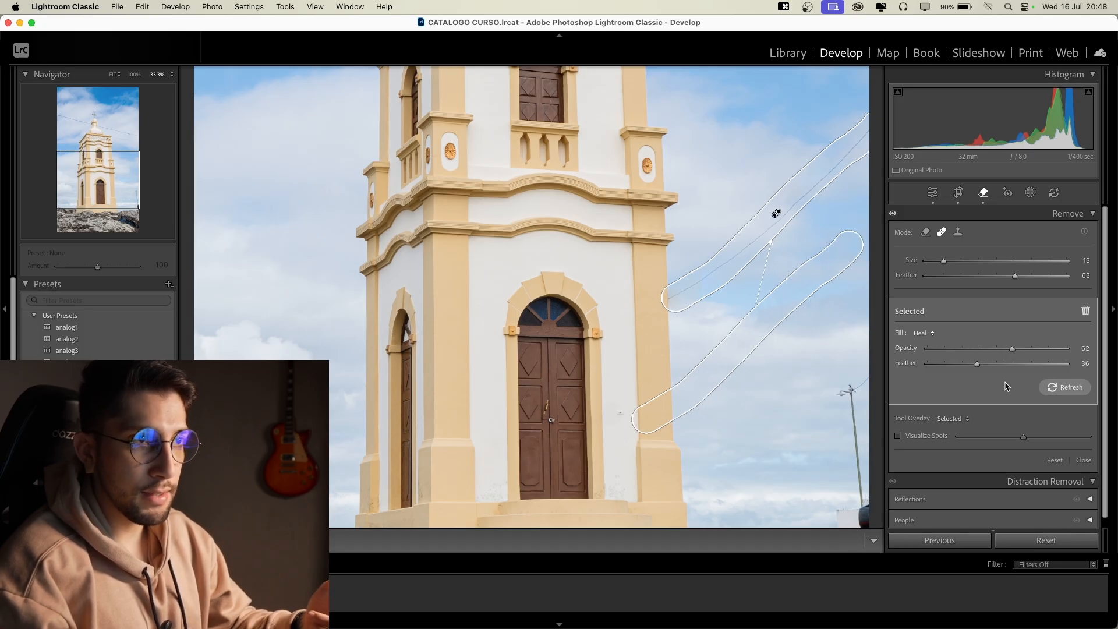
click(1064, 387)
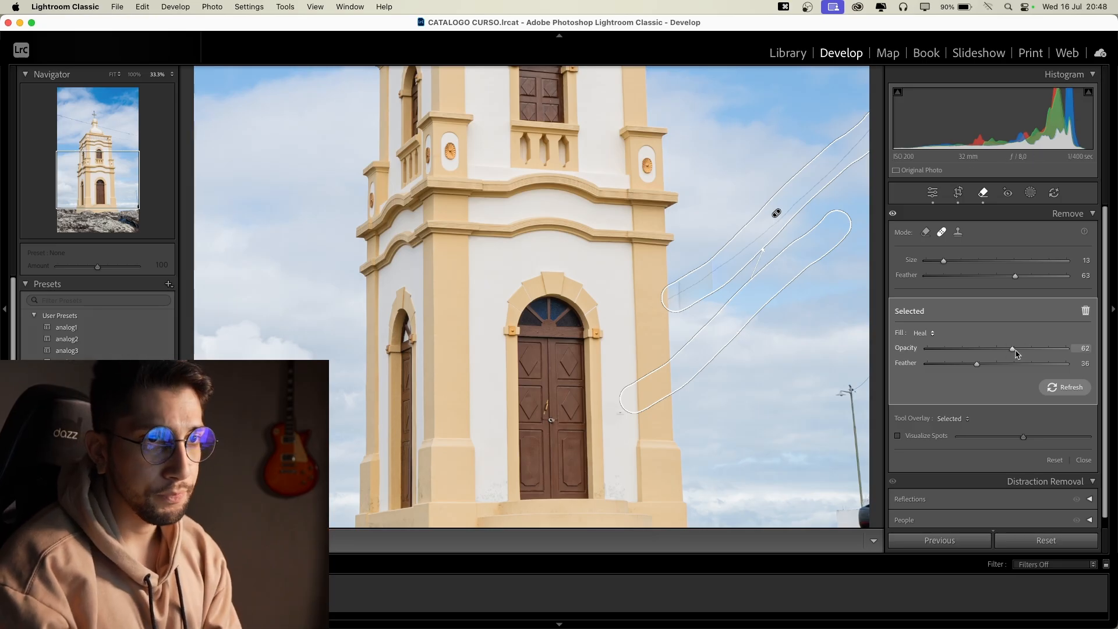
drag(1012, 349, 1097, 353)
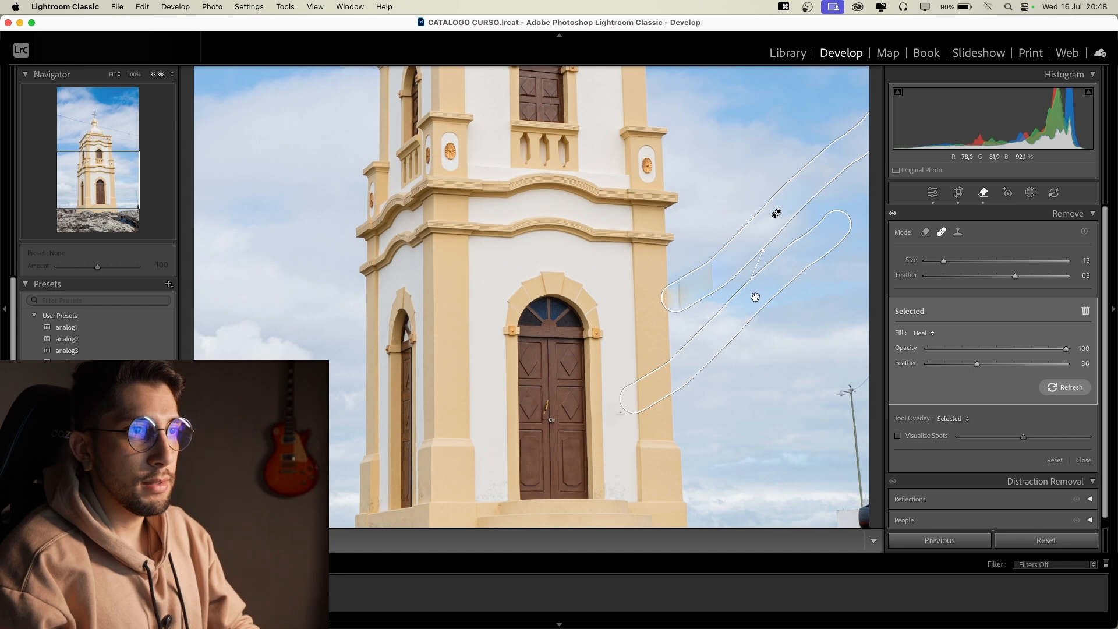
Try sampling the cable spot from the sky on the tower's other side, shift the spot toward the lamp post and delete it.
mouse_move(755, 297)
mouse_down()
mouse_move(758, 325)
mouse_move(773, 322)
mouse_move(766, 362)
mouse_move(456, 402)
mouse_move(321, 368)
mouse_move(264, 324)
mouse_move(274, 297)
mouse_move(261, 285)
mouse_move(256, 324)
mouse_up()
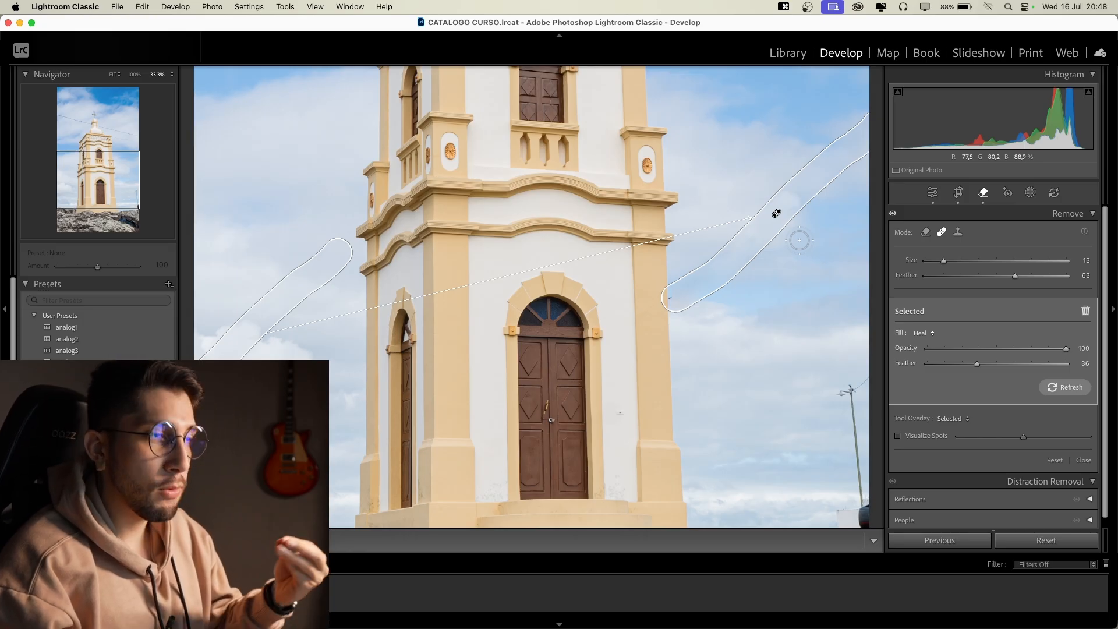
mouse_move(777, 214)
mouse_down()
mouse_move(767, 242)
mouse_move(762, 205)
mouse_move(779, 214)
mouse_move(771, 222)
mouse_move(780, 214)
mouse_move(766, 209)
mouse_move(791, 384)
mouse_move(837, 396)
mouse_up()
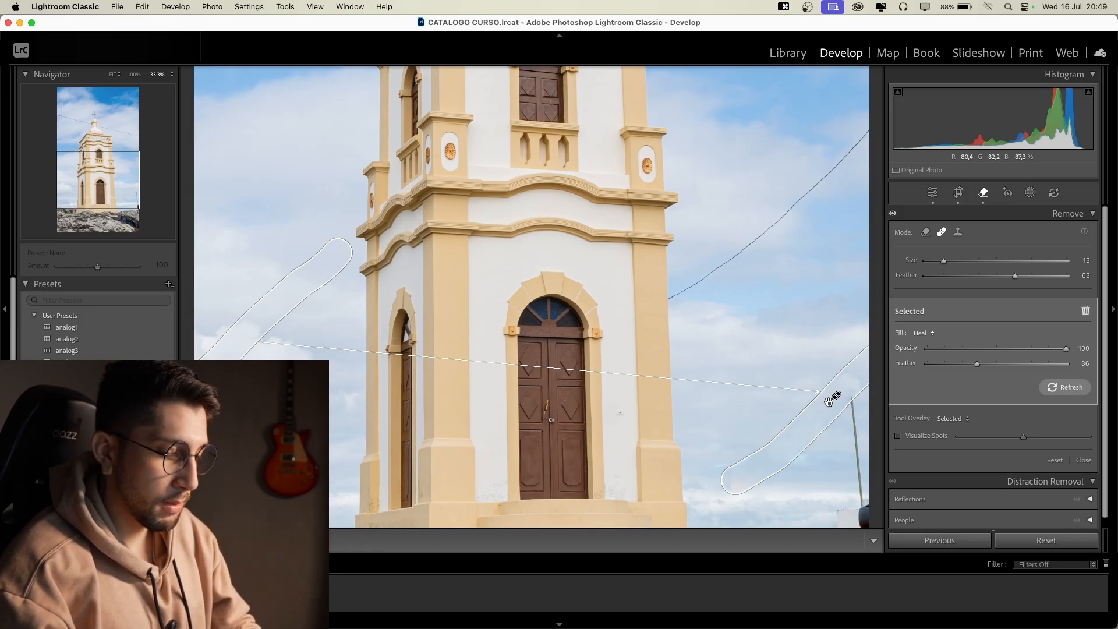
key(Escape)
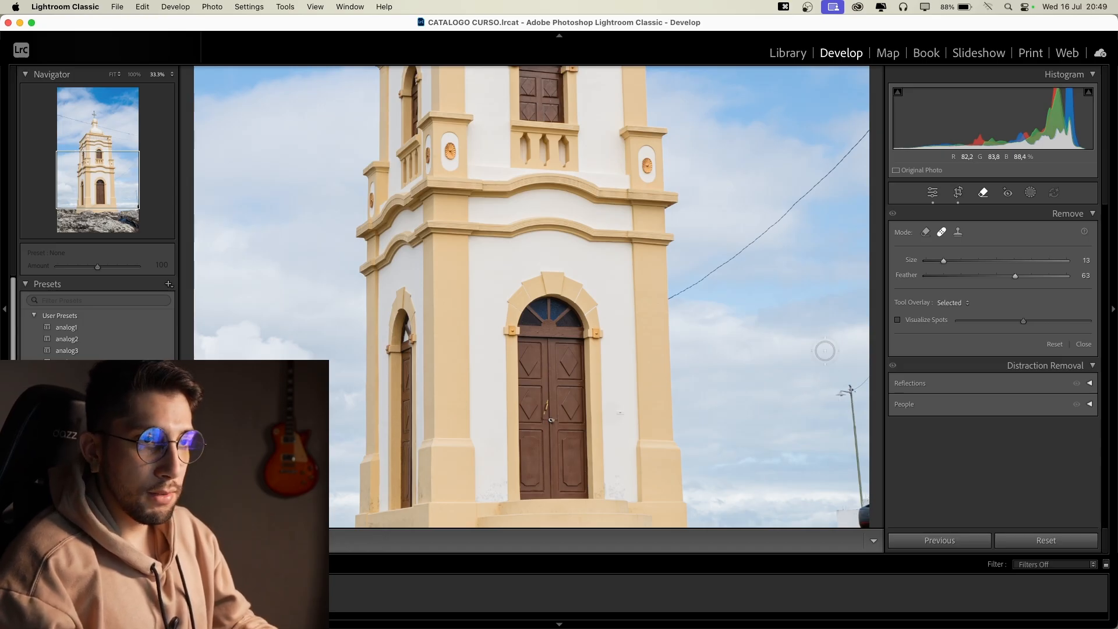
Heal the lamp post out of the sky beside the tower.
mouse_move(838, 389)
mouse_down()
mouse_move(848, 392)
mouse_move(855, 496)
mouse_up()
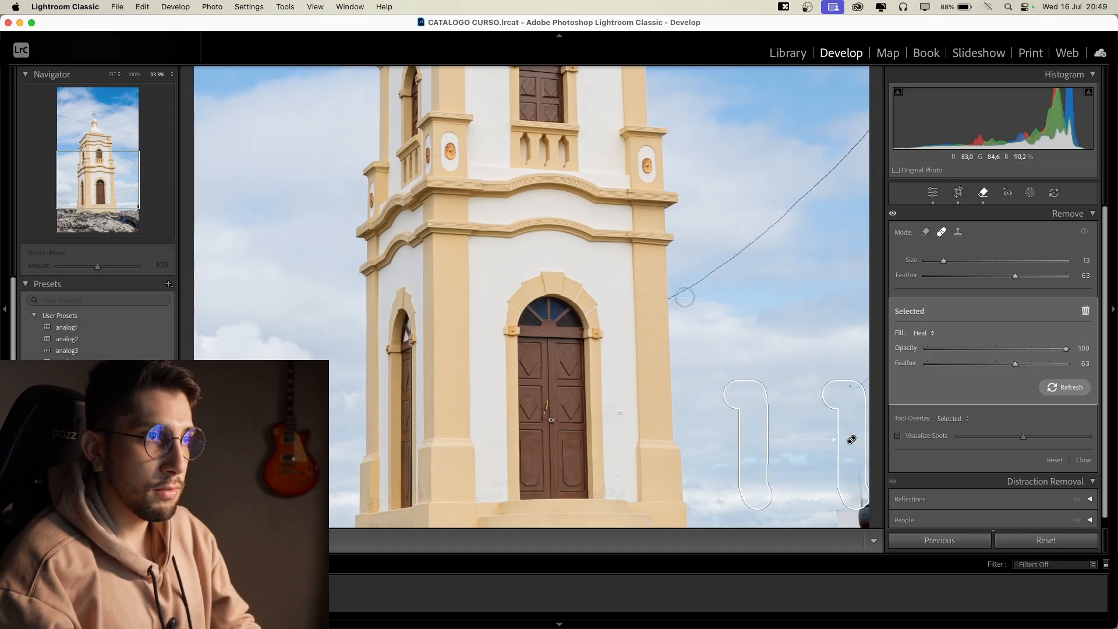
Try healing the lower cable and patches of sky on both sides of the tower, resampling and deleting the spot by its wall.
drag(685, 297, 866, 123)
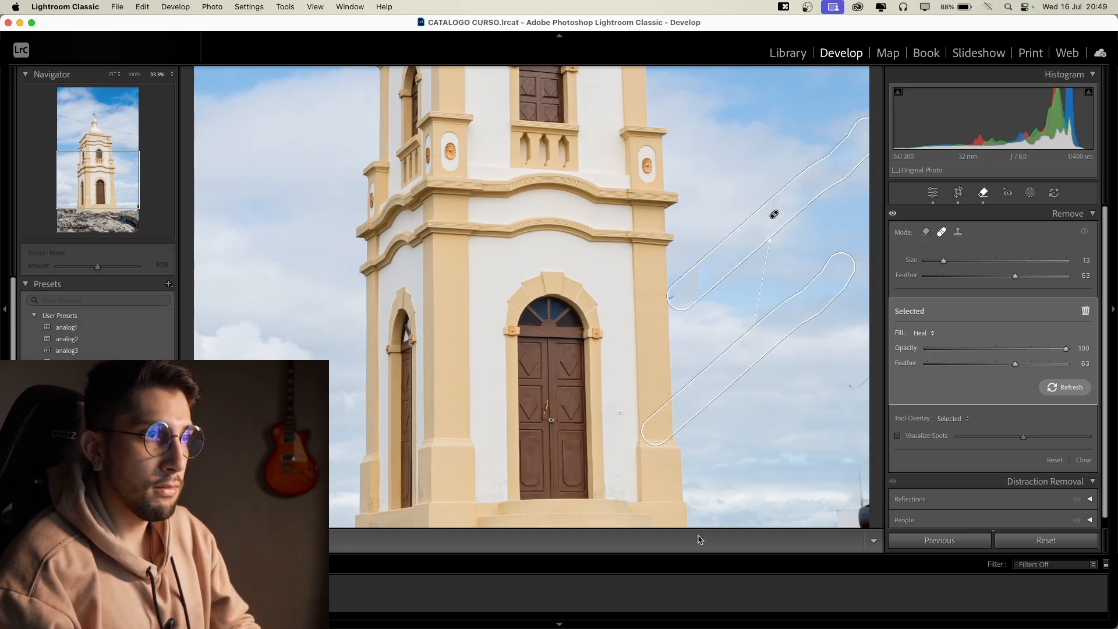
drag(315, 153, 299, 242)
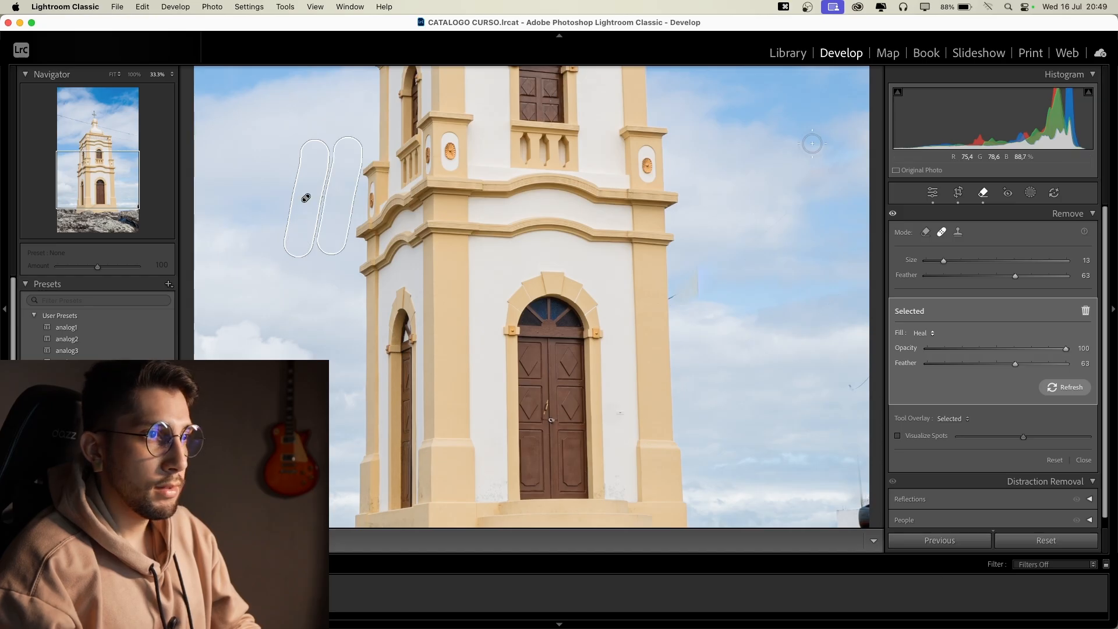
click(688, 285)
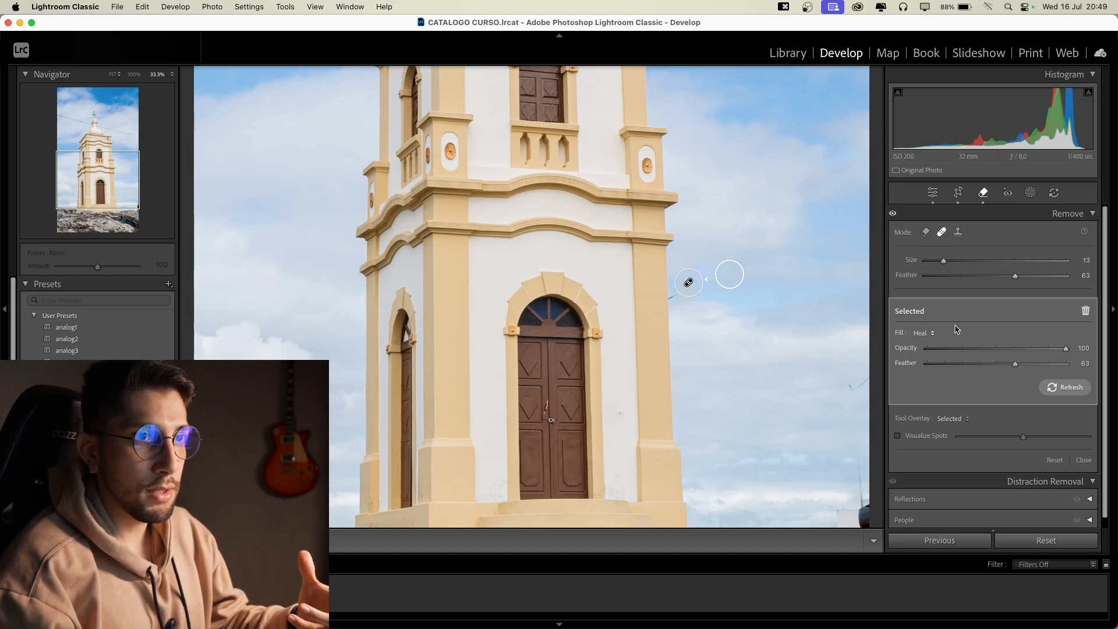
drag(731, 276, 734, 236)
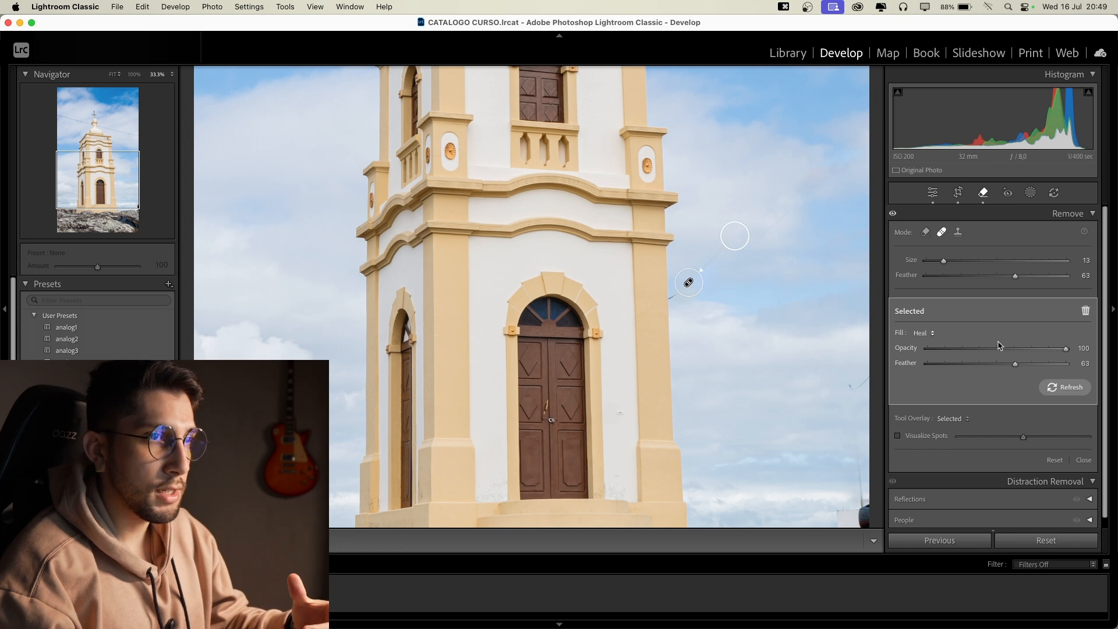
click(1087, 310)
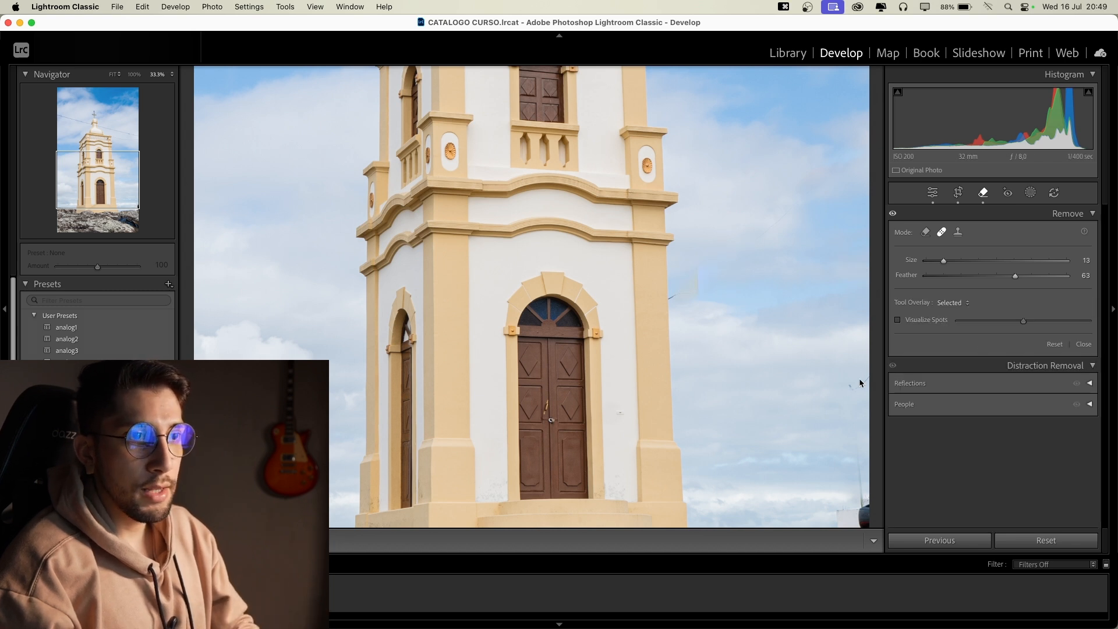
Reduce the healing brush size to 9 and undo the healing of the lower cable and the lamp post.
scroll(584, 198, down, 4)
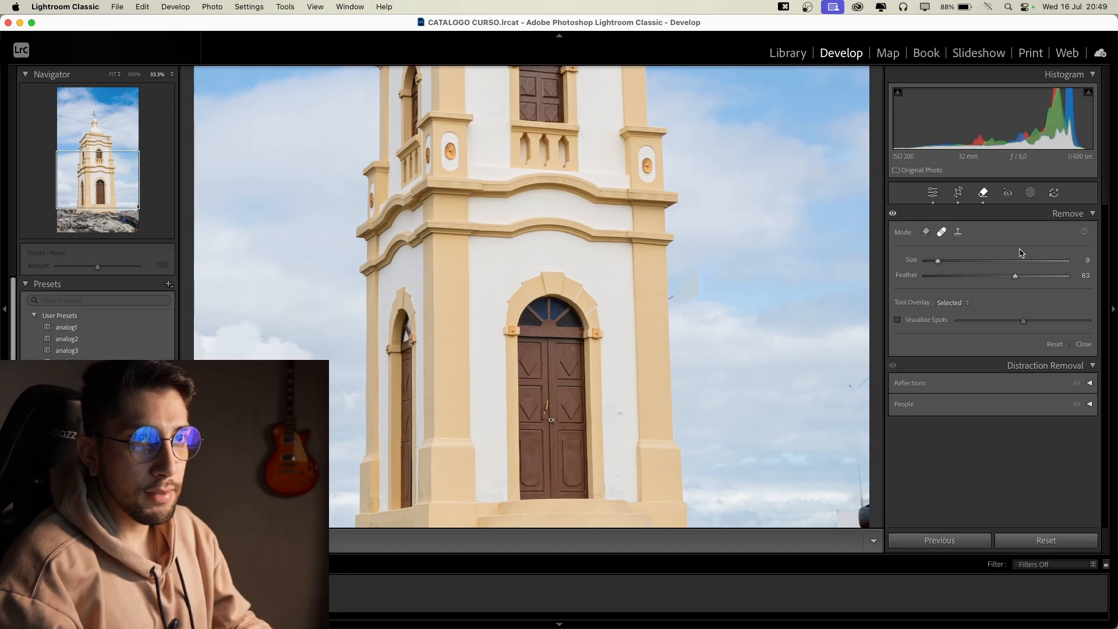
key(super+z)
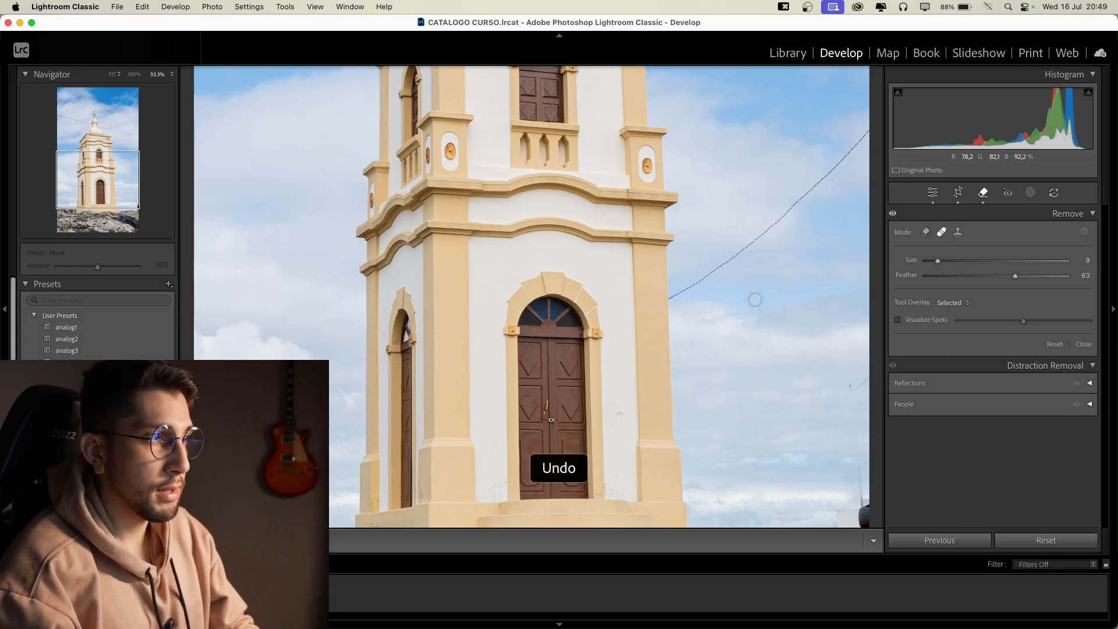
key(super+z)
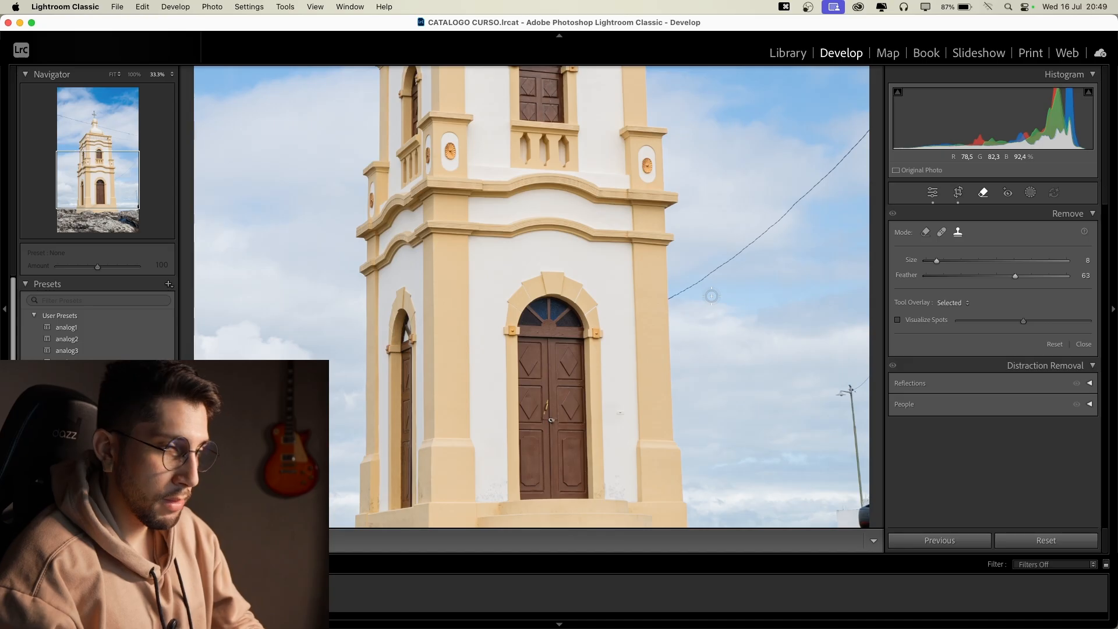
Try cloning sky from the tower's other side over the lower cable, shift the spot below it, refresh its source and delete it.
mouse_move(671, 299)
mouse_down()
mouse_move(712, 277)
mouse_move(875, 115)
mouse_up()
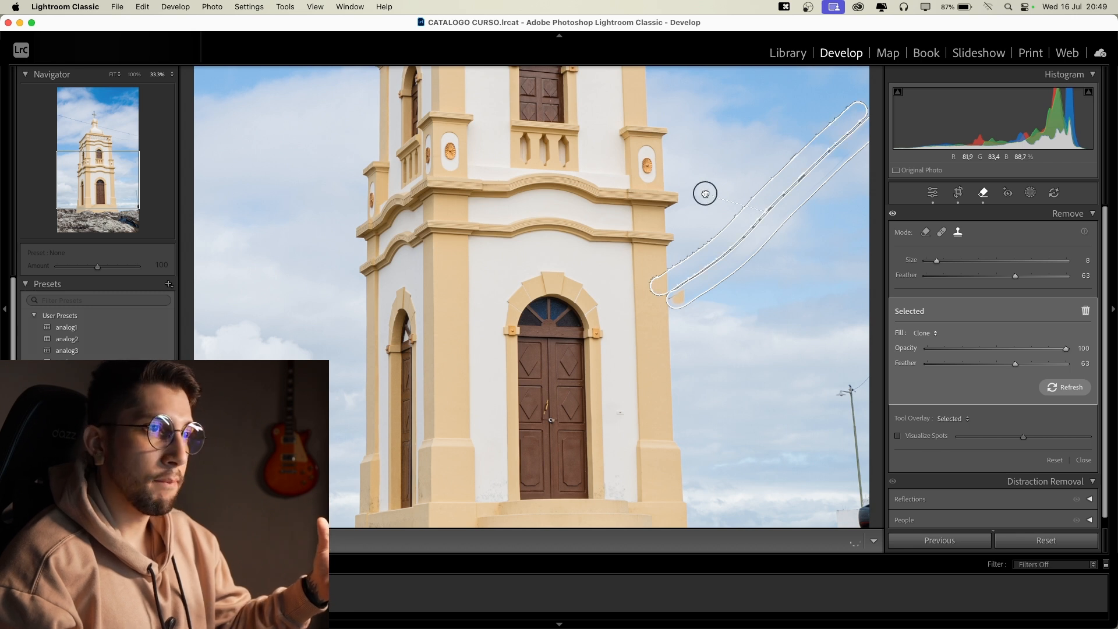
mouse_move(705, 192)
mouse_down()
mouse_move(282, 325)
mouse_move(267, 383)
mouse_move(263, 371)
mouse_up()
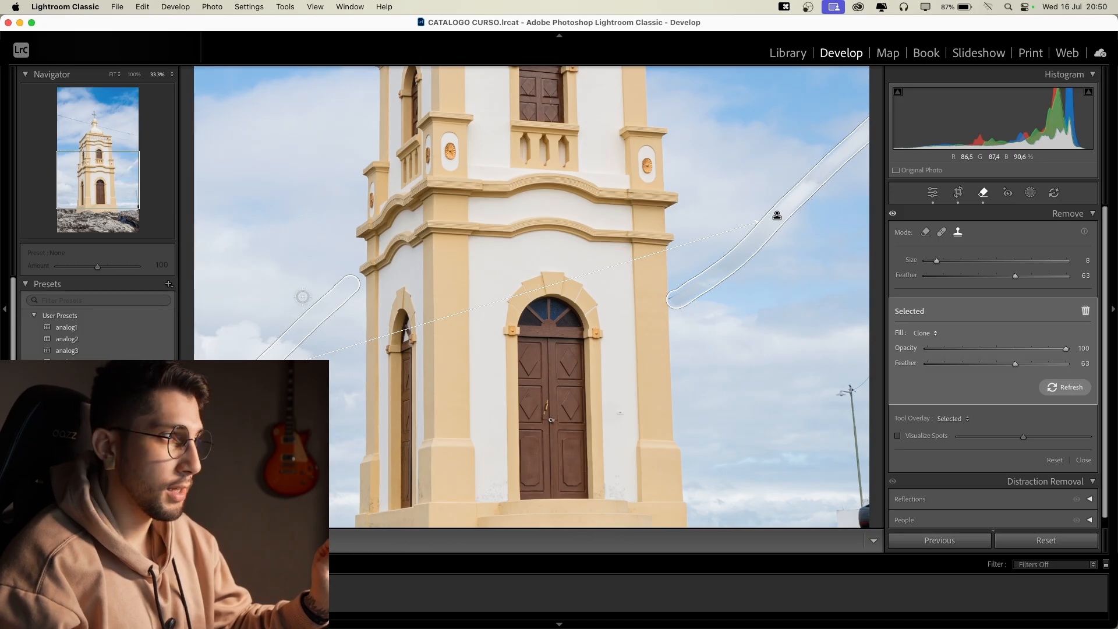
drag(299, 322, 286, 192)
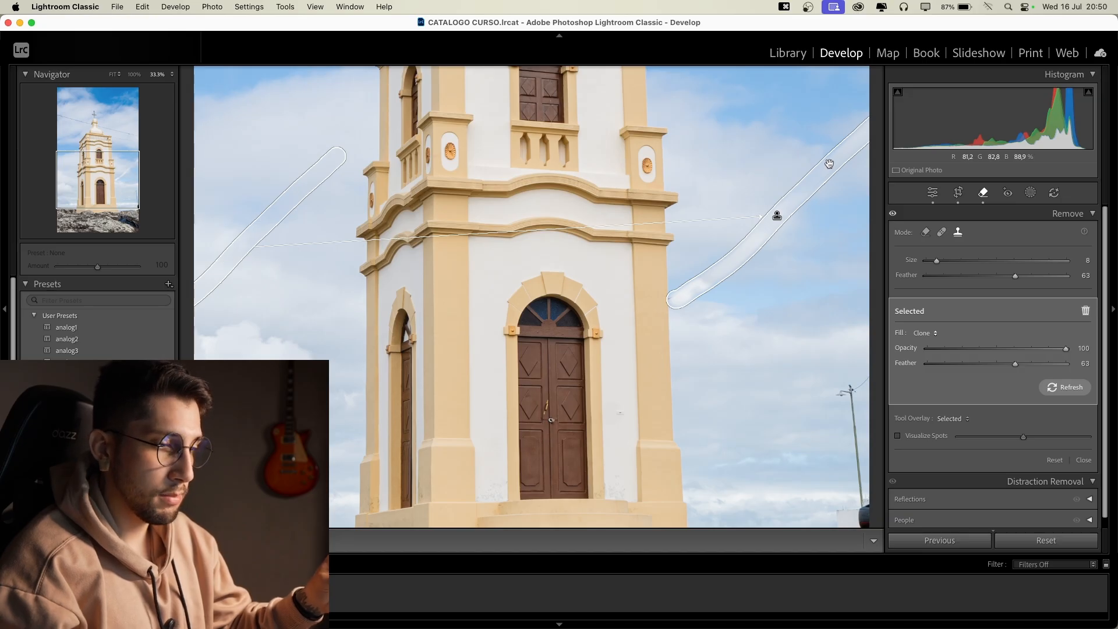
mouse_move(776, 216)
mouse_down()
mouse_move(772, 309)
mouse_move(772, 267)
mouse_up()
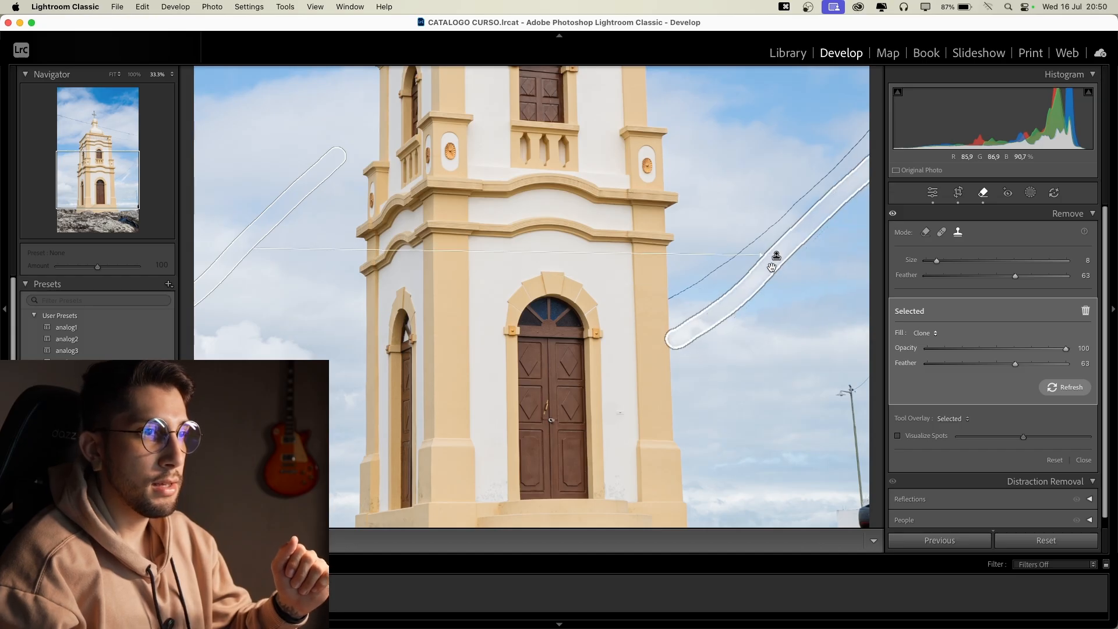
click(1069, 388)
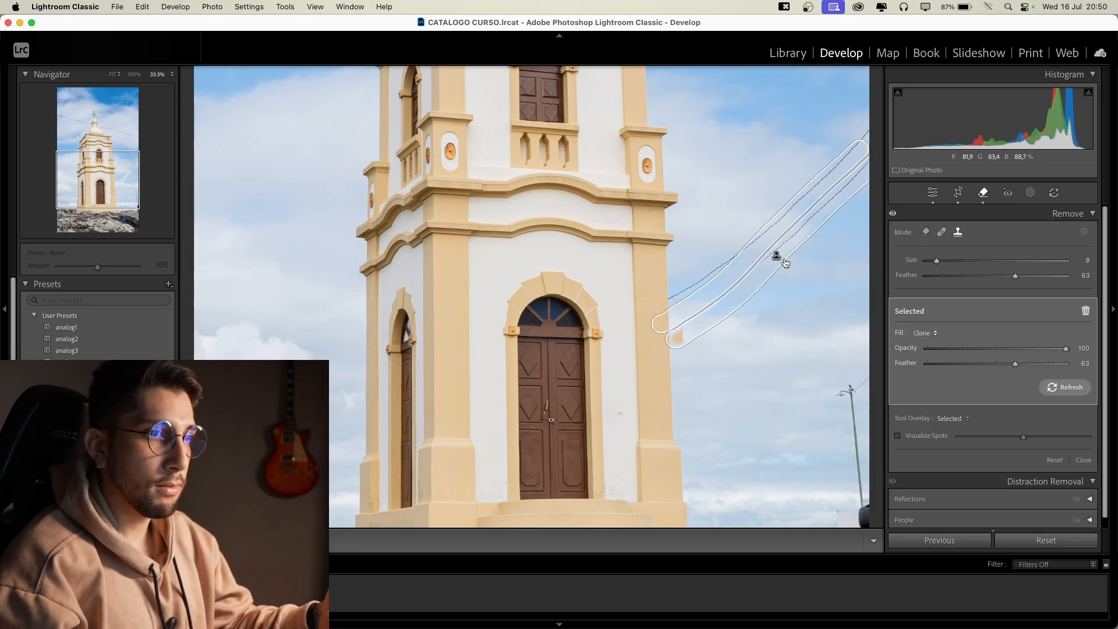
click(1085, 311)
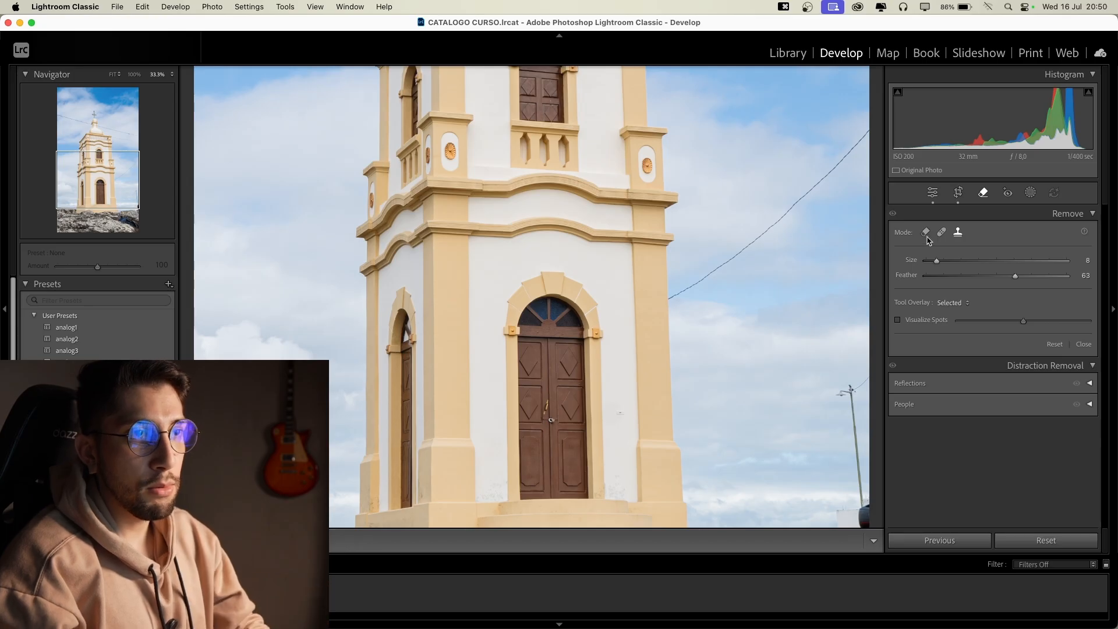
Erase the lower cable beside the tower in content-aware Remove mode with brush size 8, and check the cleaned sky.
click(923, 233)
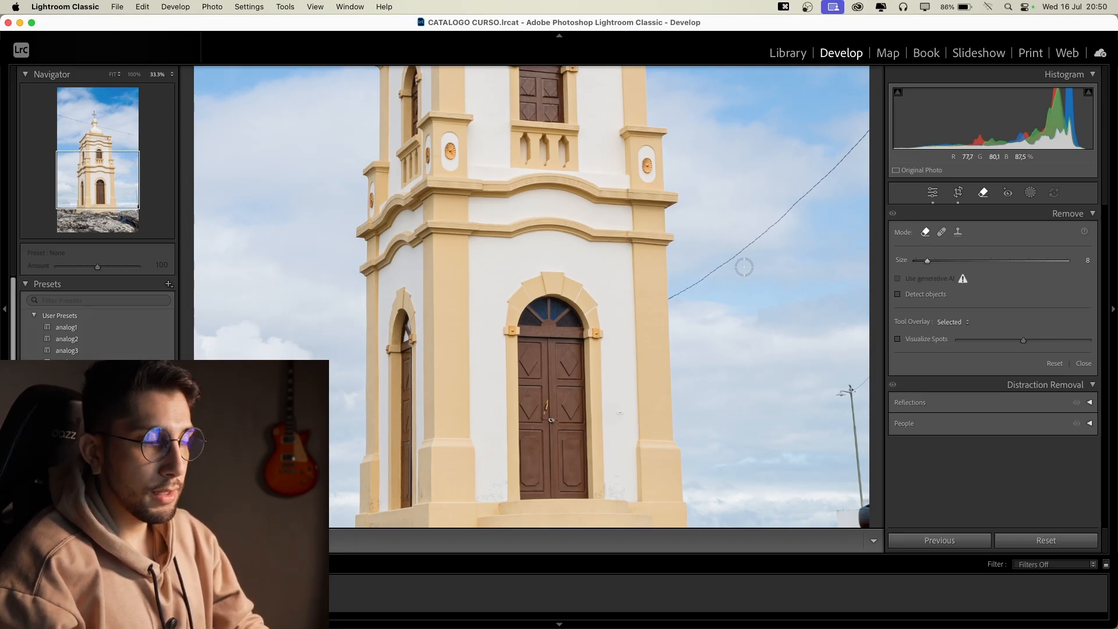
scroll(743, 267, up, 2)
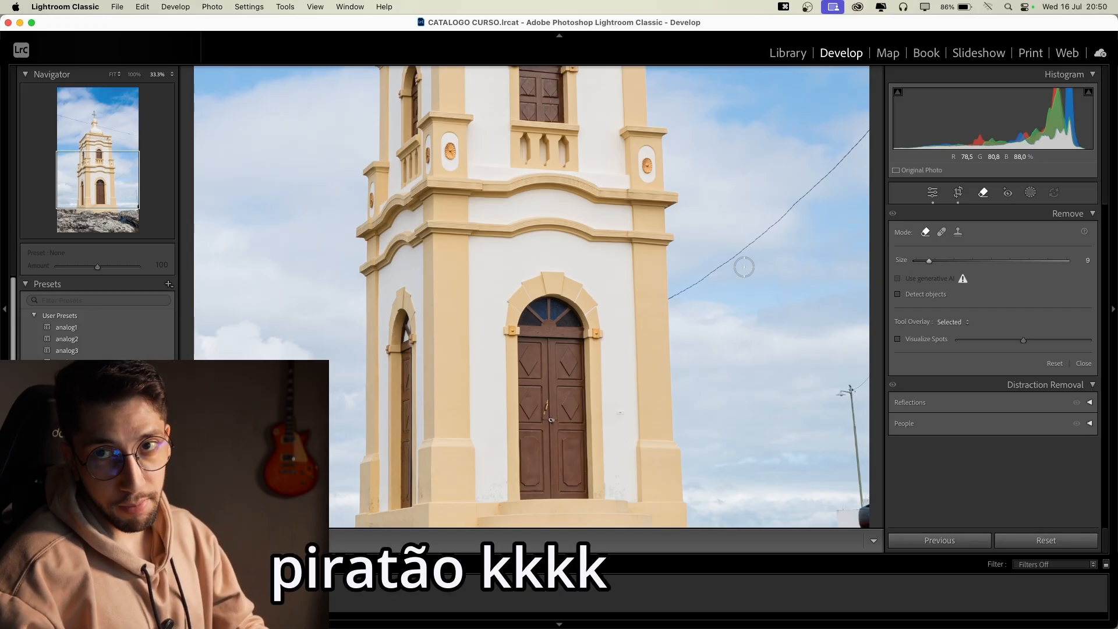
scroll(709, 255, down, 1)
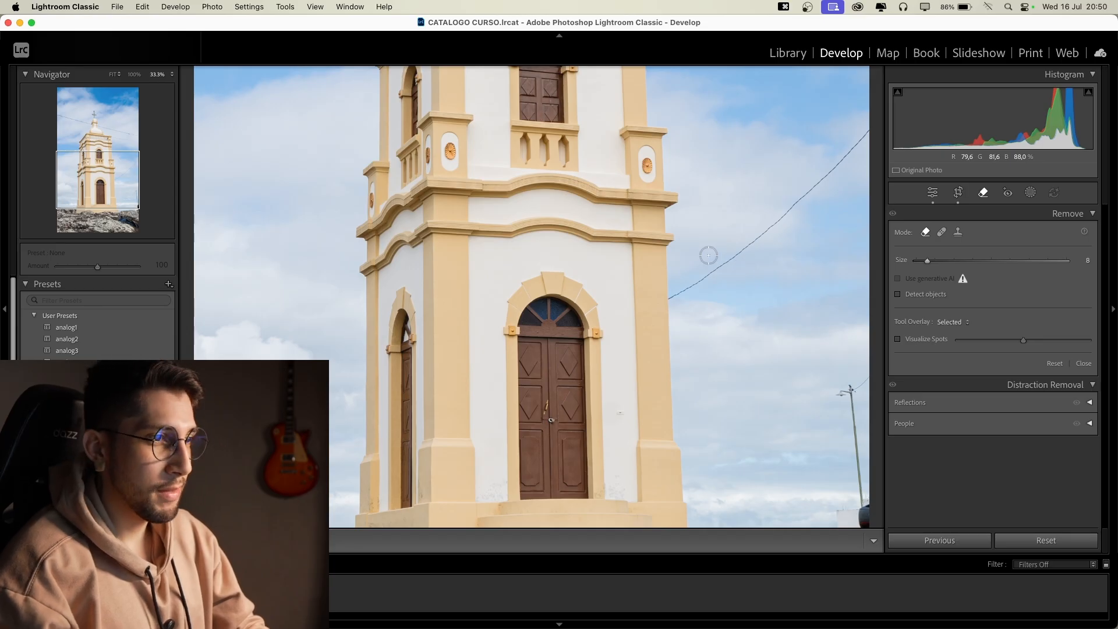
drag(104, 183, 103, 171)
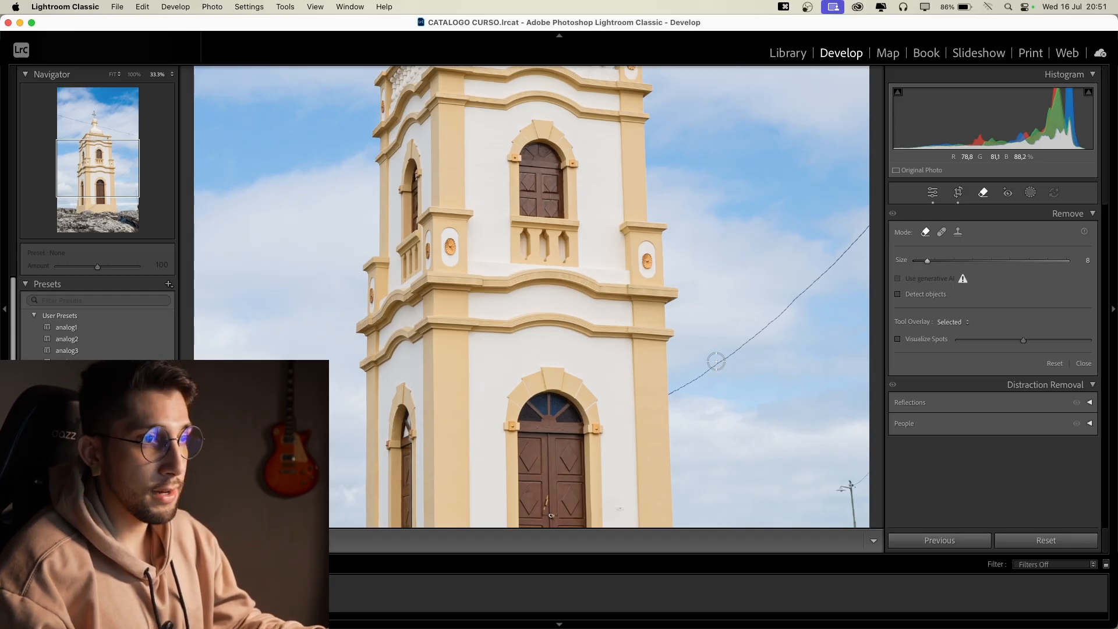
scroll(716, 380, up, 1)
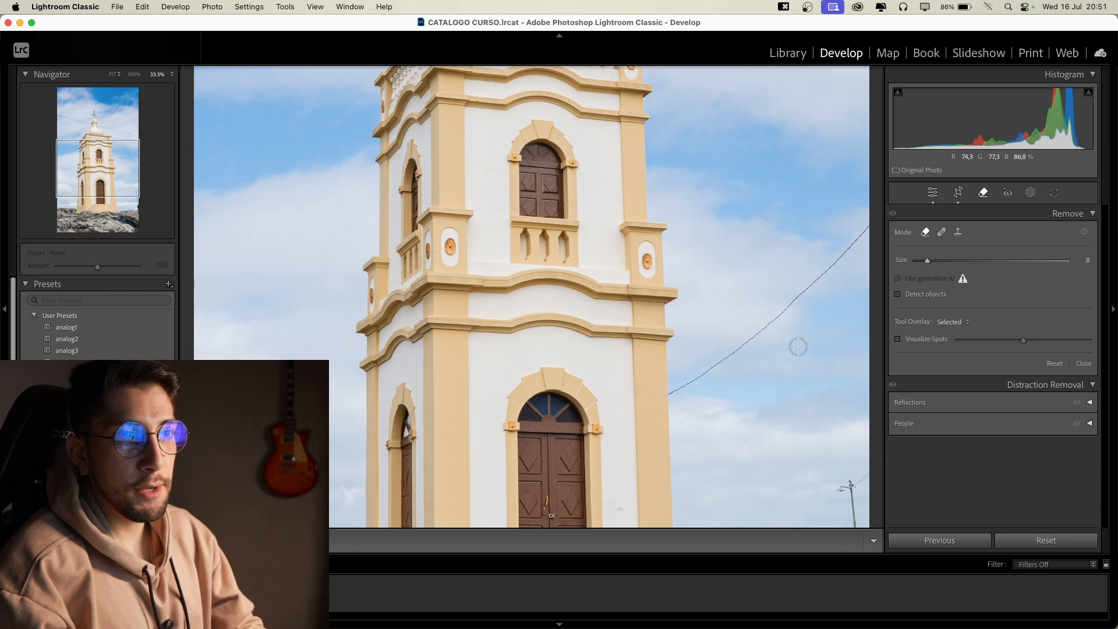
drag(672, 393, 732, 367)
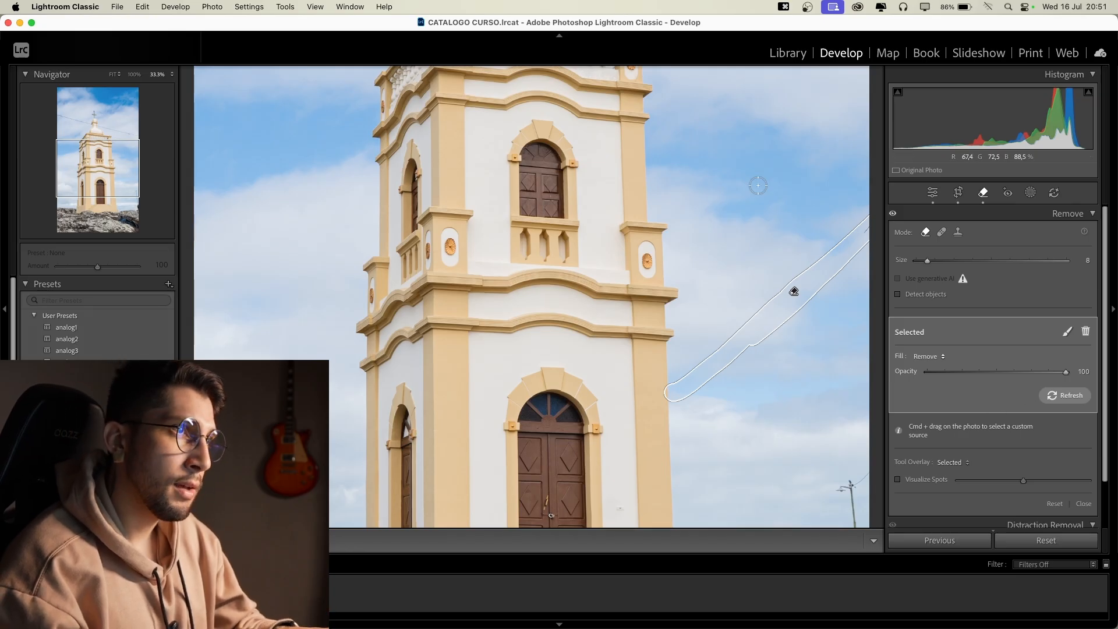
key(q)
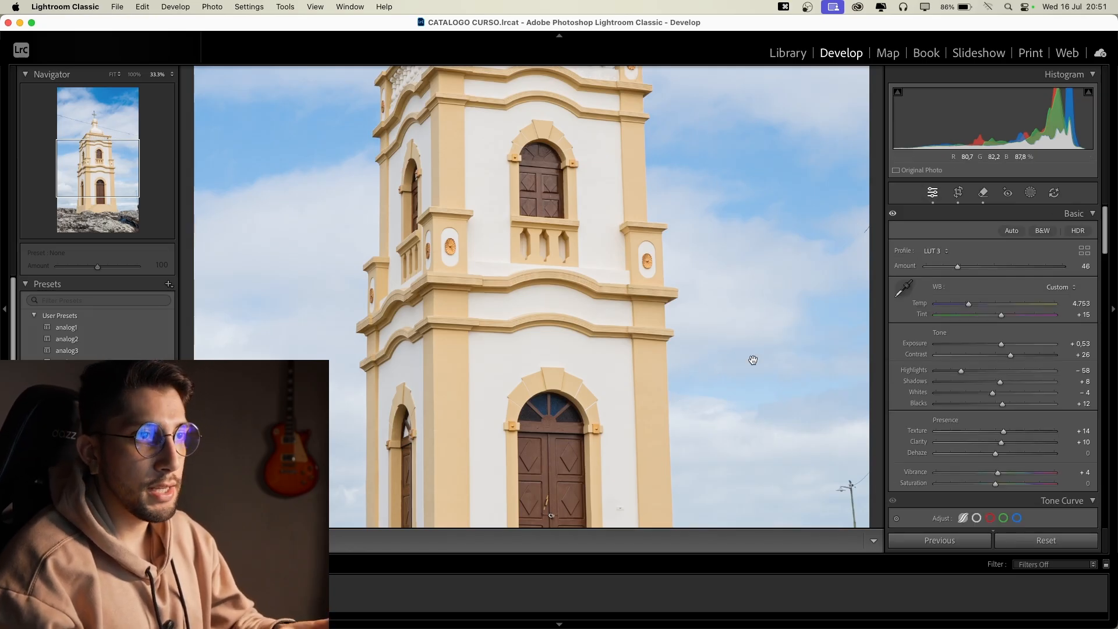
click(759, 390)
click(627, 307)
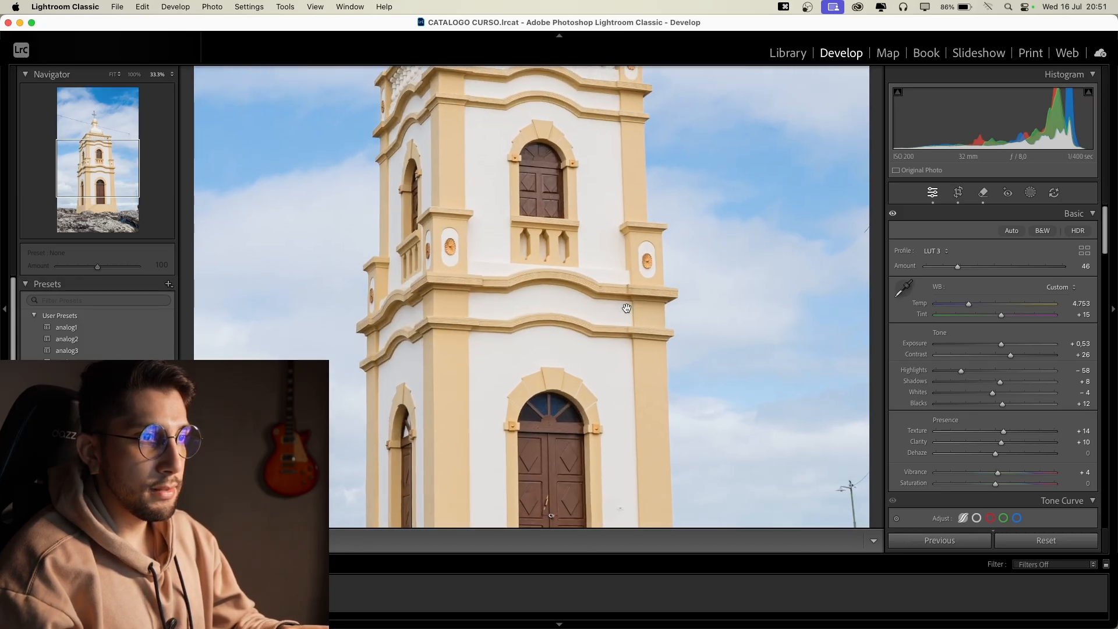
Heal the upper cable out of the sky between the dome and the photo's edge with brush size 9 and feather 63, and inspect the result.
scroll(627, 307, up, 5)
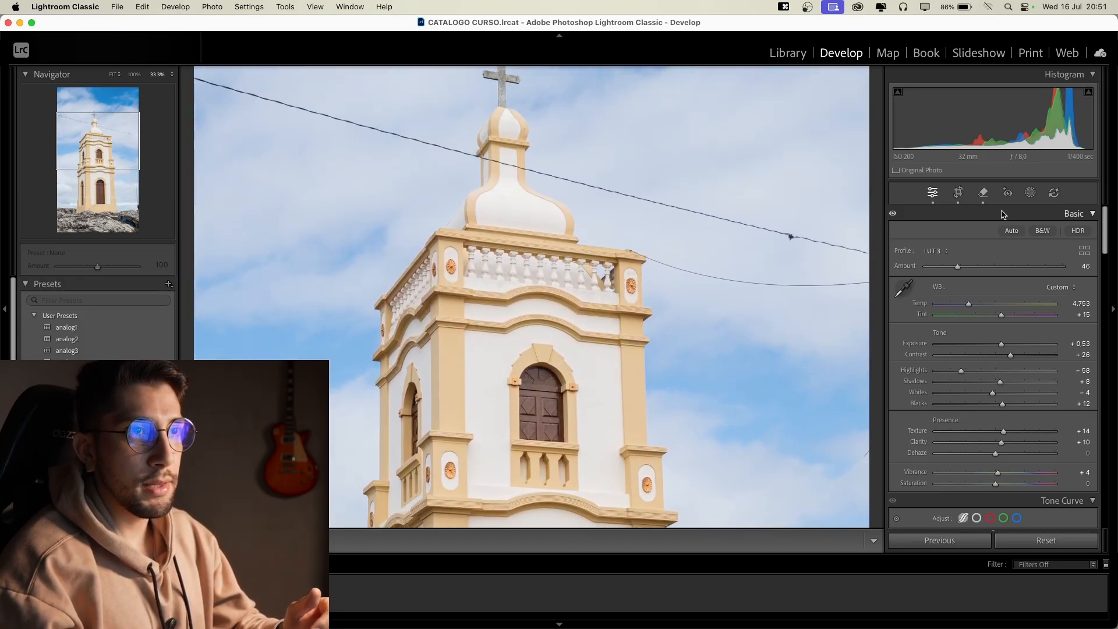
click(982, 193)
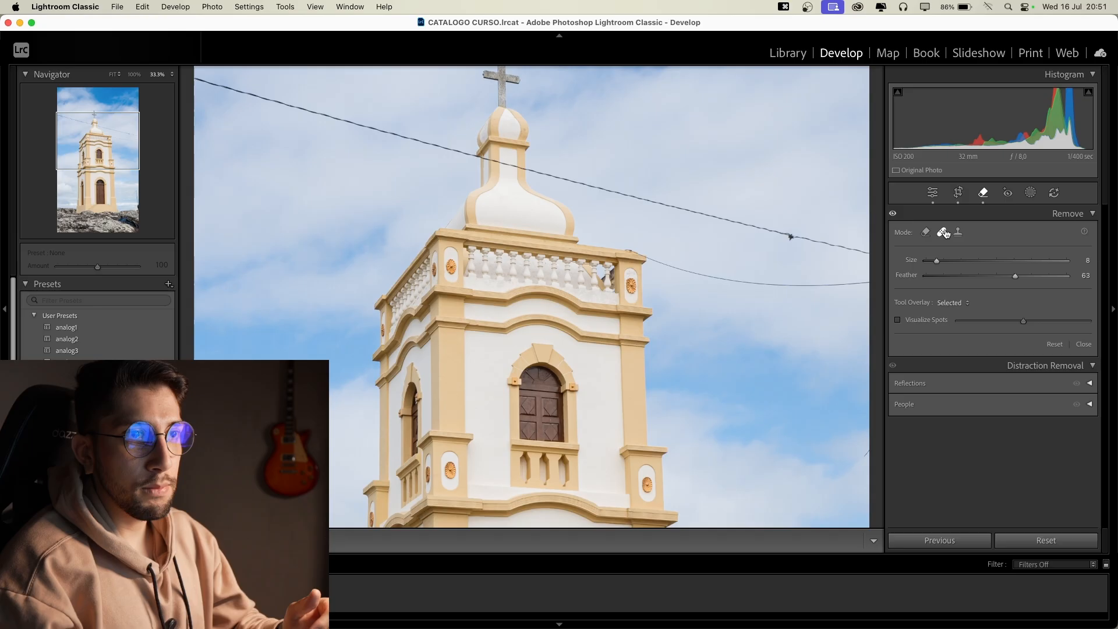
scroll(771, 262, up, 5)
scroll(533, 155, down, 5)
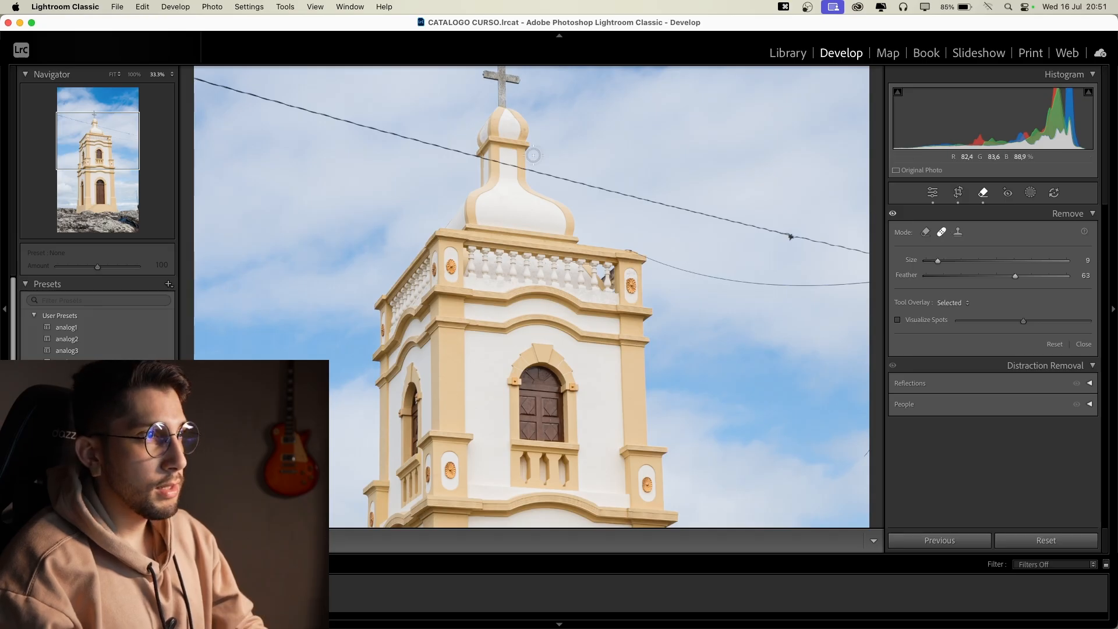
drag(577, 179, 864, 252)
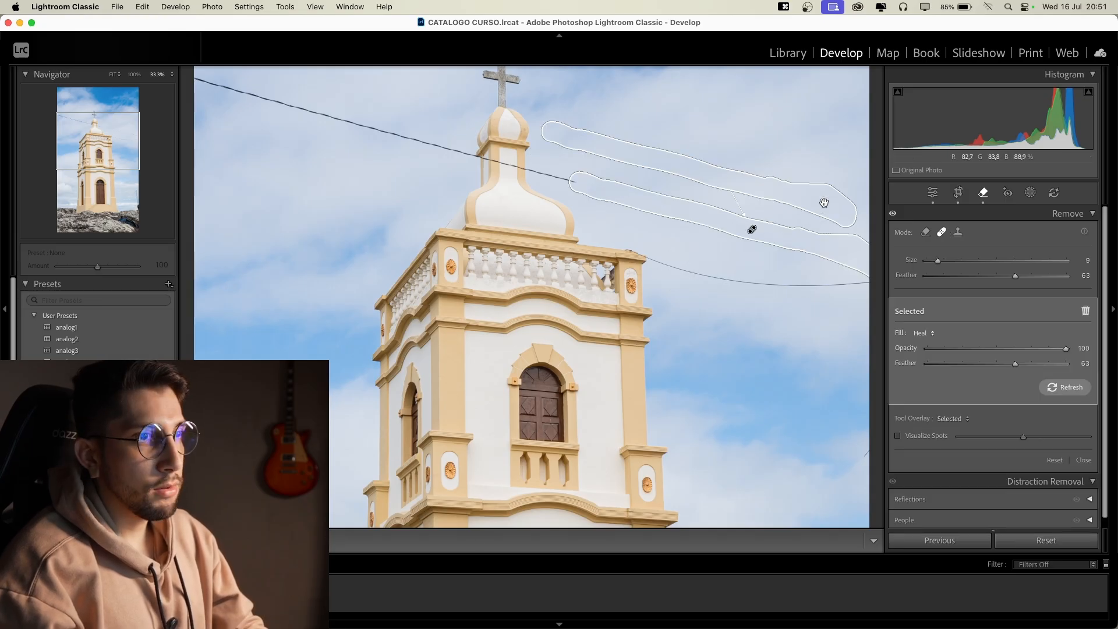
key(q)
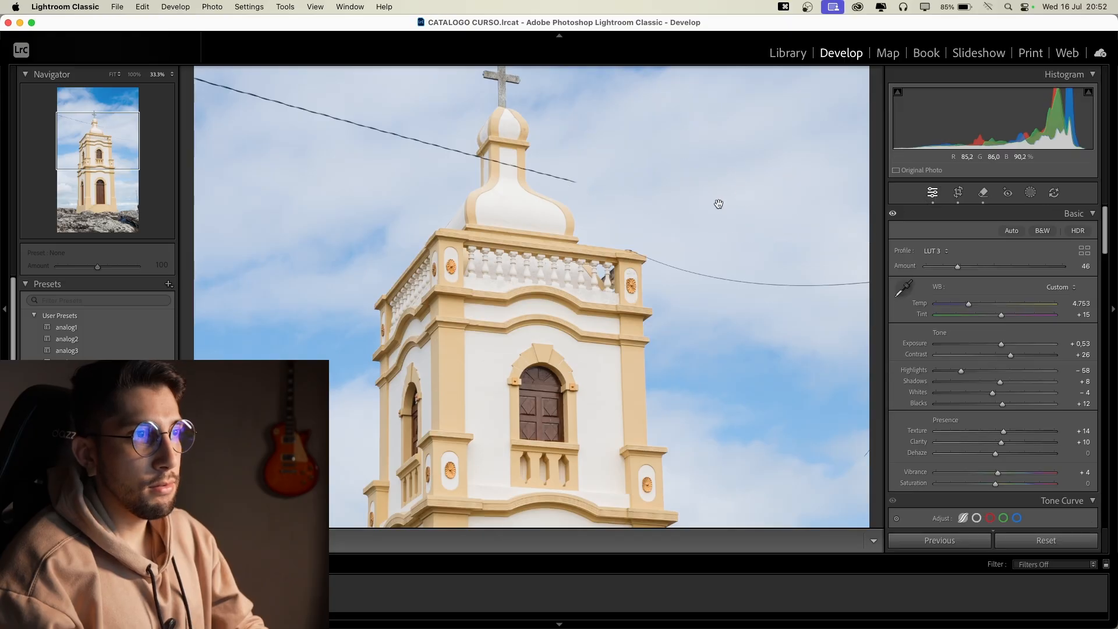
key(super+equal)
key(super+equal)
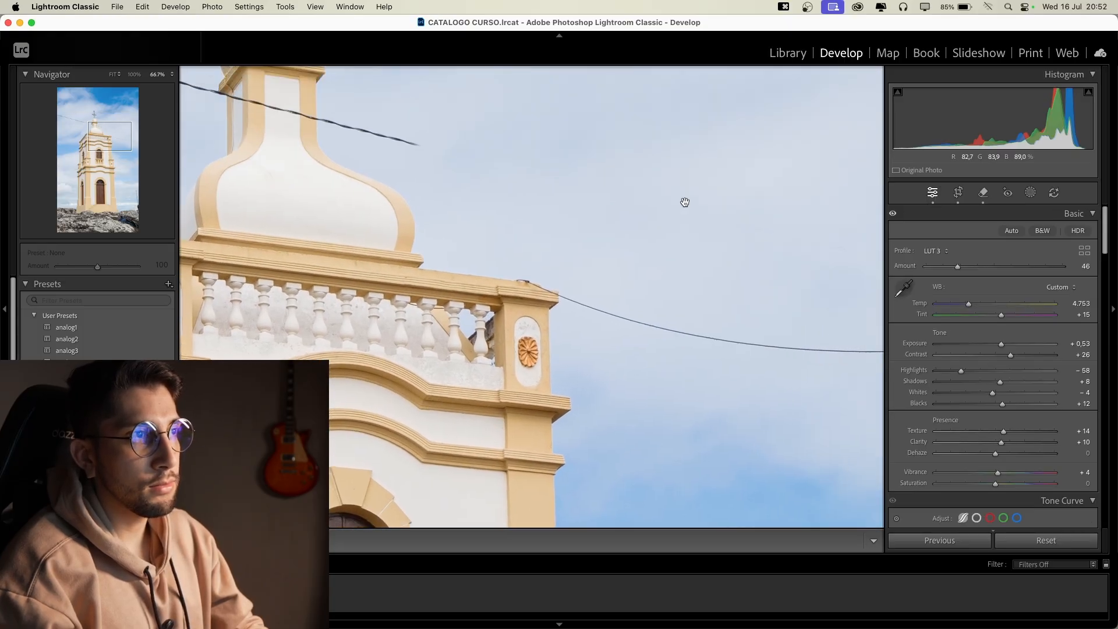
drag(684, 202, 767, 286)
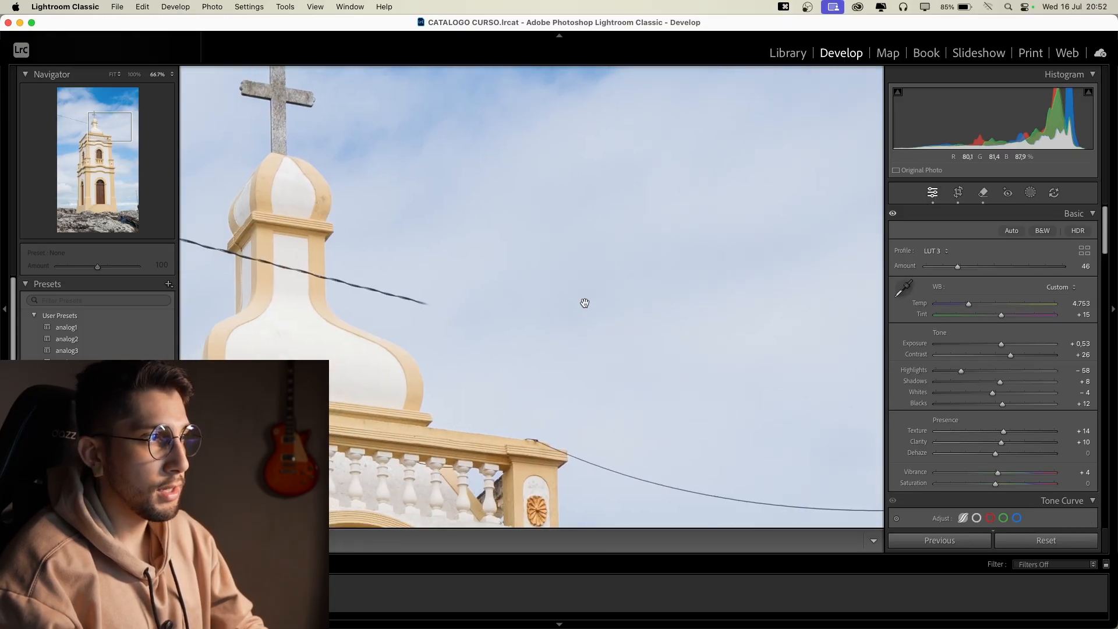
click(584, 302)
click(556, 392)
Heal the blue backpack out of the rocks with brush size 24, setting the spot's opacity to 91 and feather to 44.
scroll(557, 392, down, 2)
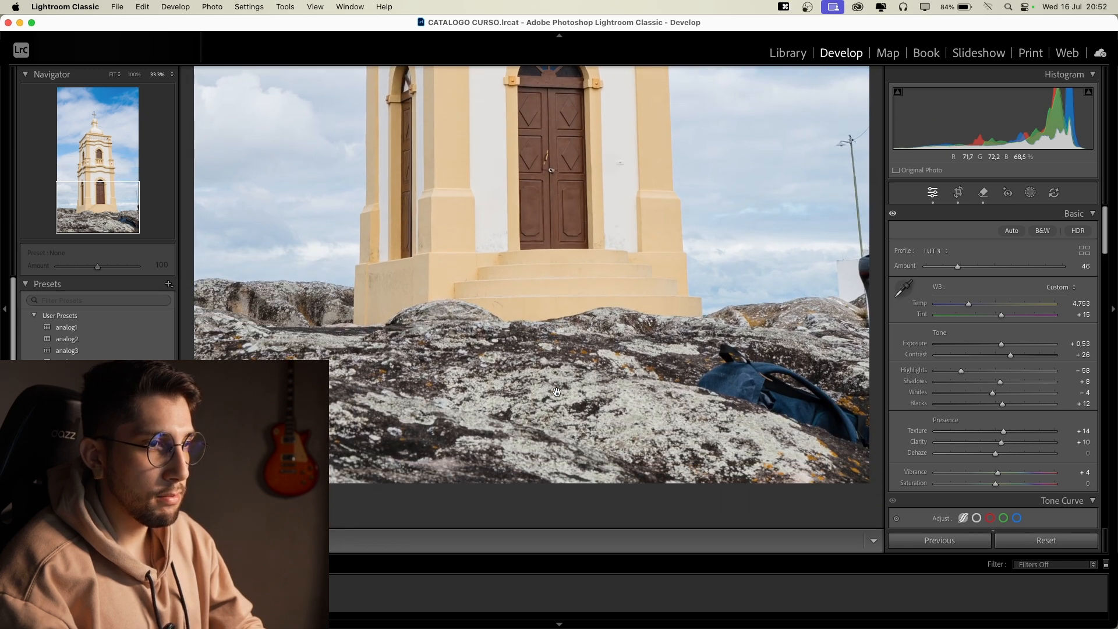
click(985, 197)
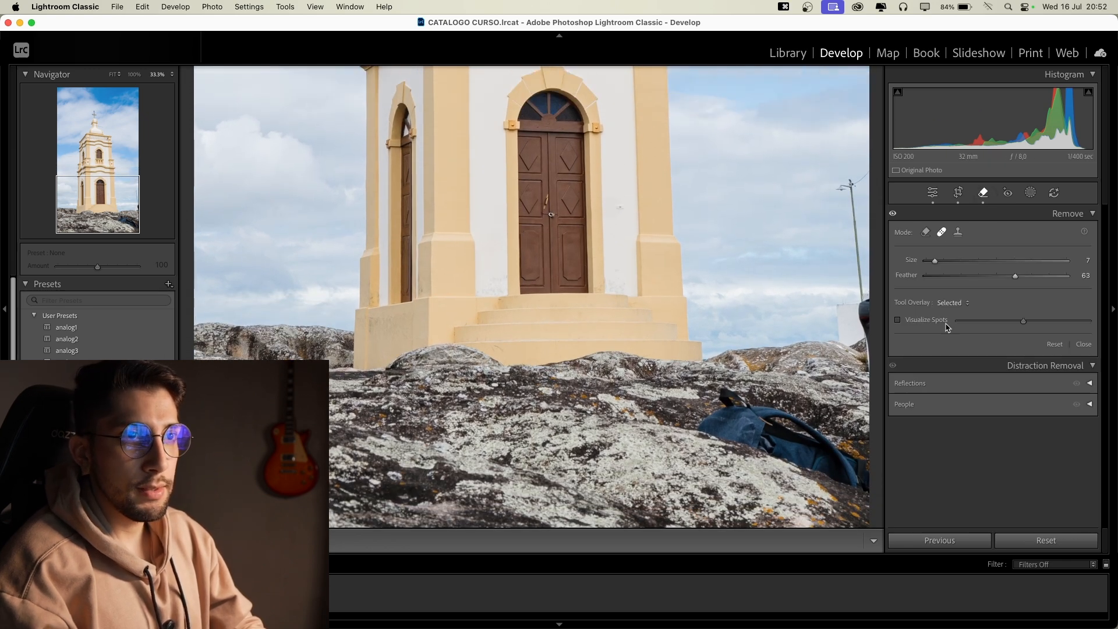
scroll(740, 429, up, 3)
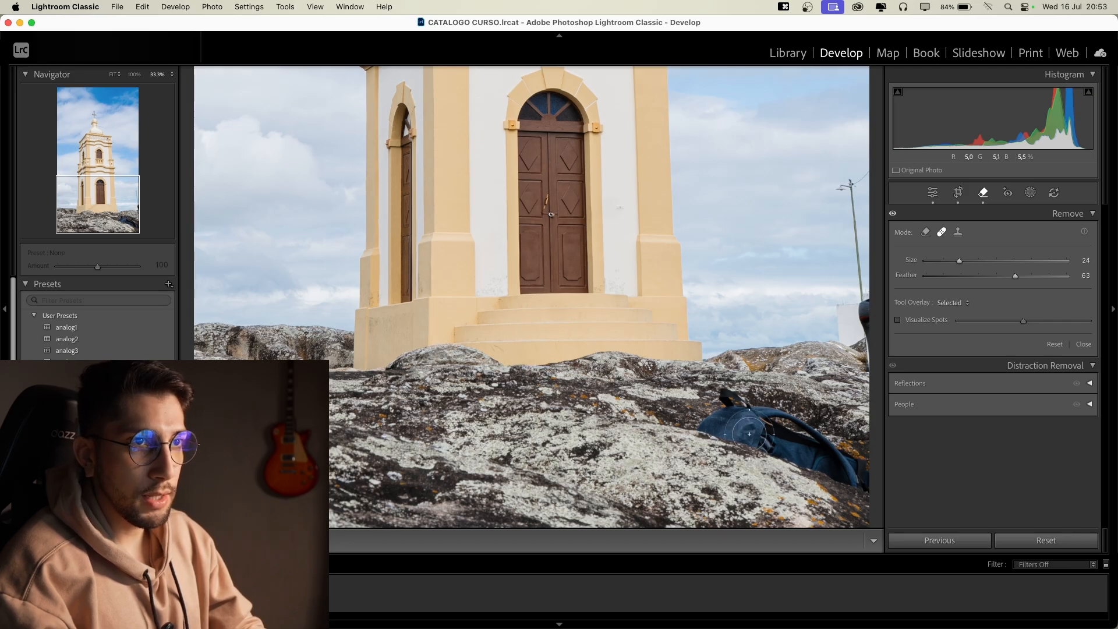
mouse_move(748, 442)
mouse_down()
mouse_move(734, 402)
mouse_move(849, 487)
mouse_move(763, 438)
mouse_move(828, 450)
mouse_move(847, 474)
mouse_up()
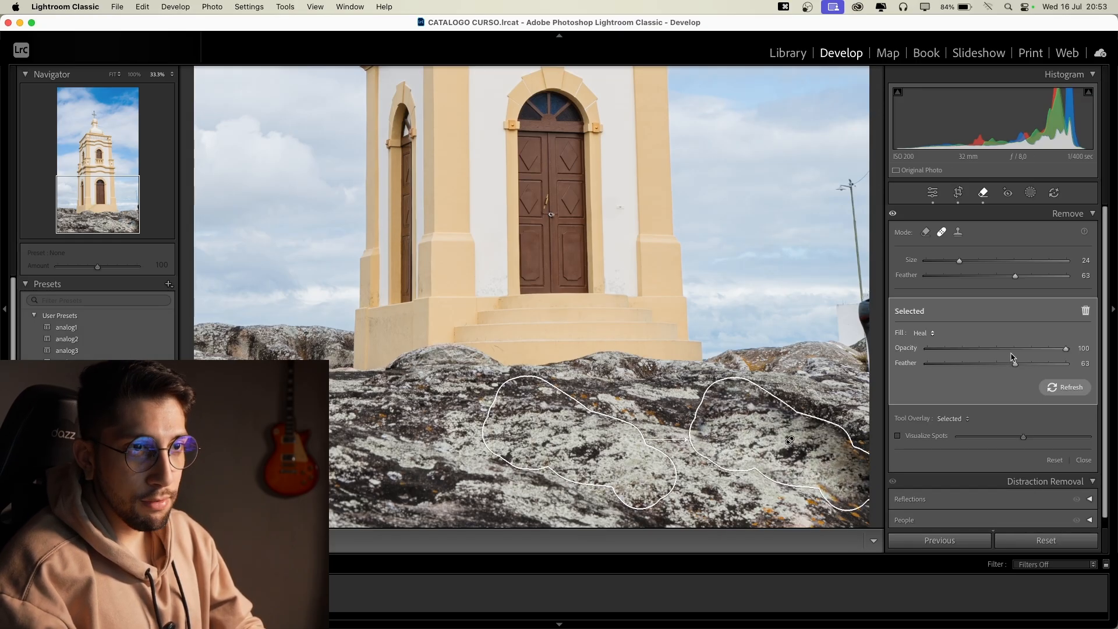
mouse_move(1015, 363)
mouse_down()
mouse_move(917, 365)
mouse_move(988, 375)
mouse_up()
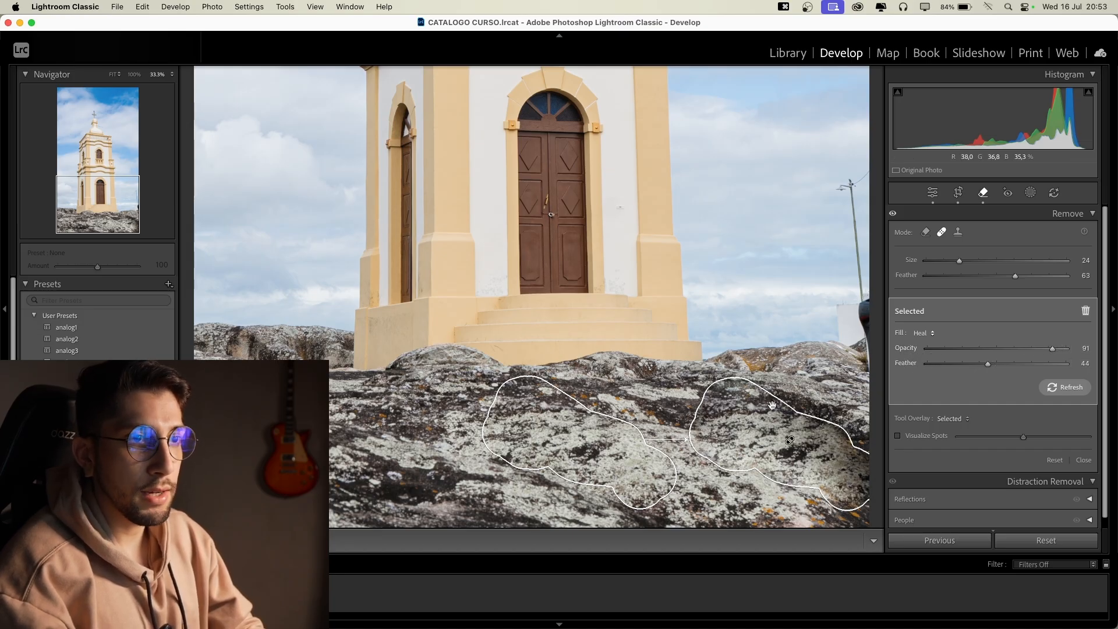
click(932, 193)
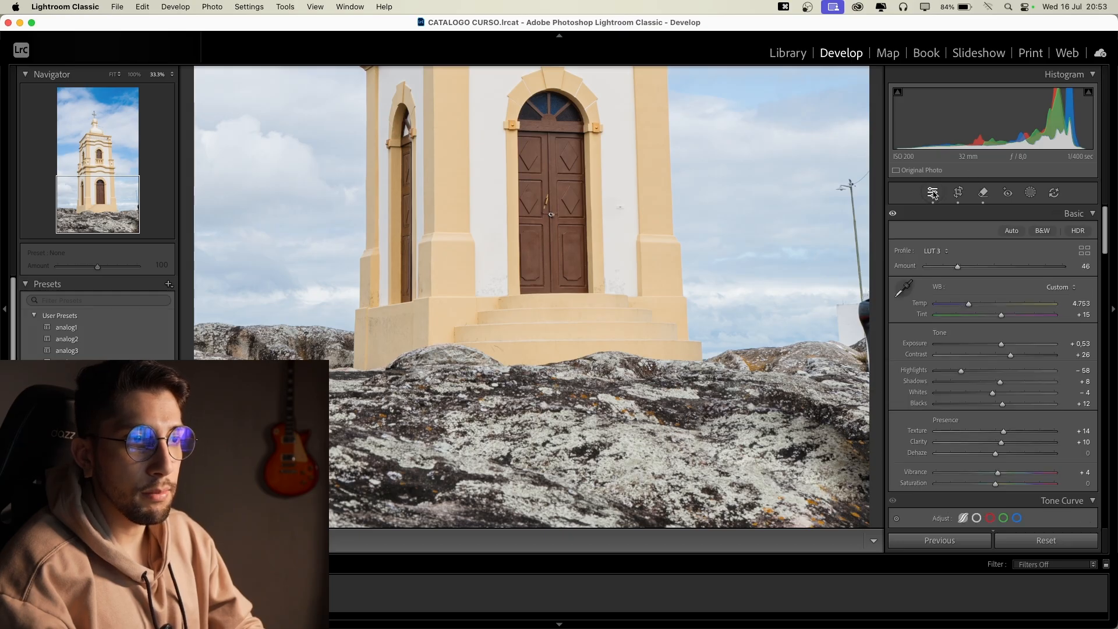
Toggle the Remove edits off and on repeatedly to compare the rocks with and without the blue backpack.
drag(751, 436, 752, 363)
key(q)
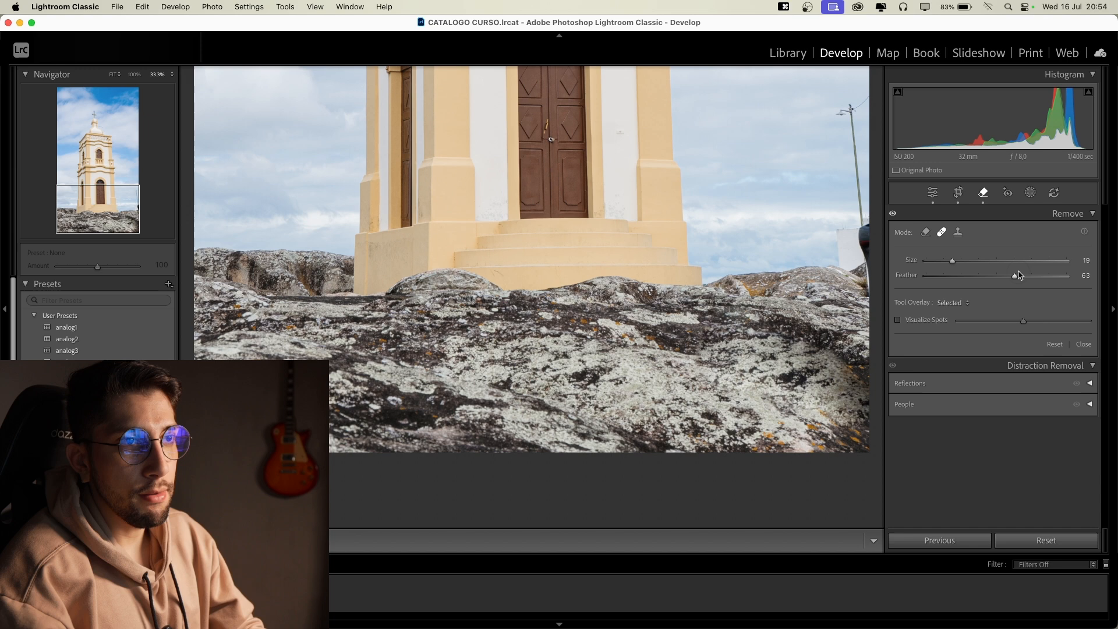
click(894, 216)
click(894, 216)
click(895, 216)
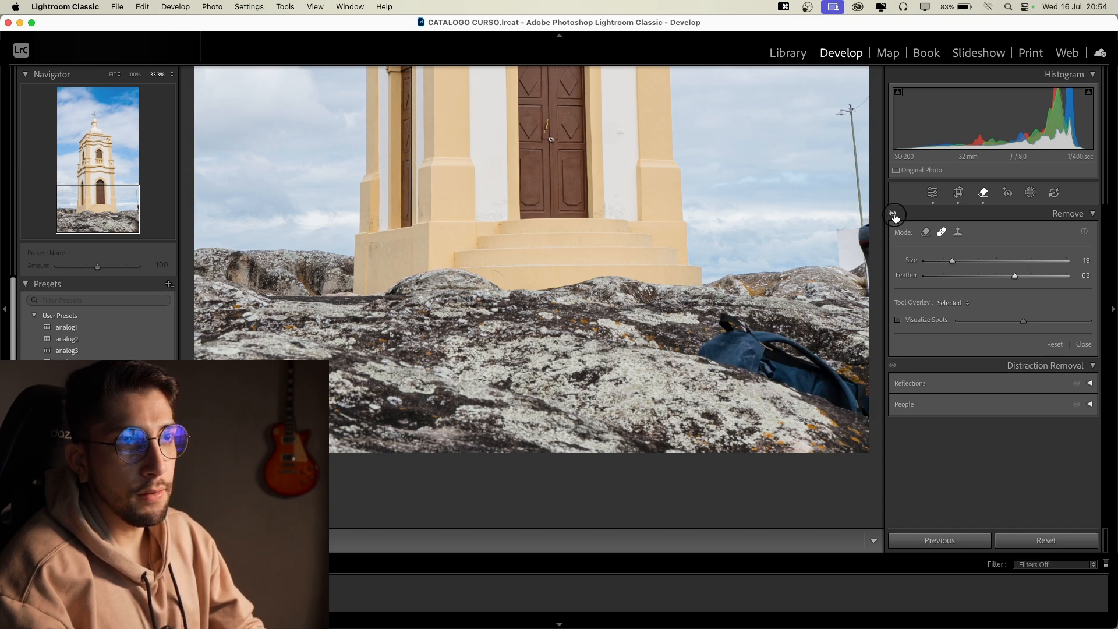
click(895, 216)
click(895, 216)
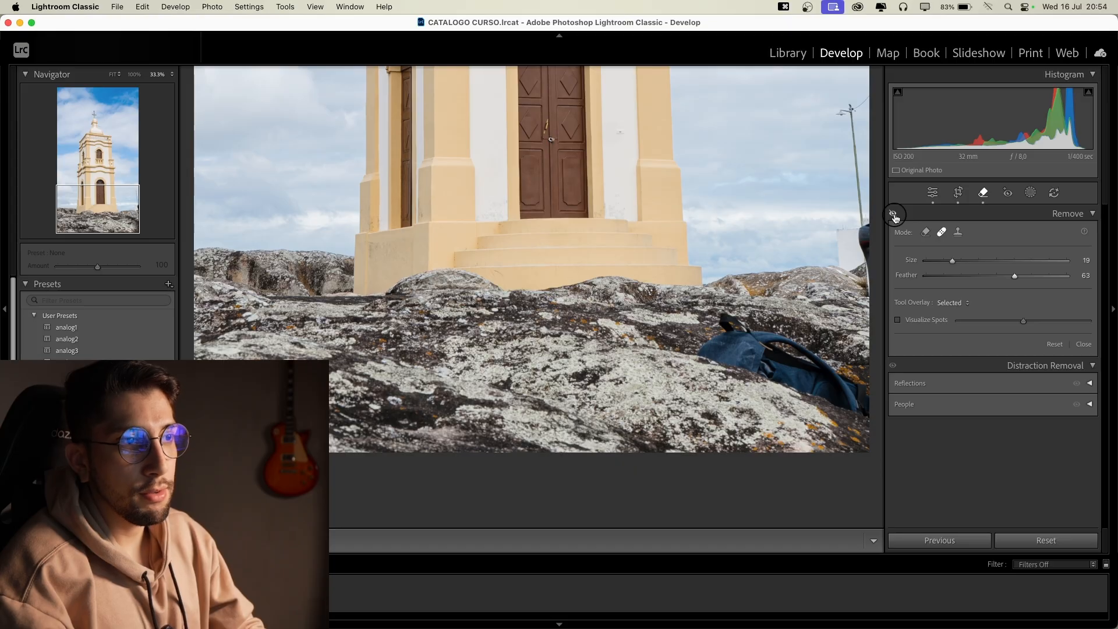
click(894, 216)
click(895, 216)
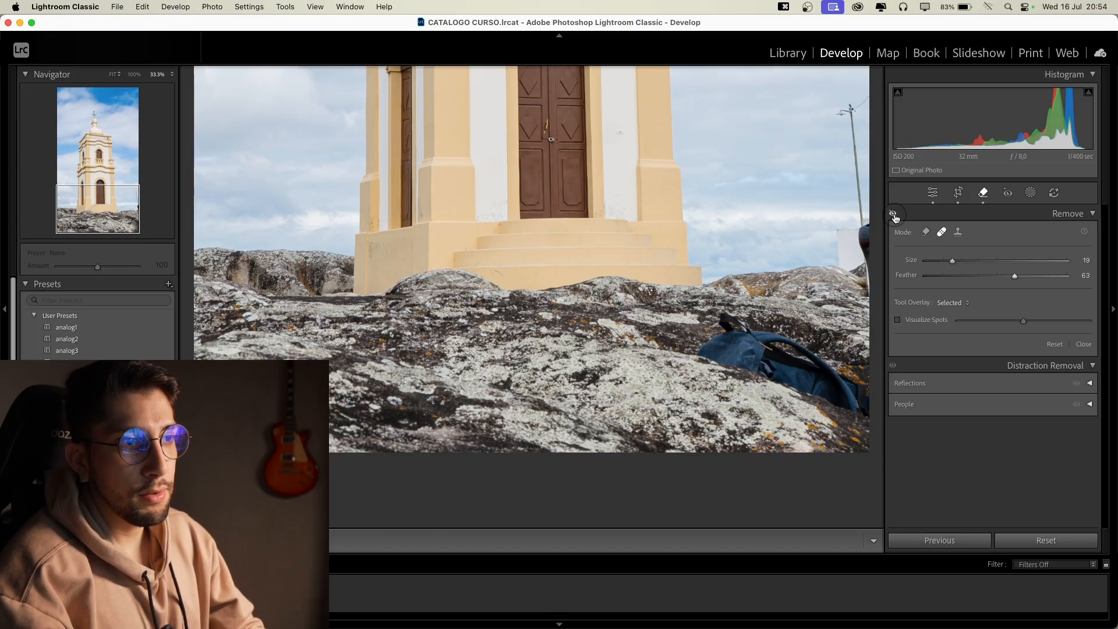
click(894, 216)
click(894, 216)
click(895, 216)
click(895, 216)
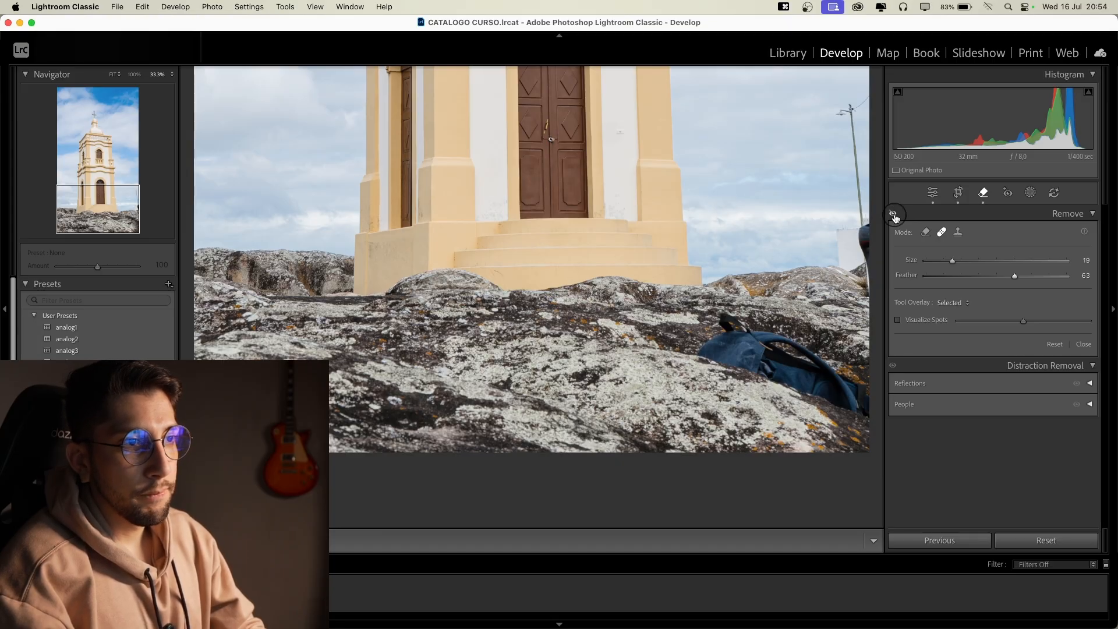
click(894, 216)
click(894, 216)
click(894, 216)
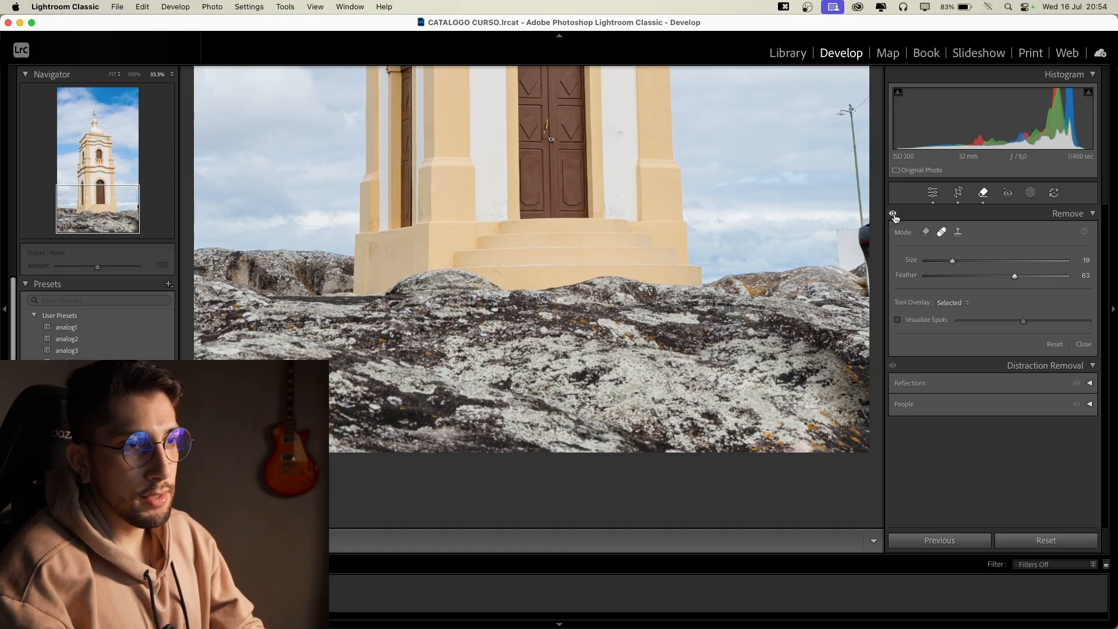
click(895, 216)
click(894, 216)
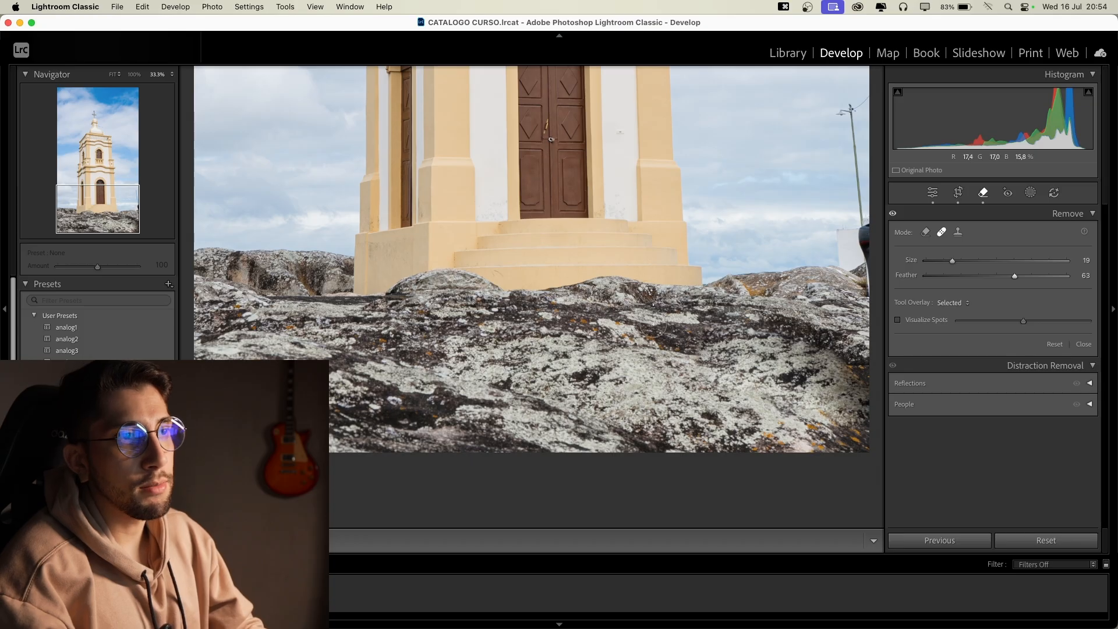
Leave the Remove tool and examine the healed rocks up close and the overall tower photo for remaining distractions.
key(super+minus)
click(932, 192)
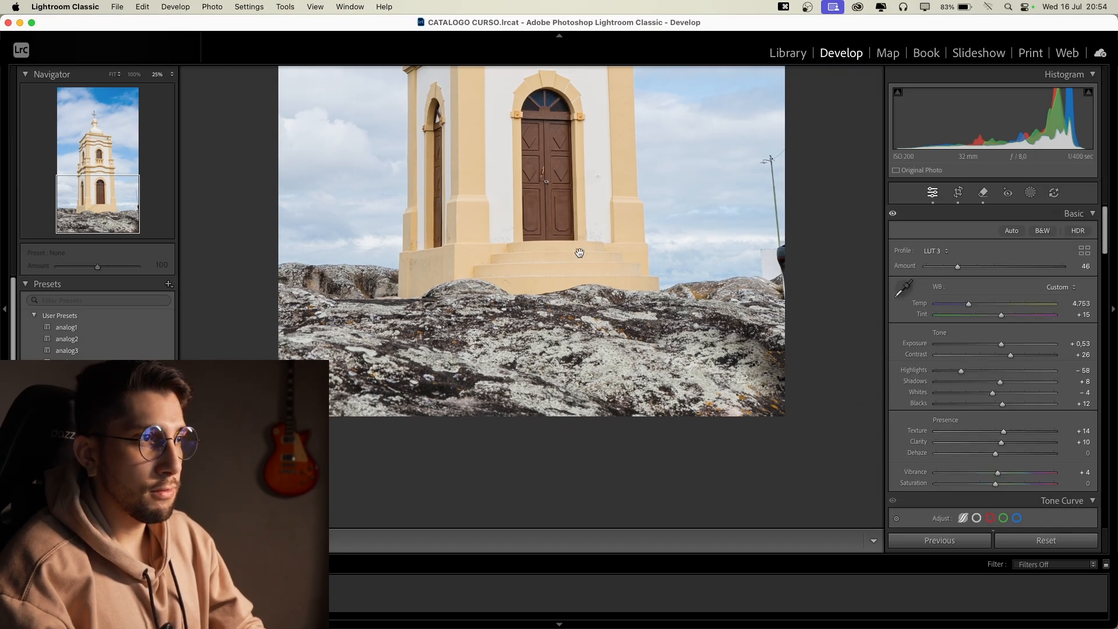
key(super+minus)
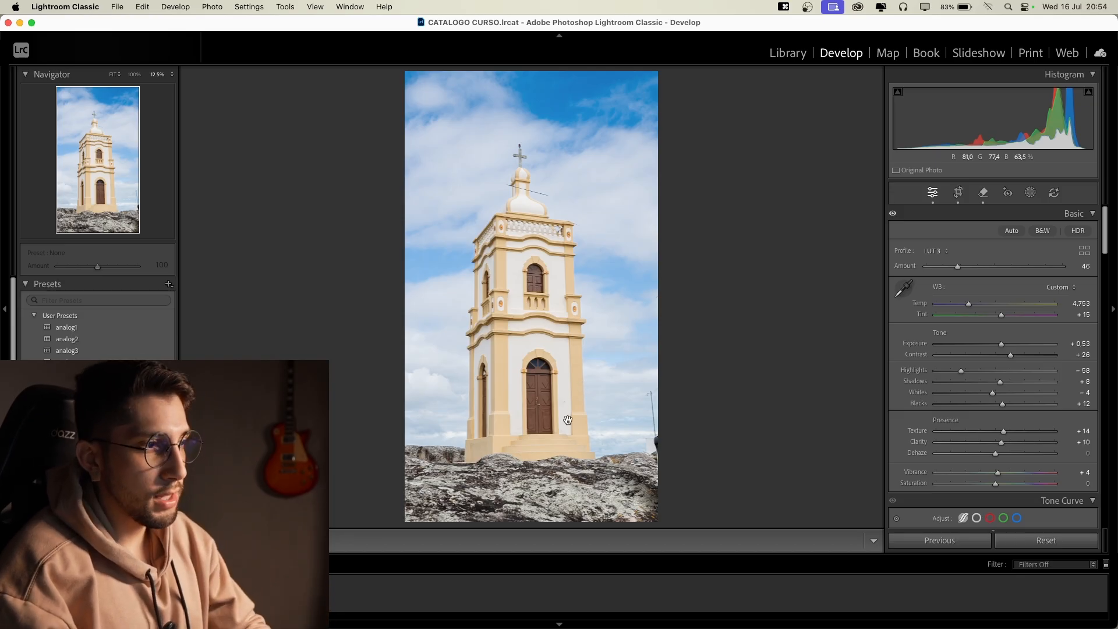
key(super+=)
key(super+=)
key(super+=)
key(super+=)
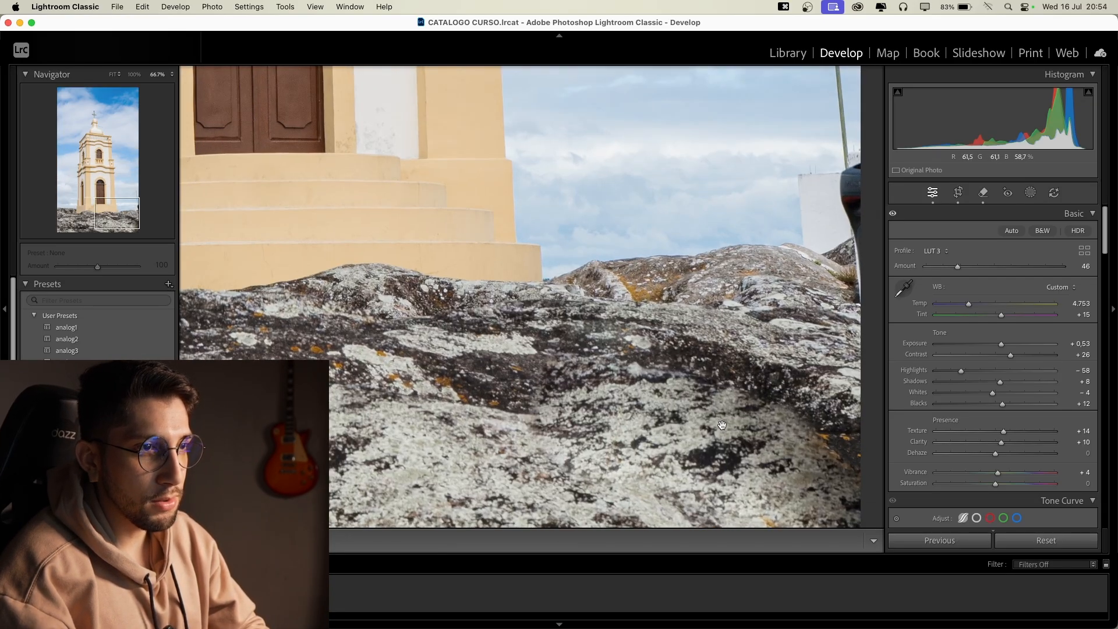
key(super+minus)
key(super+minus)
key(super+minus)
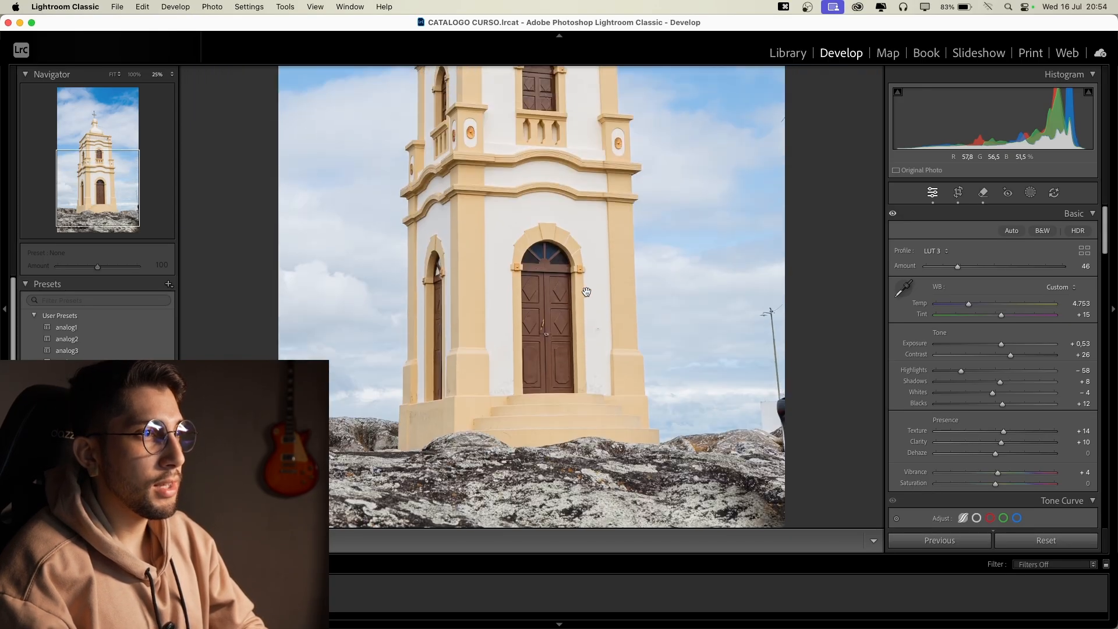
scroll(586, 291, up, 10)
click(586, 291)
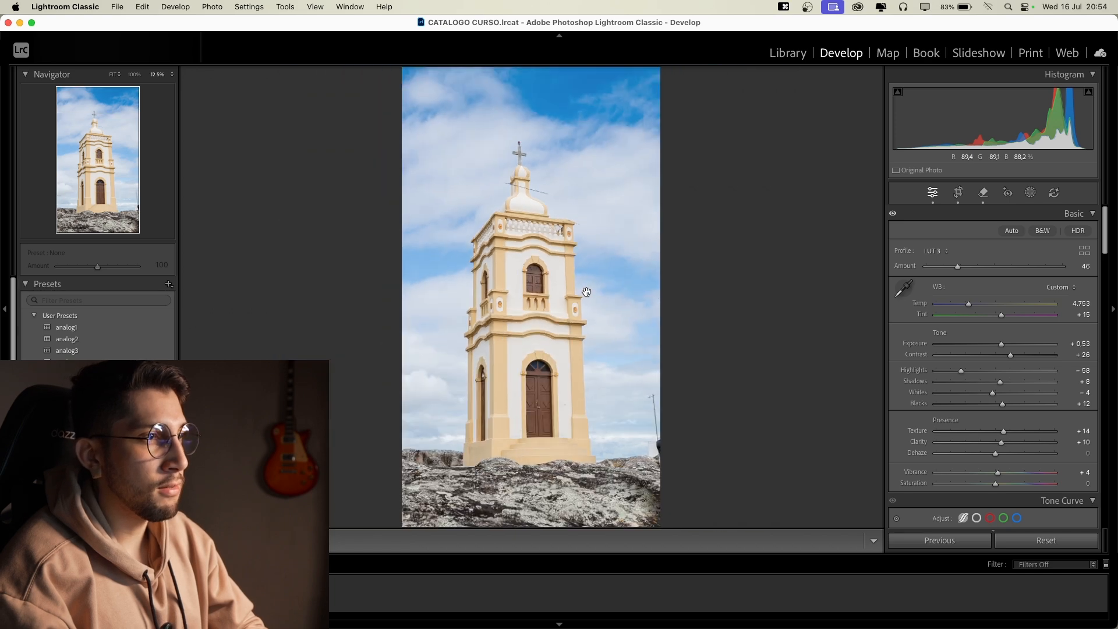
click(582, 301)
scroll(582, 301, down, 10)
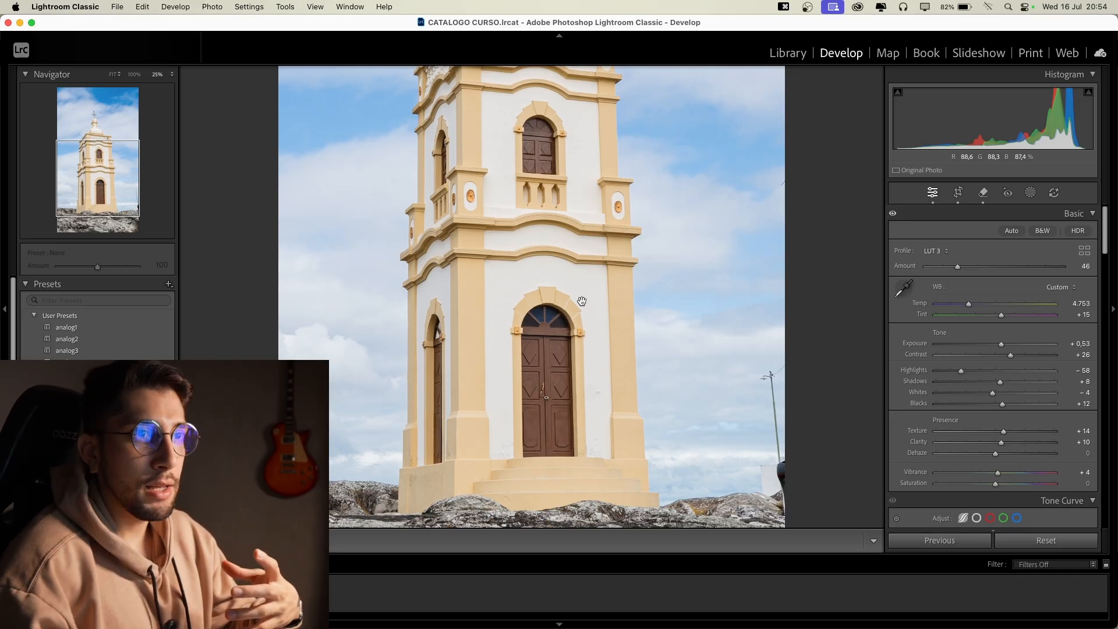
Erase the lamp post beside the tower in content-aware Remove mode with brush size 18, refresh the fill and set its opacity to 100.
click(983, 194)
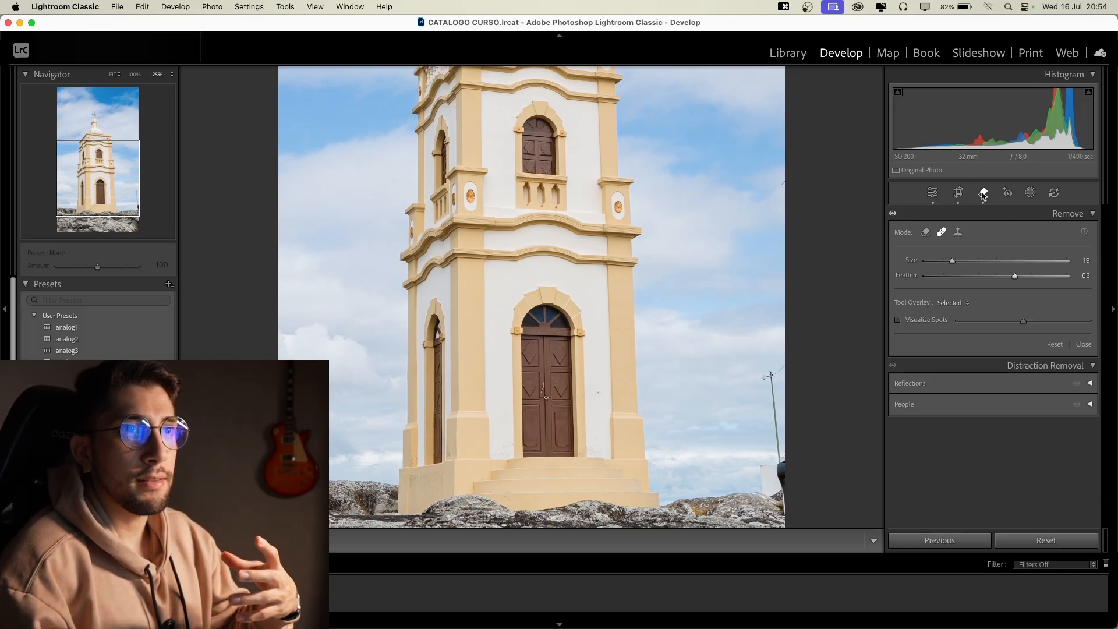
click(925, 232)
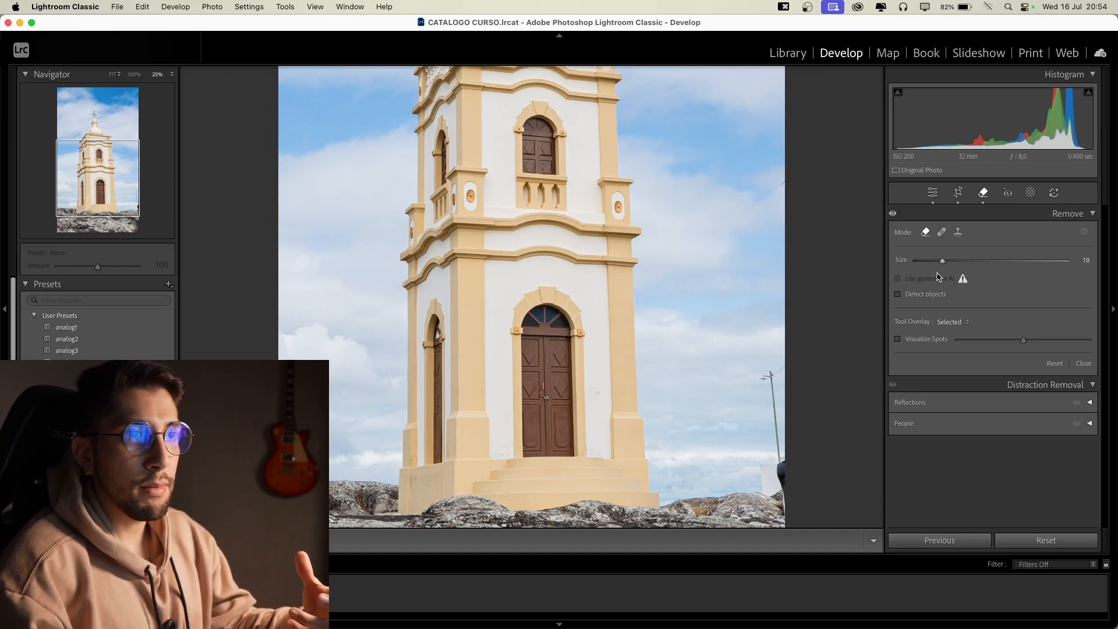
scroll(780, 387, down, 1)
drag(775, 371, 771, 453)
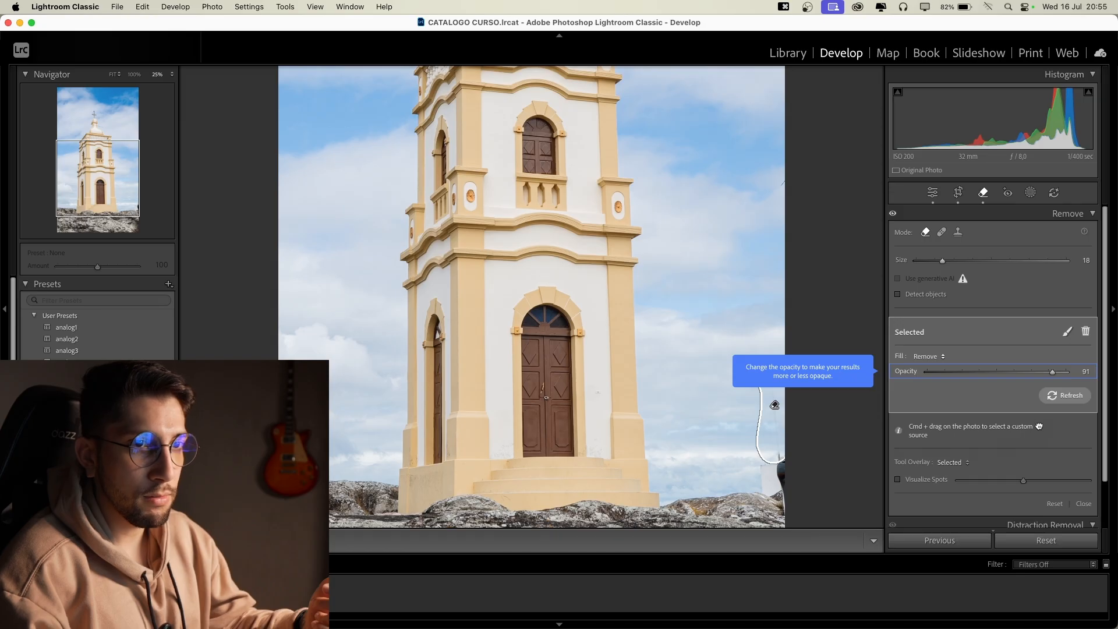
click(1067, 400)
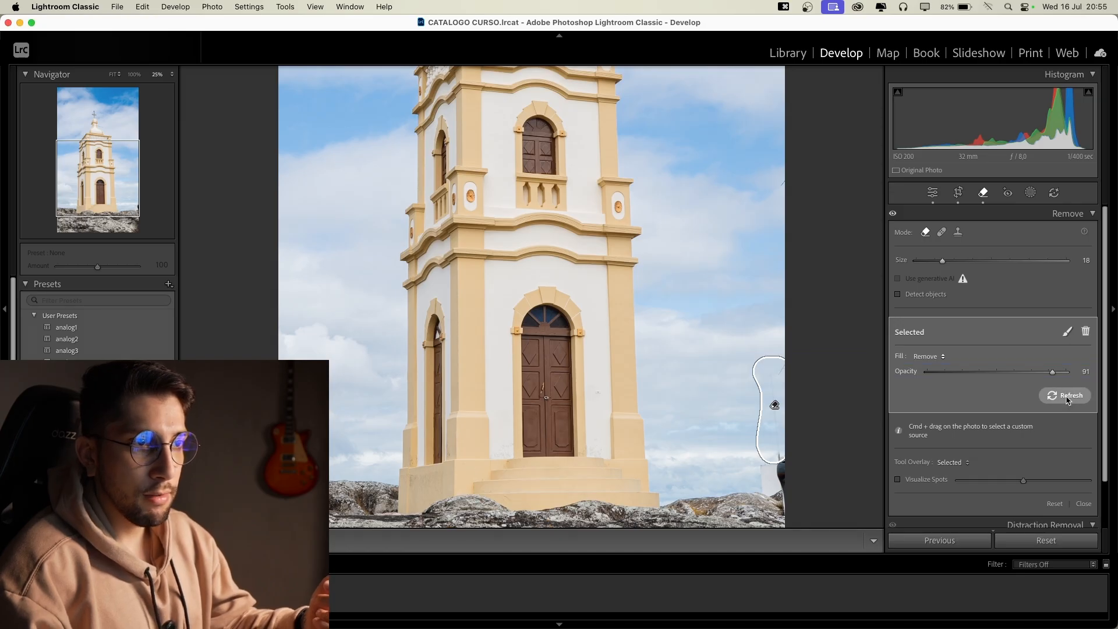
drag(1003, 374, 1055, 377)
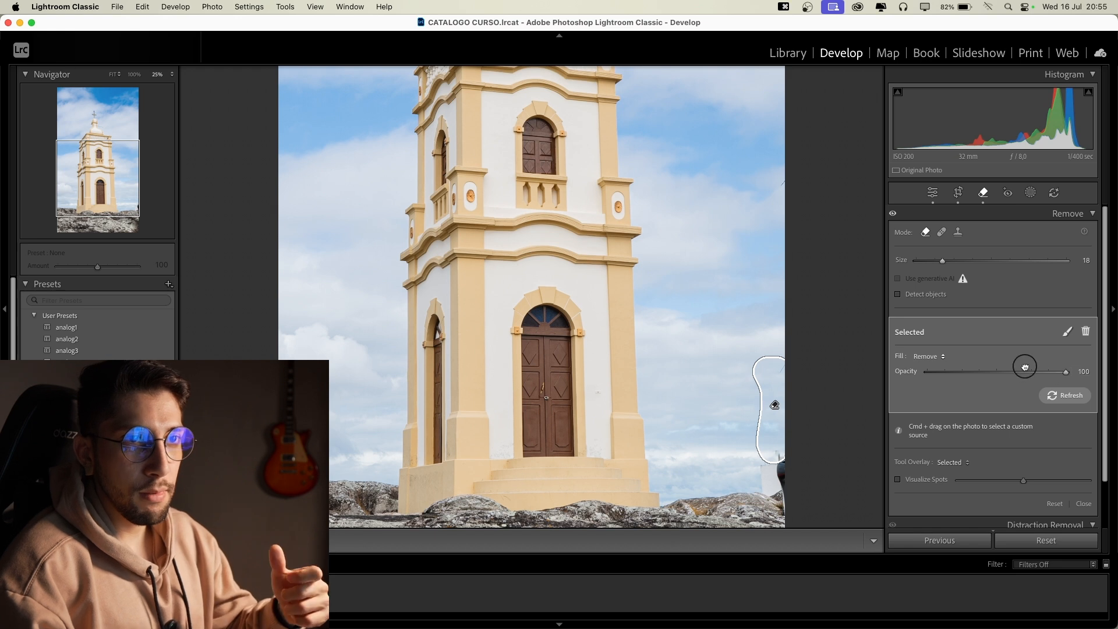
Extend the lamp post spot's mask over the whole post and the dark object at its base, and reapply the removal.
click(1067, 335)
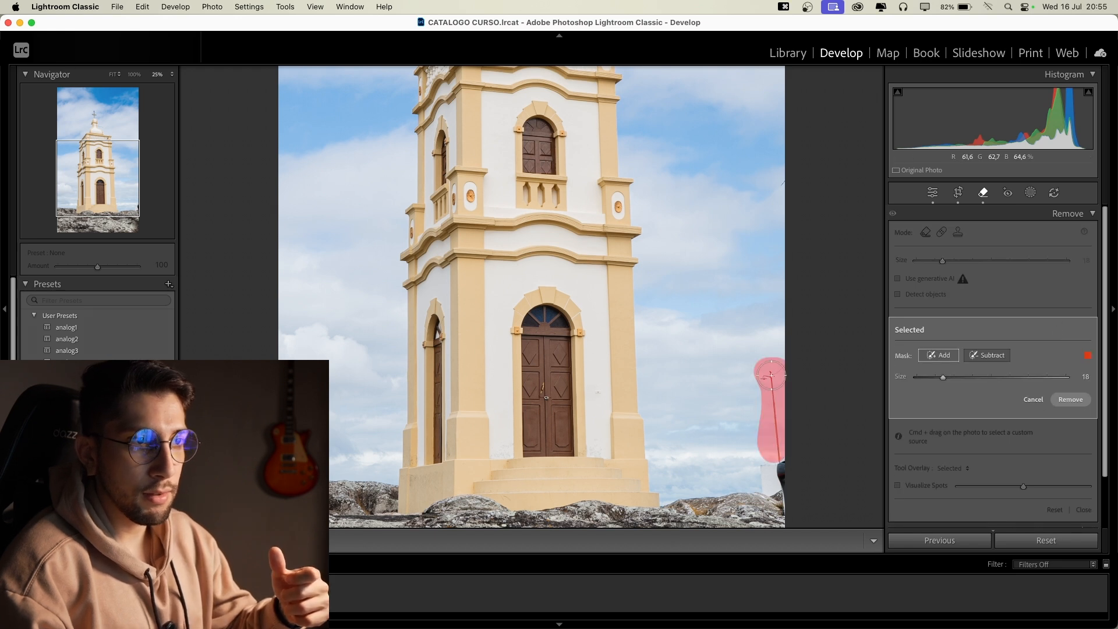
mouse_move(774, 379)
mouse_down()
mouse_move(757, 375)
mouse_move(767, 469)
mouse_move(787, 506)
mouse_up()
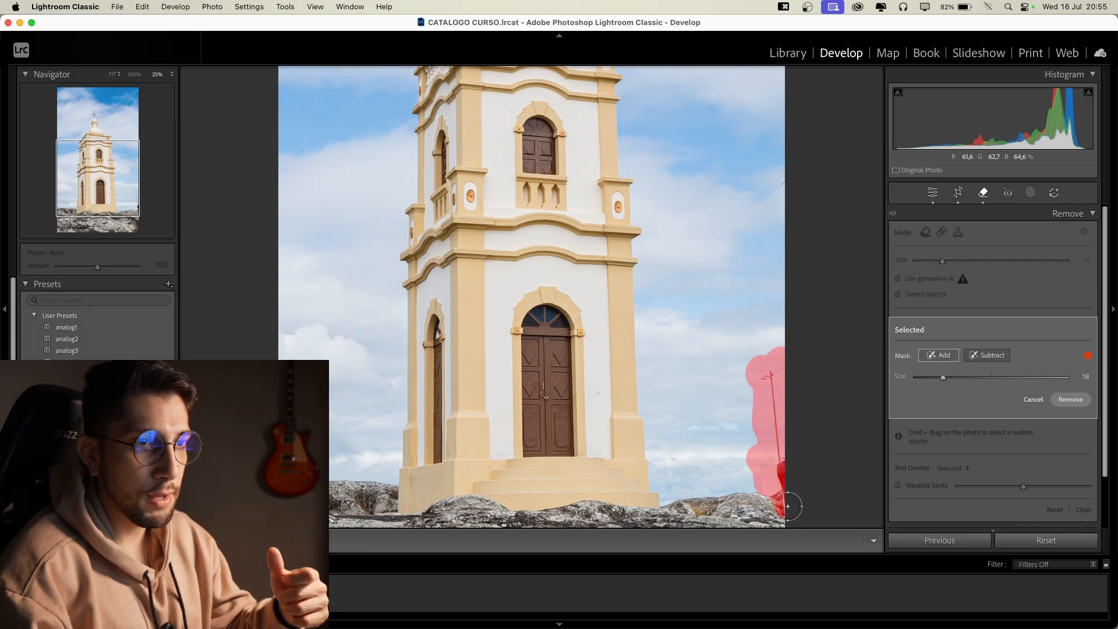
click(1070, 399)
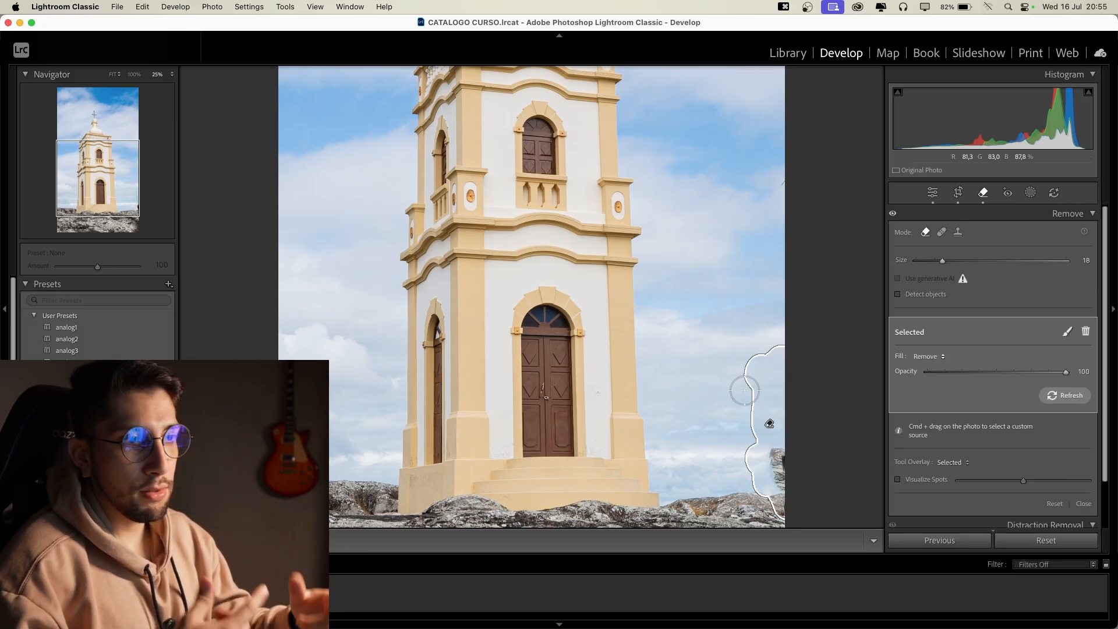
Erase the leftover rock-like patches in the sky at the photo's edge with the content-aware Remove brush, and leave the tool.
mouse_move(772, 498)
mouse_down()
mouse_move(736, 476)
mouse_move(731, 487)
mouse_move(757, 494)
mouse_up()
mouse_move(778, 455)
mouse_down()
mouse_move(760, 442)
mouse_move(778, 495)
mouse_up()
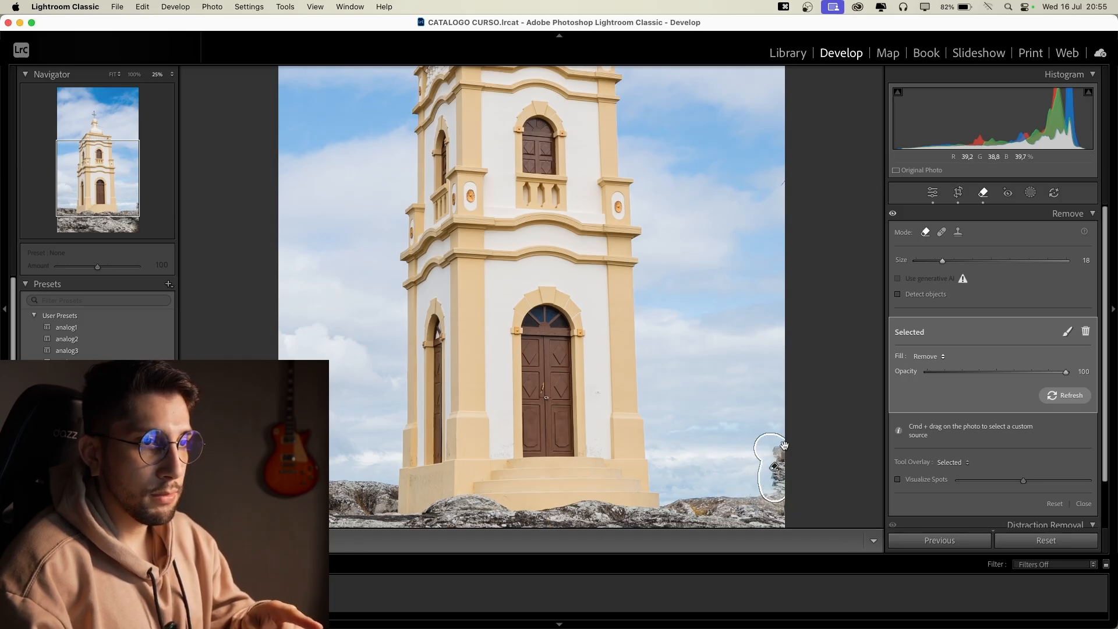
key(Escape)
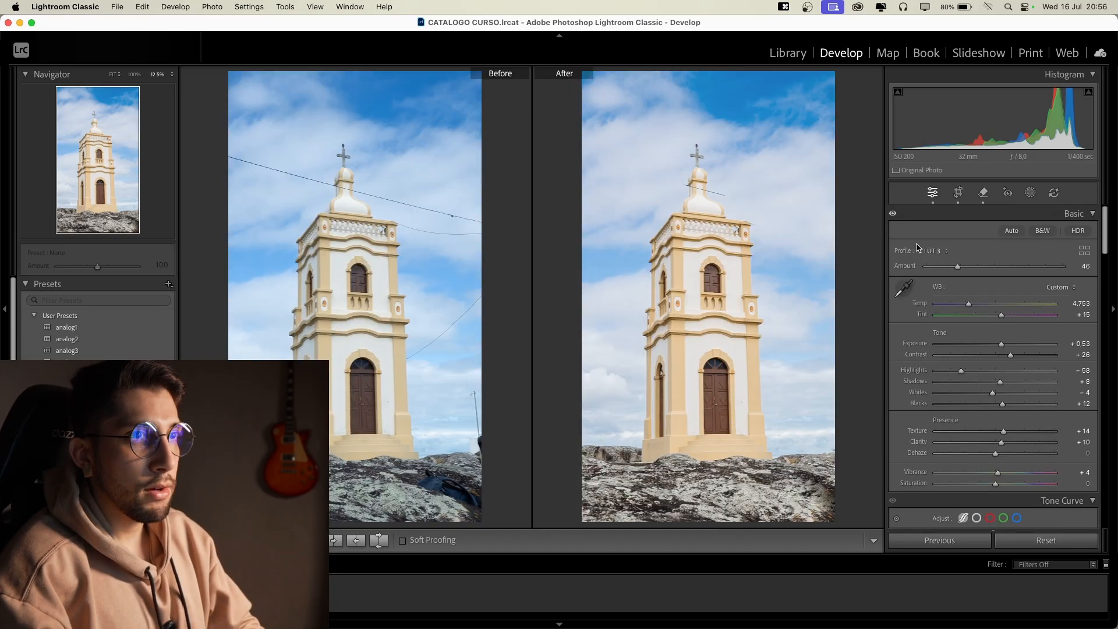
Close the before/after comparison and examine the tower's balustrade, windows, door and walls up close.
key(y)
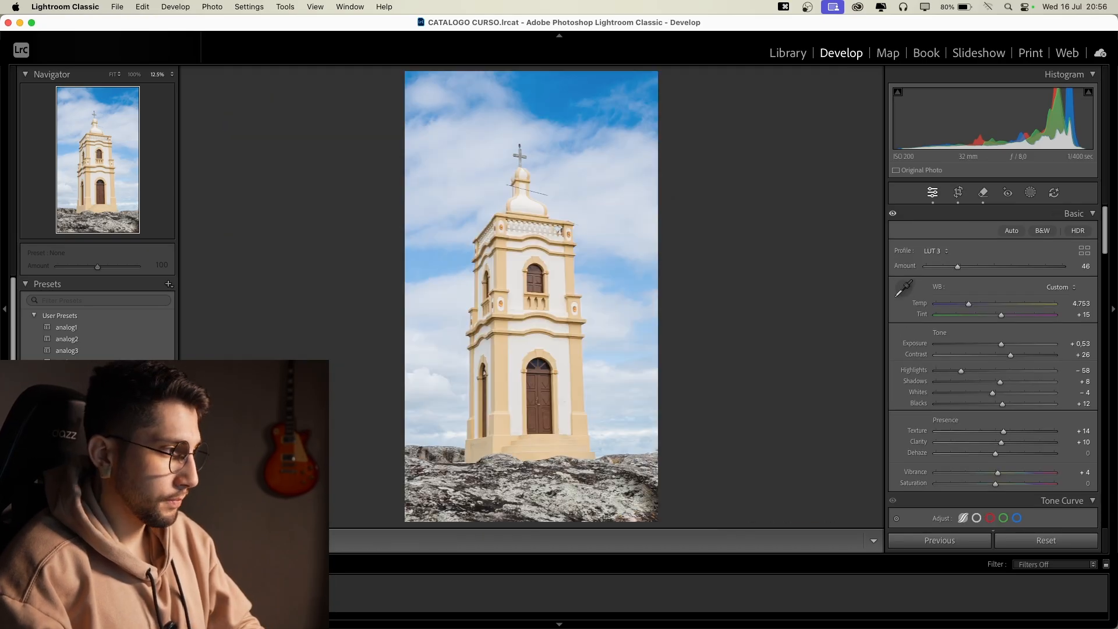
click(597, 301)
key(super+=)
scroll(567, 388, down, 4)
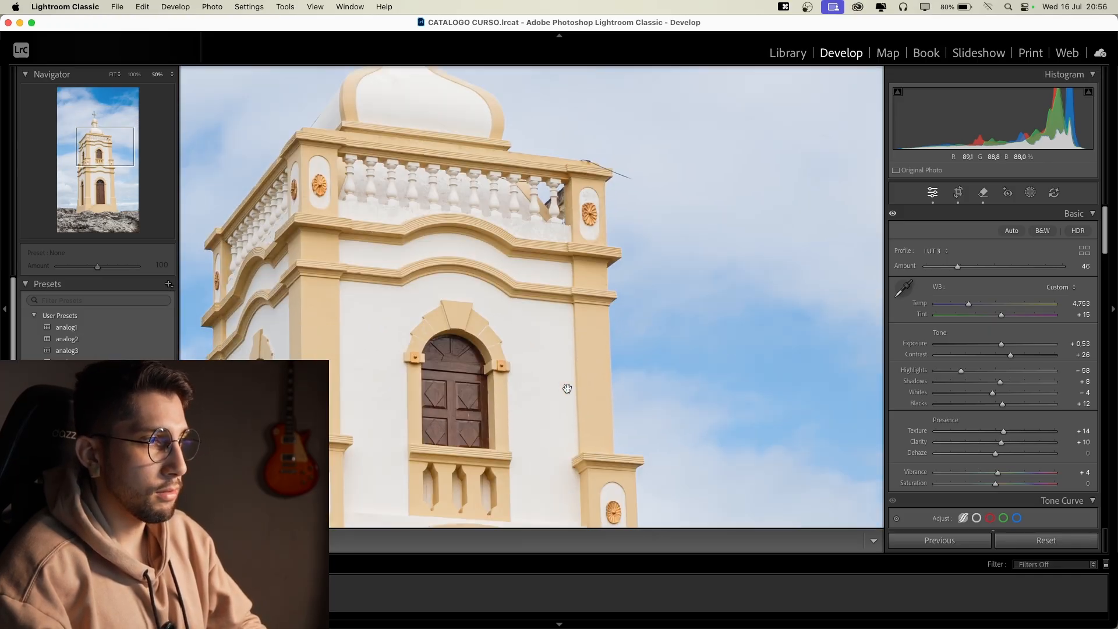
scroll(584, 386, down, 5)
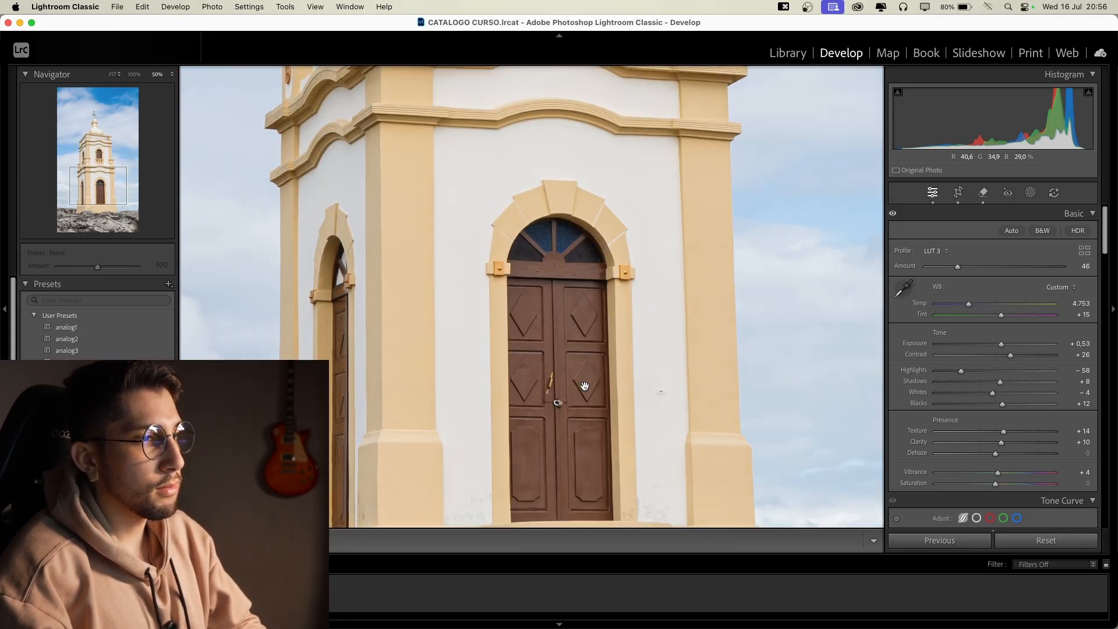
key(super+=)
key(super+=)
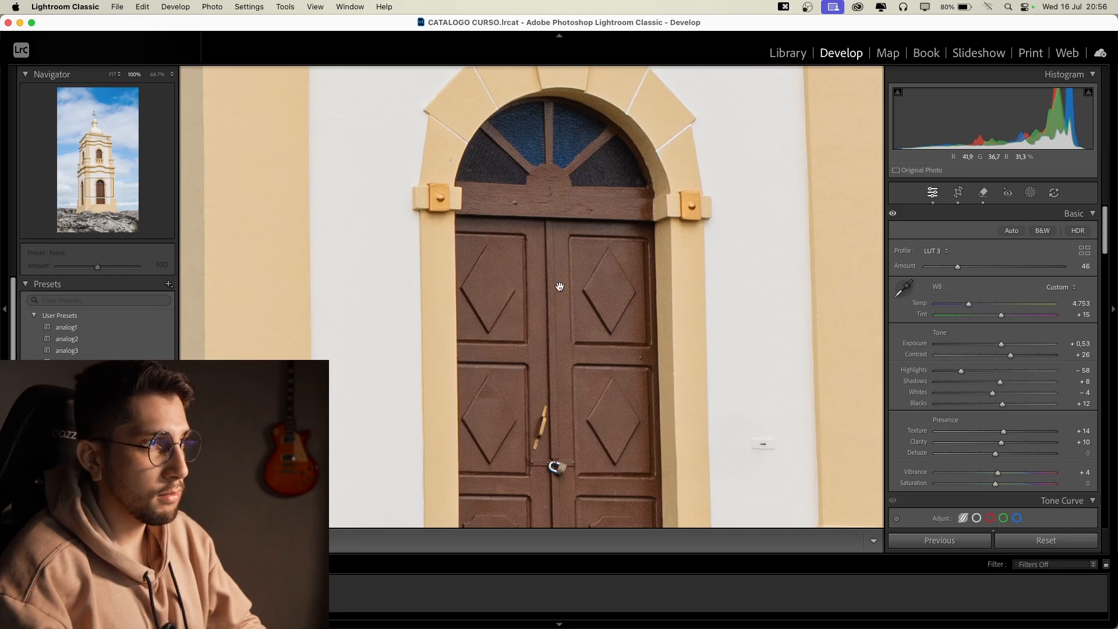
scroll(557, 519, down, 2)
key(super+minus)
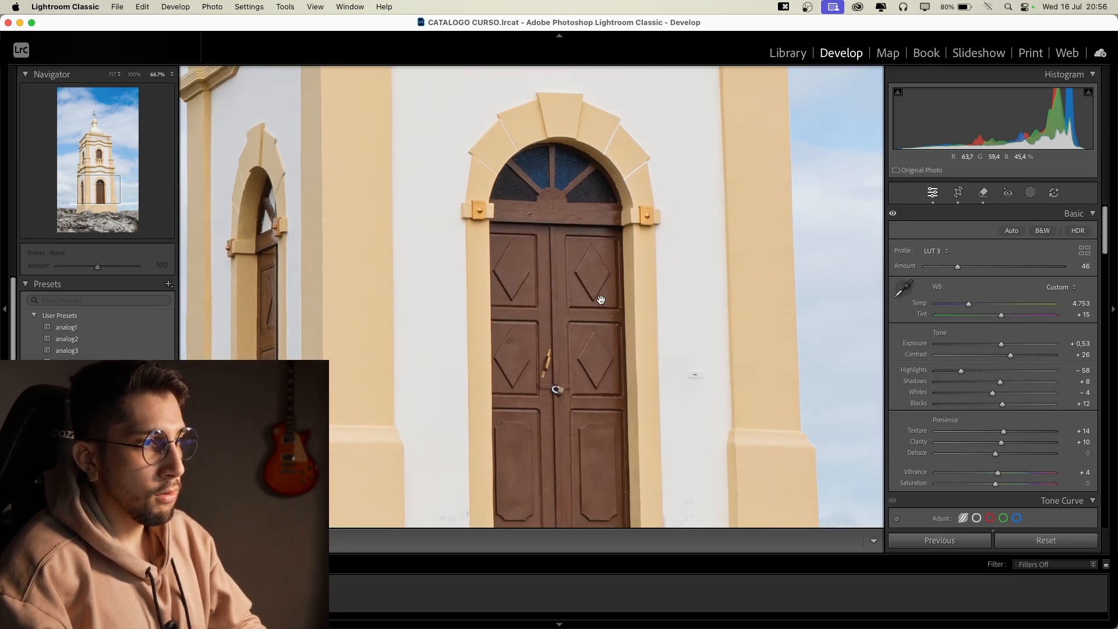
scroll(544, 410, up, 20)
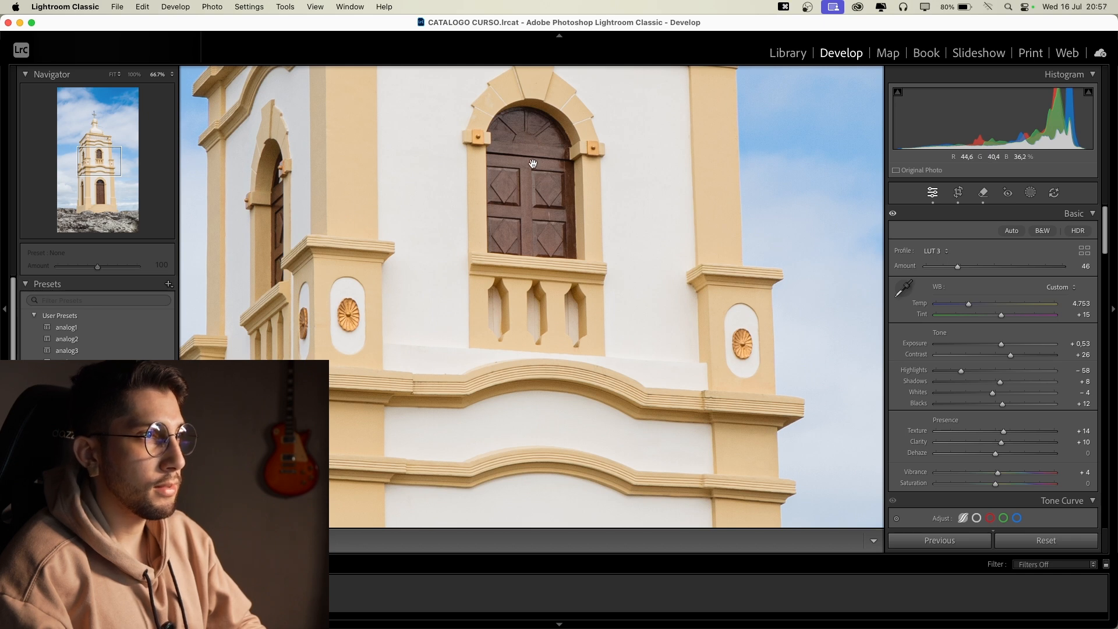
scroll(560, 295, down, 20)
scroll(556, 280, up, 20)
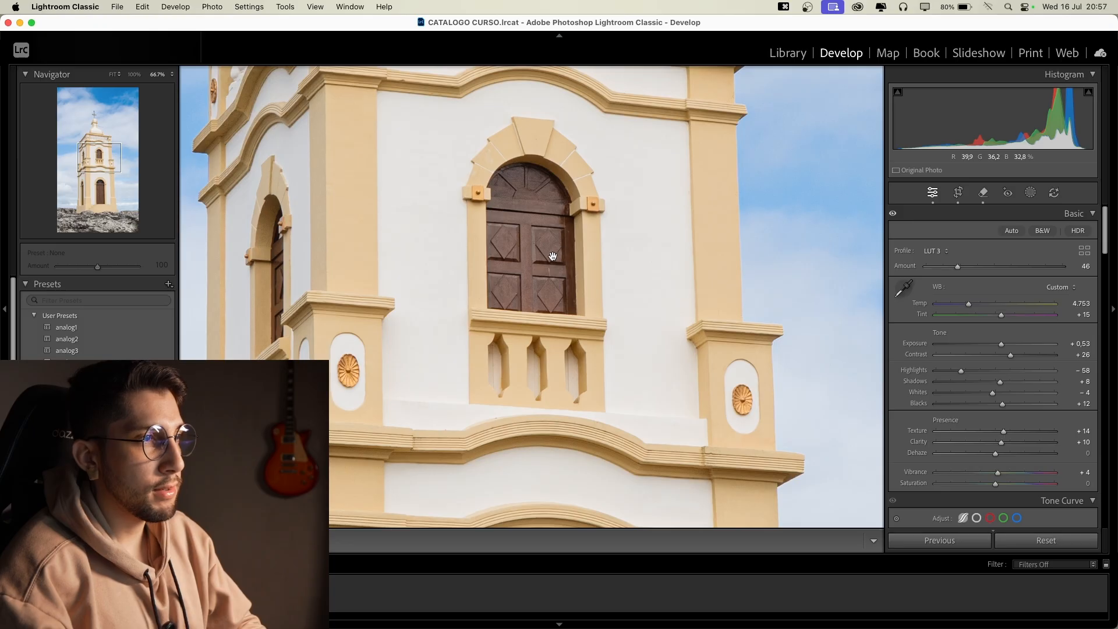
drag(553, 256, 551, 202)
key(super+minus)
key(super+minus)
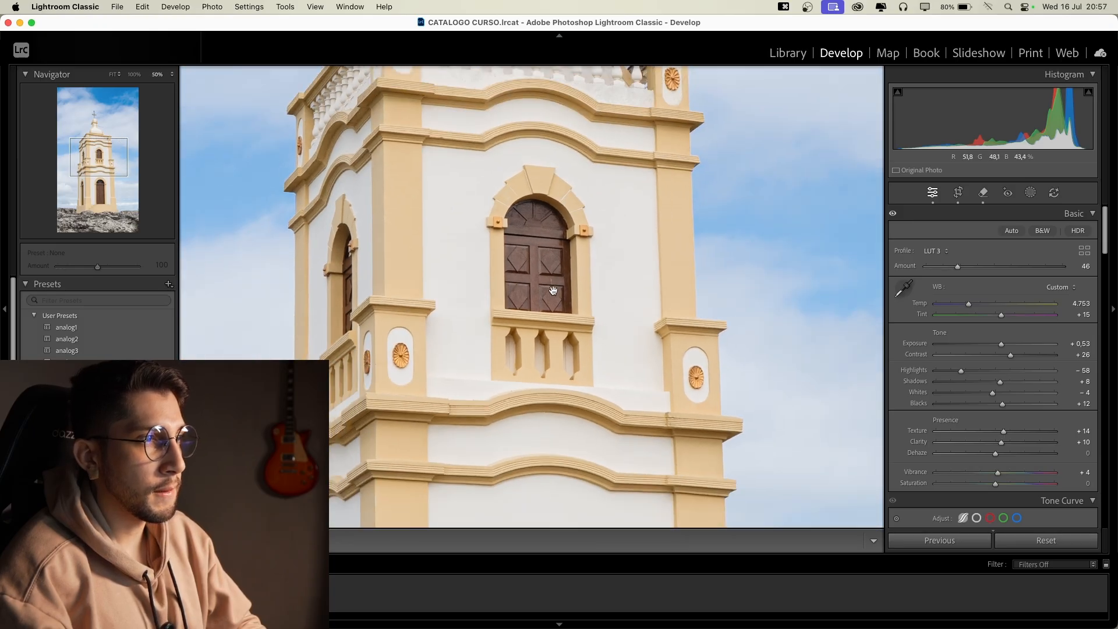
scroll(553, 292, down, 10)
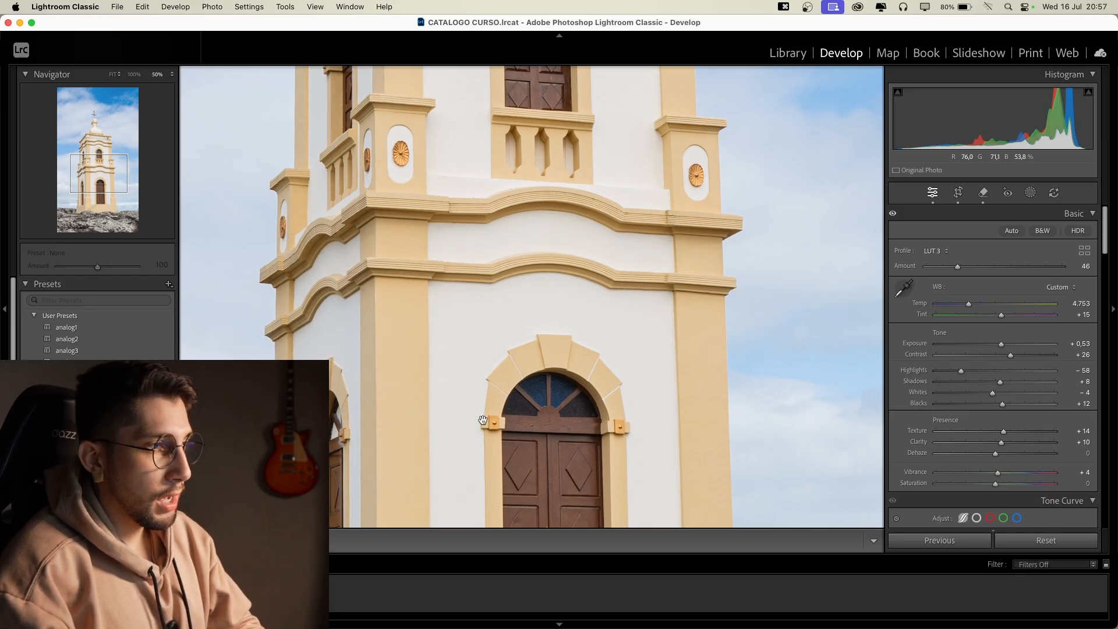
Open the tower photo in Photoshop for editing and bring the cable remnants on the dome and balustrade into view.
key(super+minus)
key(super+equal)
key(super+equal)
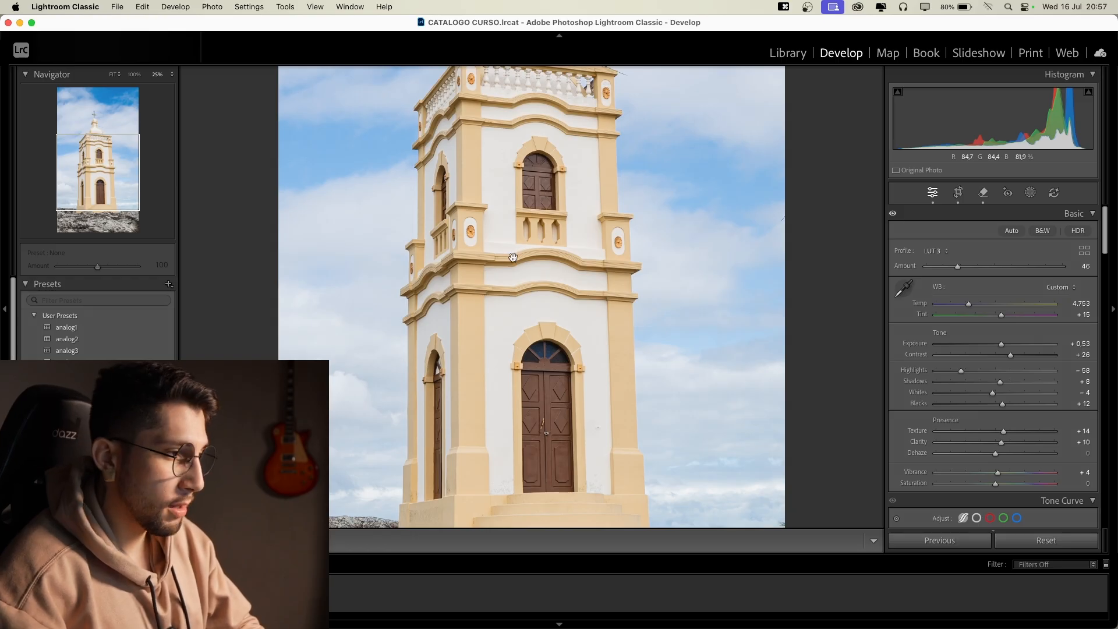
key(super+e)
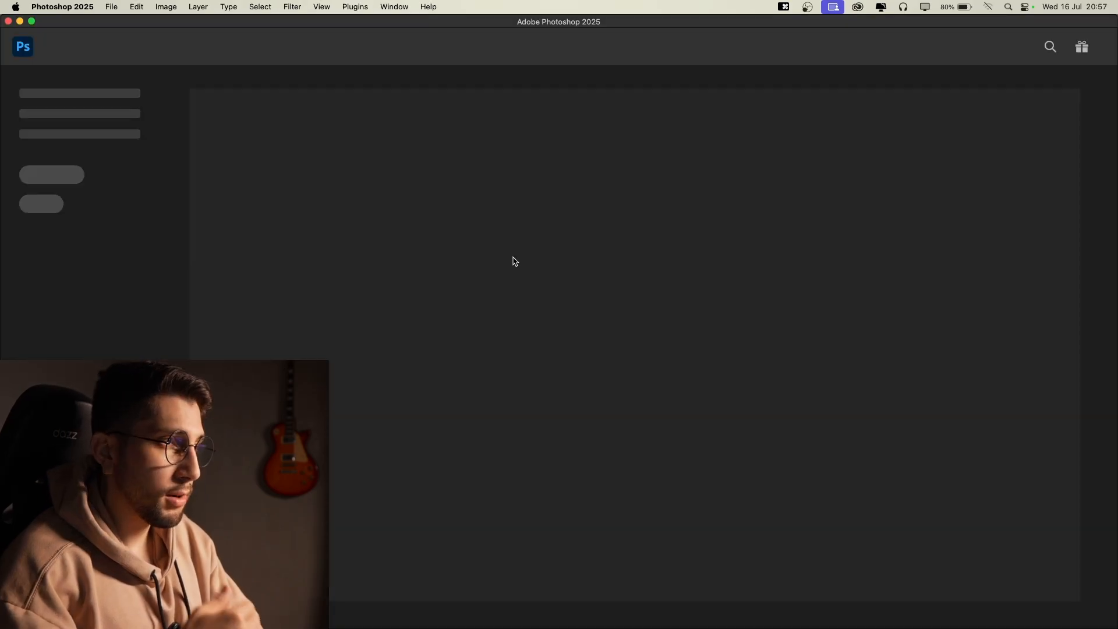
scroll(510, 350, up, 5)
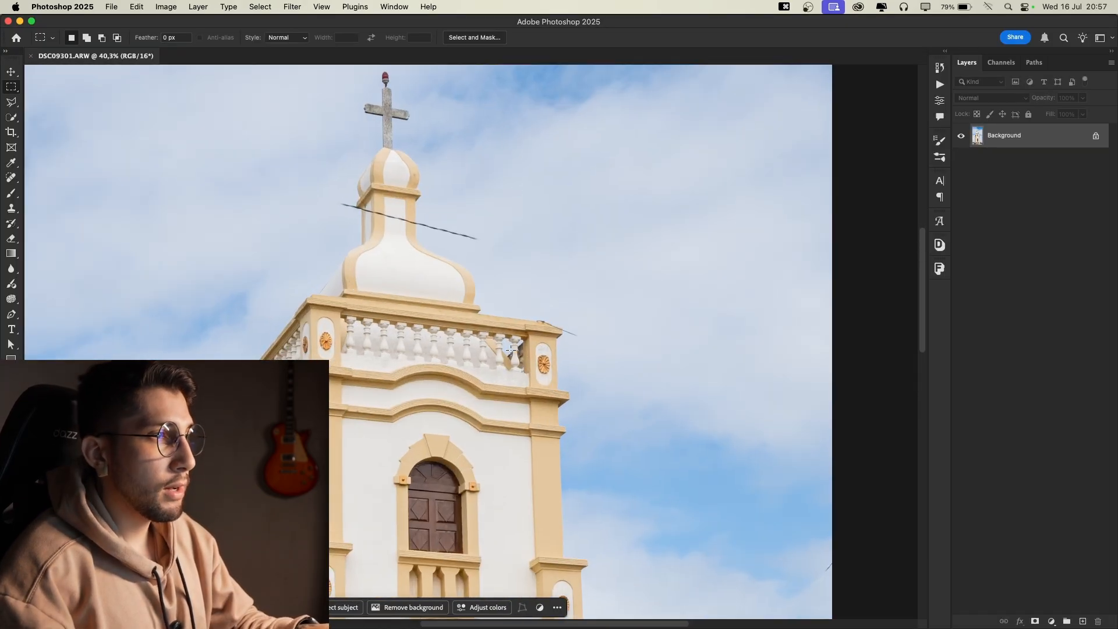
Select the tower's upper window with the wall around it and copy it to a new layer.
scroll(511, 350, down, 3)
scroll(759, 274, up, 2)
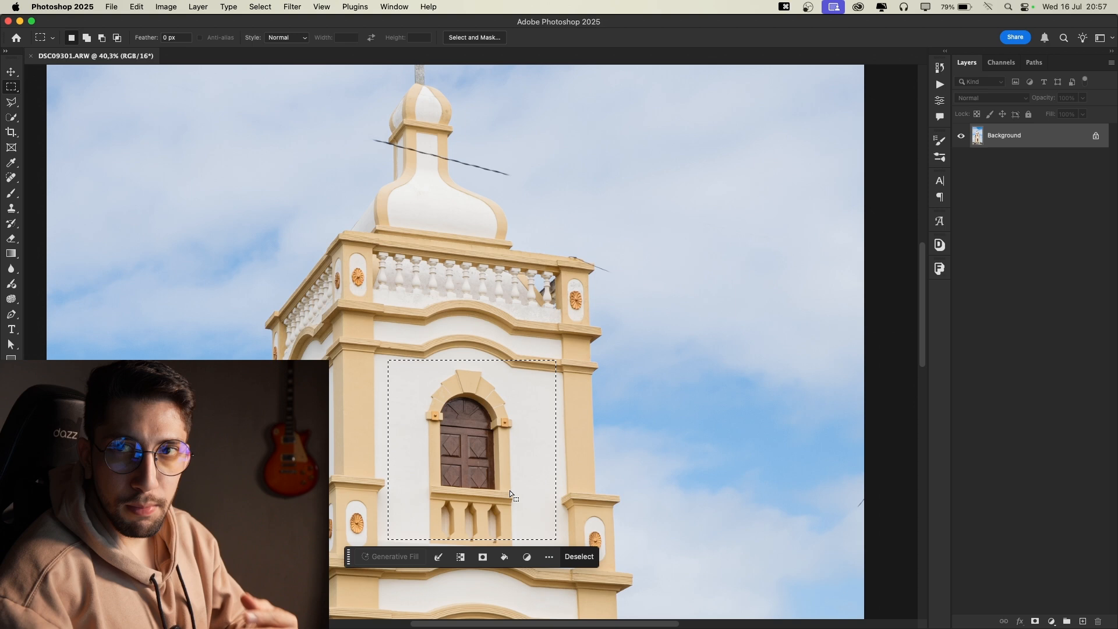
key(v)
key(super+j)
key(super+0)
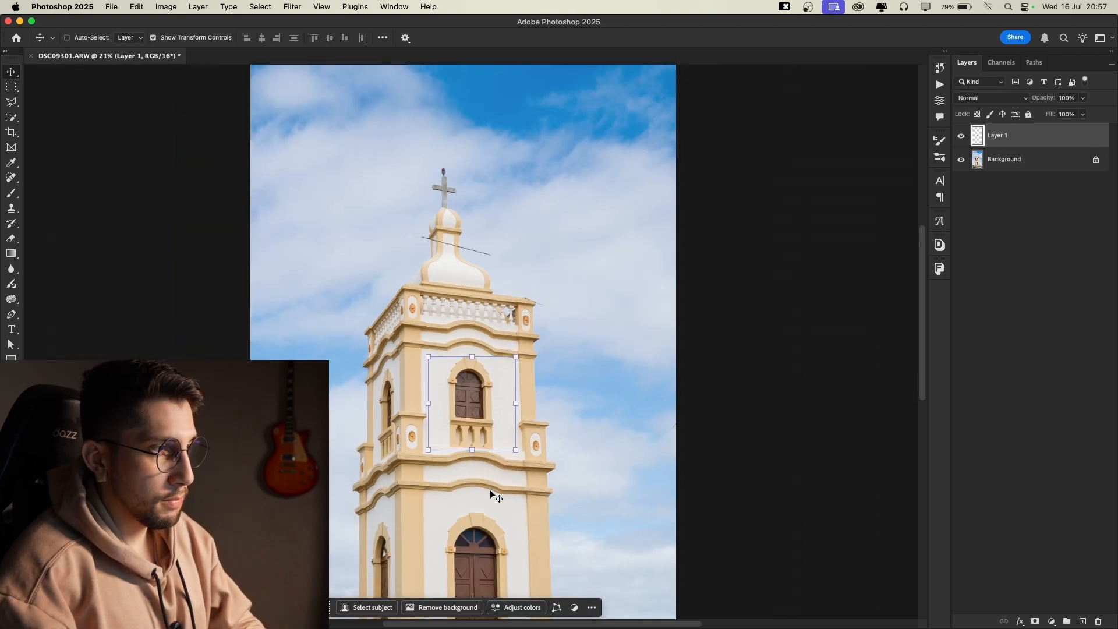
Move the copied window over the tower's lower door, tilt it slightly to follow the wall, and apply the transform.
drag(492, 332, 469, 558)
key(super+t)
drag(510, 484, 543, 477)
key(Return)
key(m)
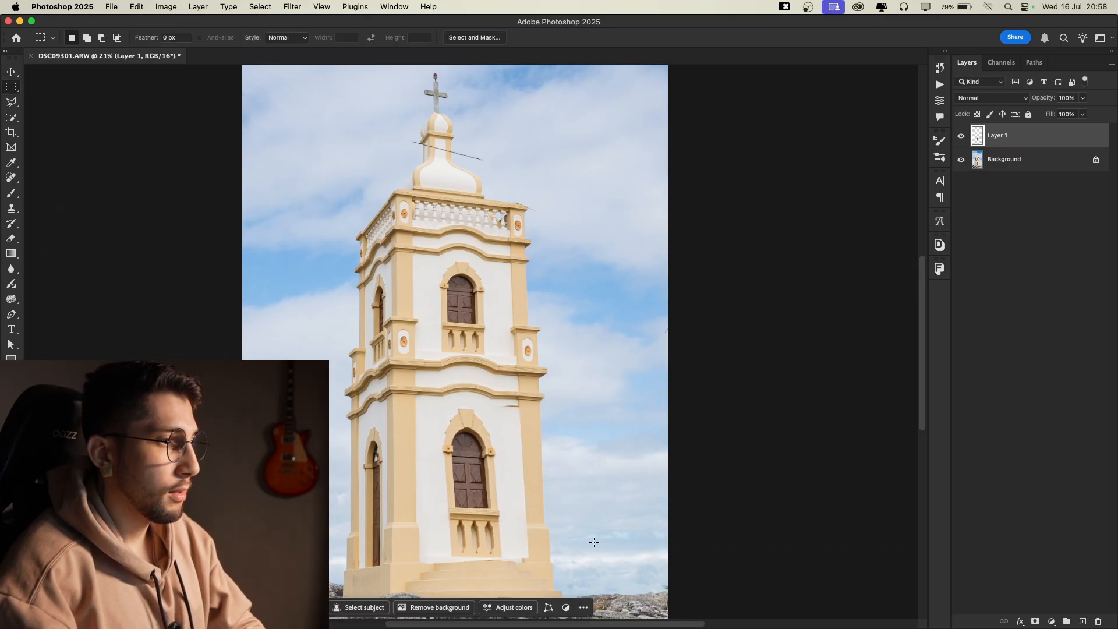
Merge the copied window layer with the background layer and save the edited photo.
scroll(471, 453, up, 5)
scroll(594, 542, down, 5)
scroll(716, 229, up, 2)
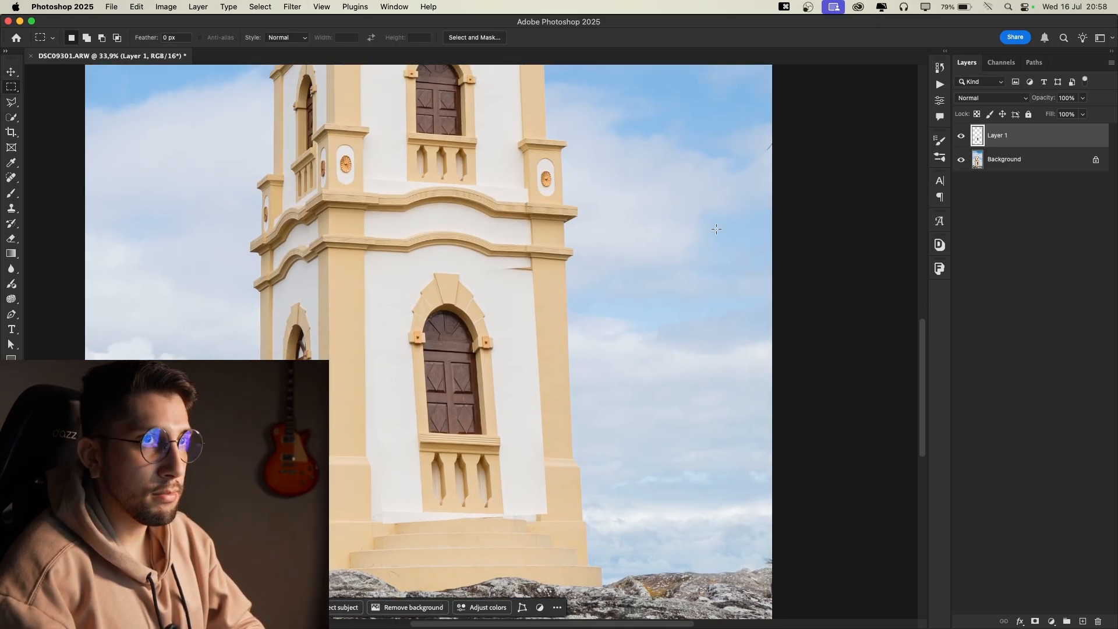
super+click(996, 136)
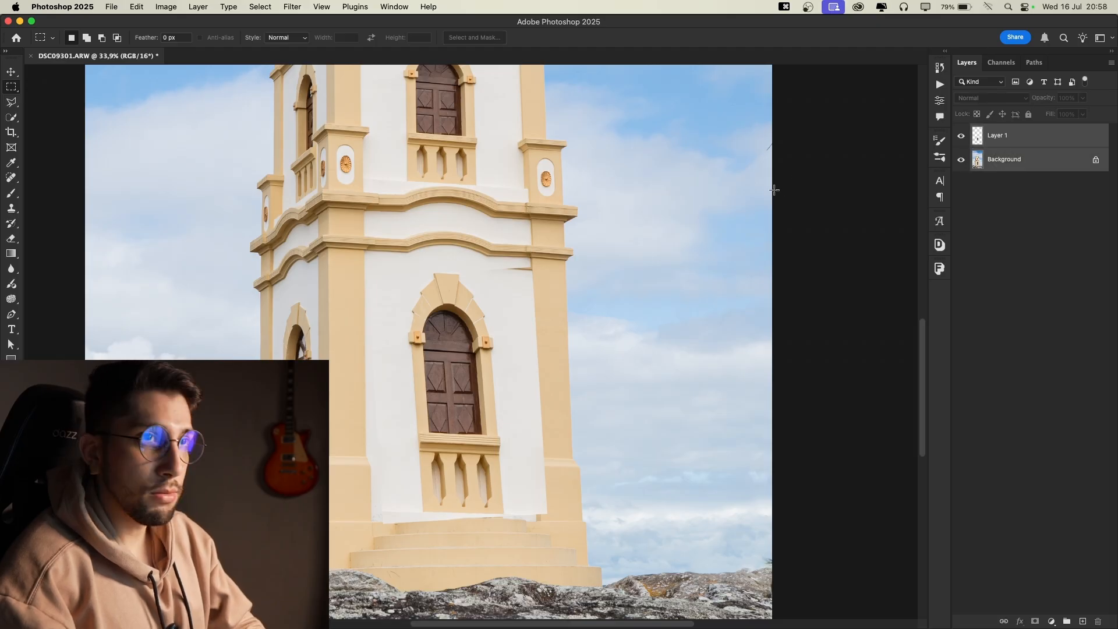
key(super+e)
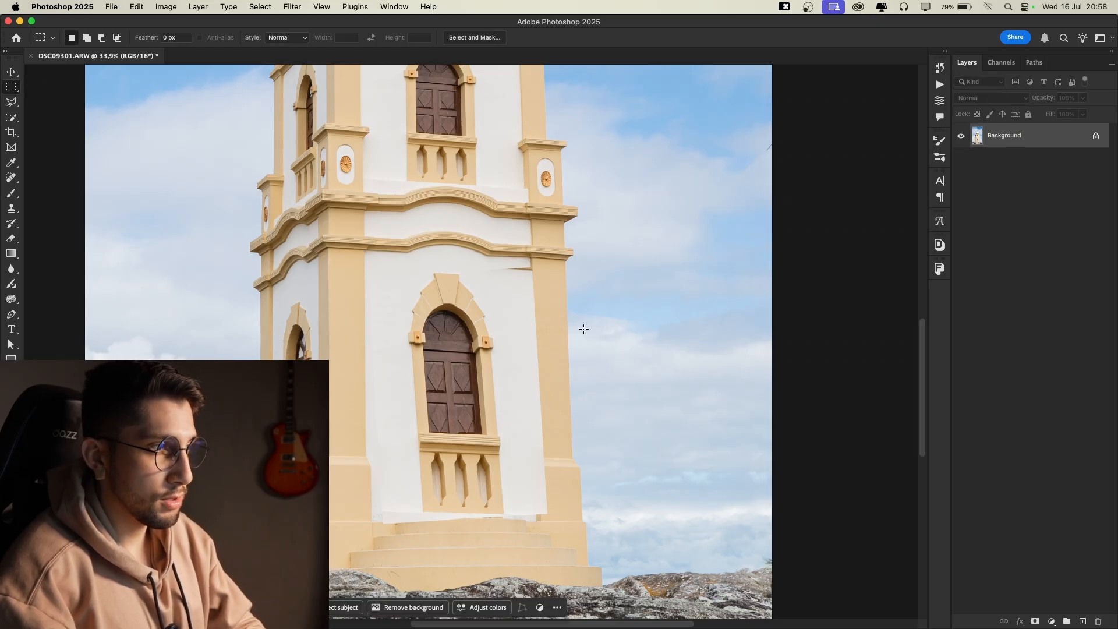
scroll(583, 329, down, 2)
scroll(583, 329, up, 2)
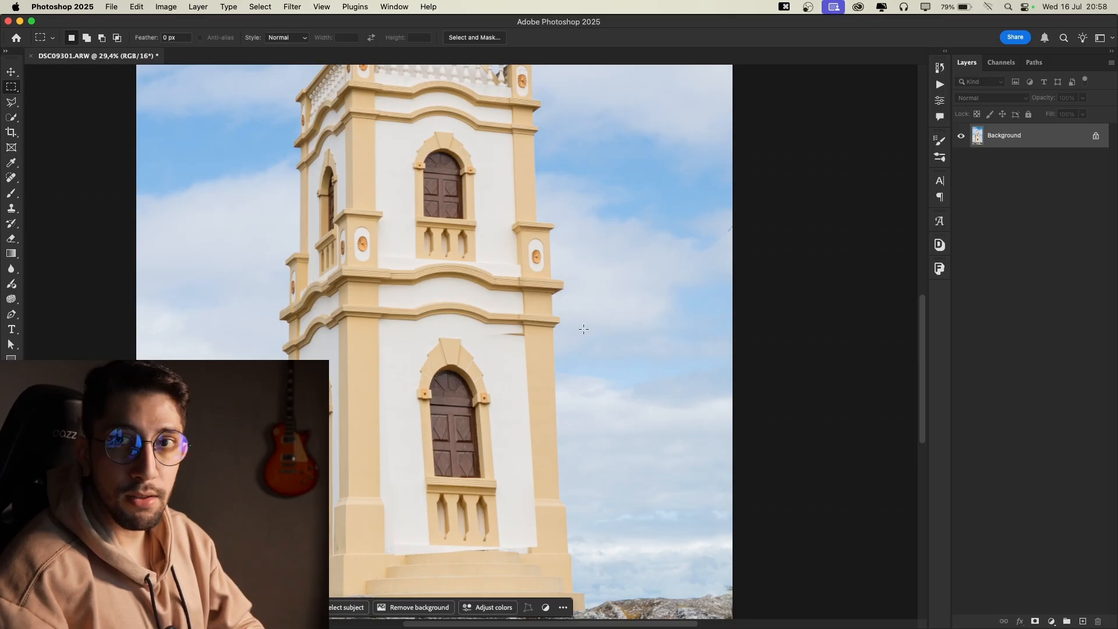
scroll(466, 343, down, 1)
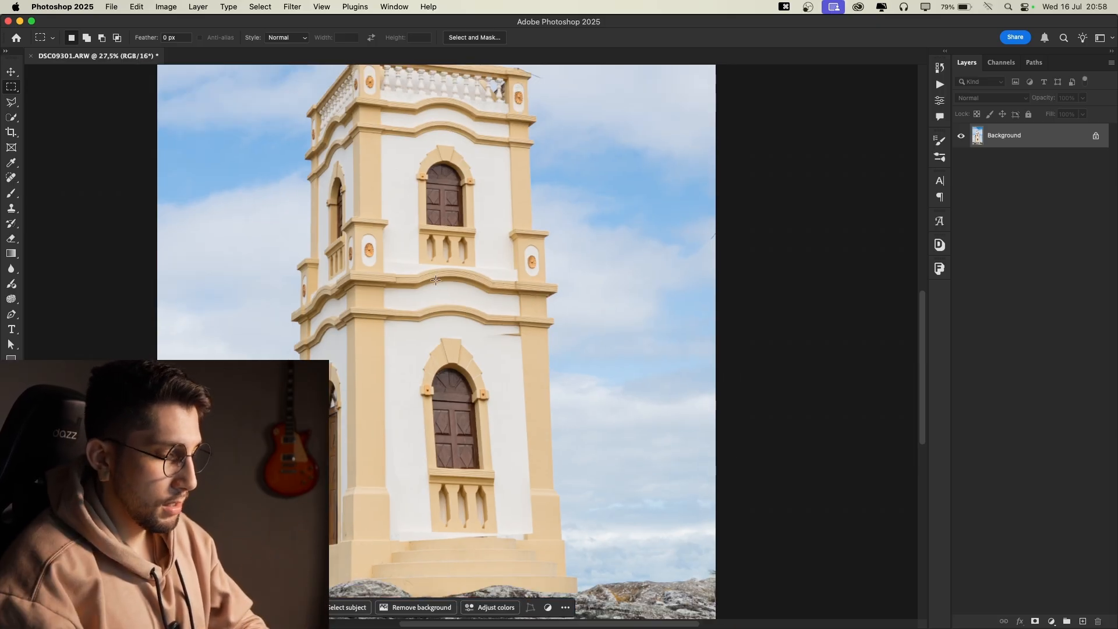
key(super+s)
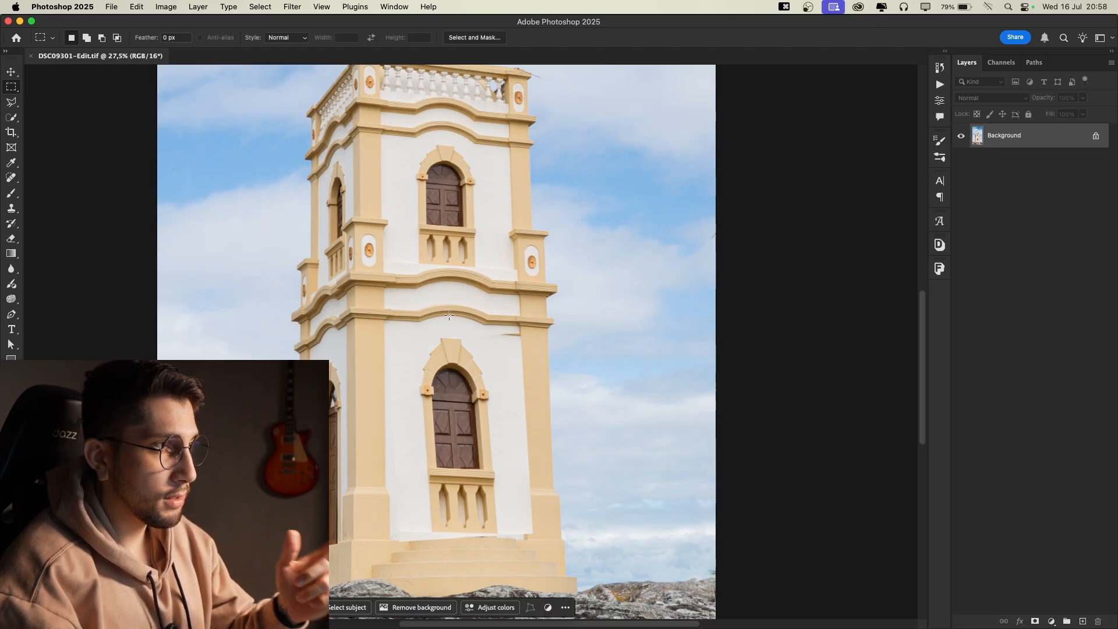
Switch to Lightroom Classic and examine the replaced lower window on the edited photo up close.
key(ctrl+Up)
click(428, 201)
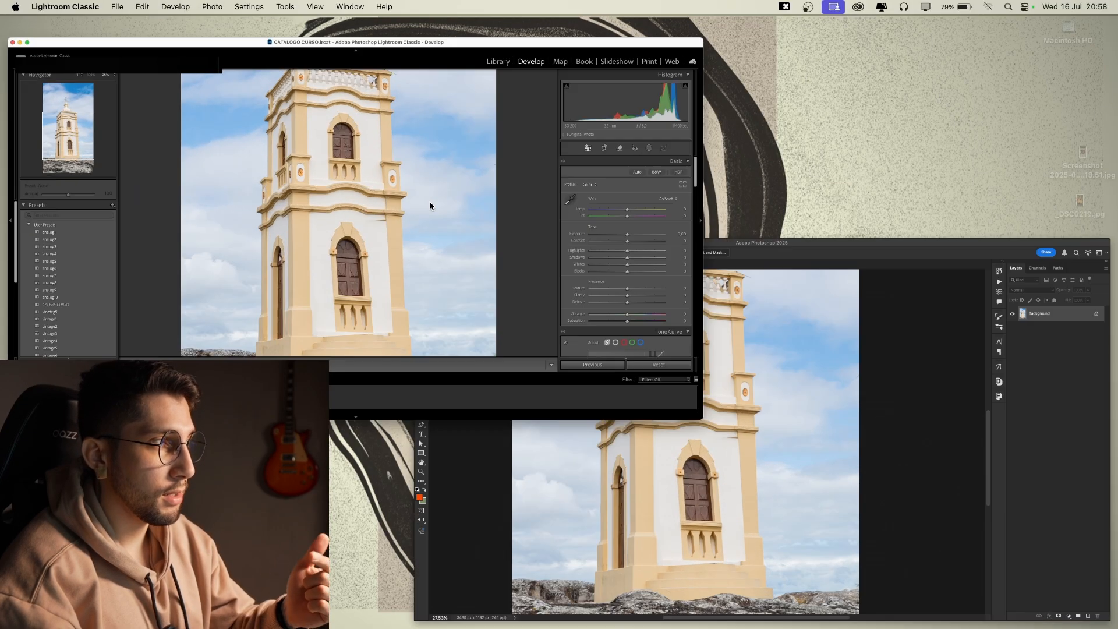
key(super+equal)
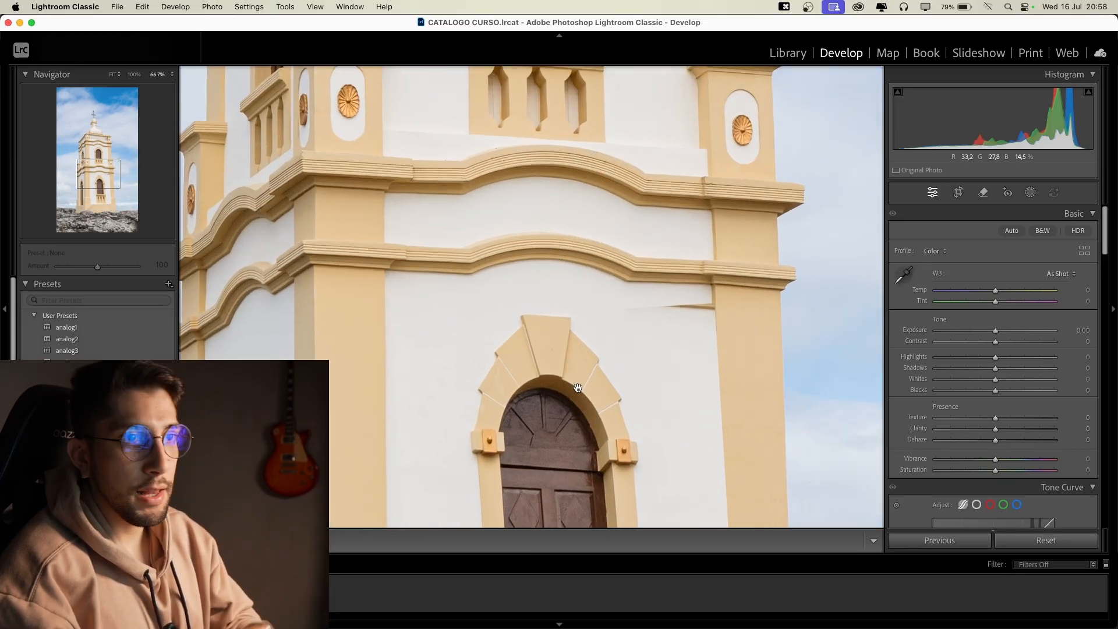
drag(577, 391, 576, 224)
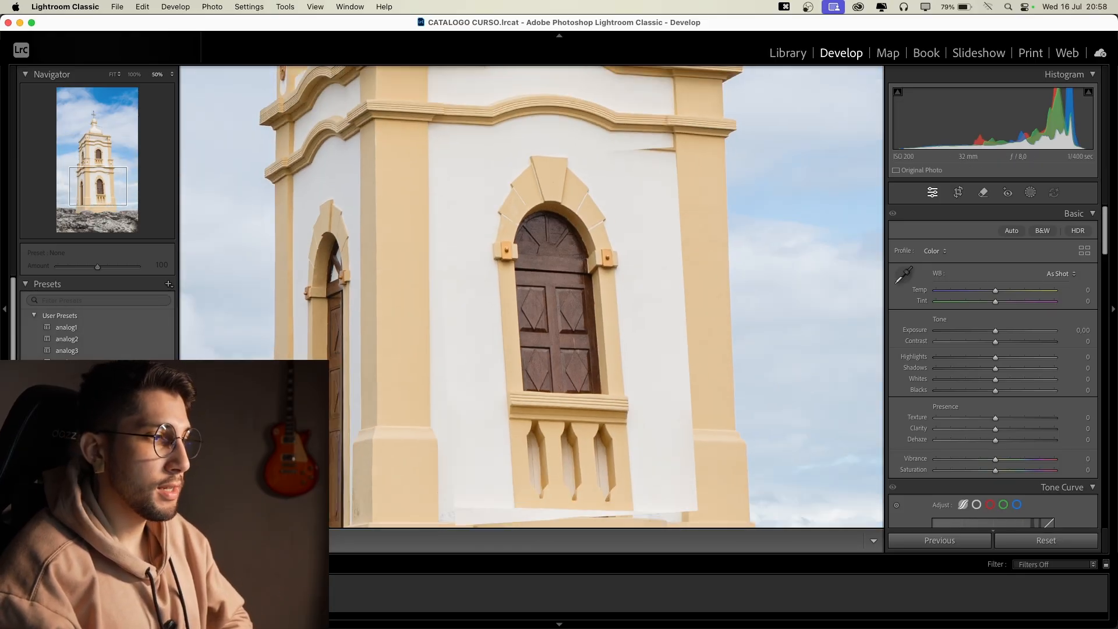
Try a Temp of +19 and a Contrast of +10 on the edited photo, and undo both adjustments.
drag(995, 290, 1006, 289)
drag(995, 342, 1000, 342)
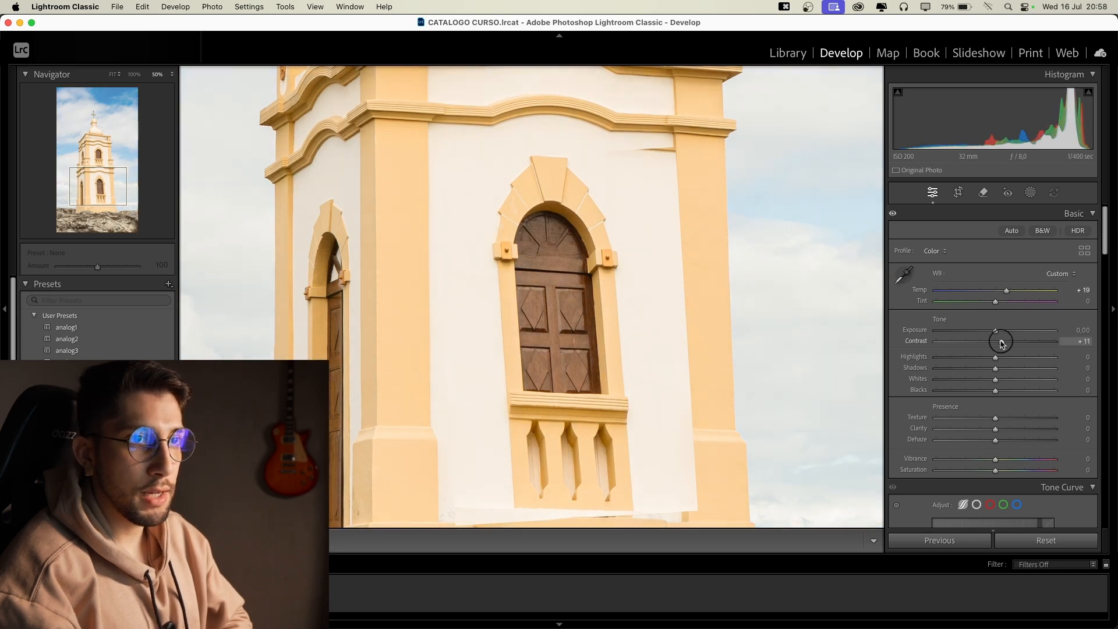
key(super+minus)
key(super+z)
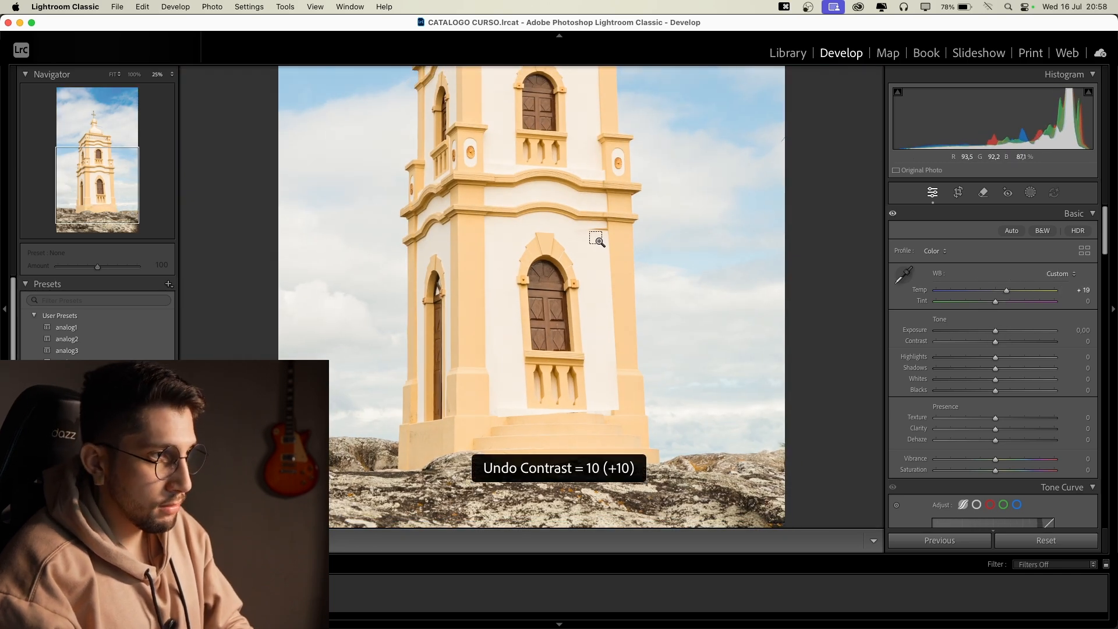
key(super+z)
Examine the edited tower photo, and inspect the door and balustrade on the original DSC09301.ARW.
scroll(599, 240, up, 5)
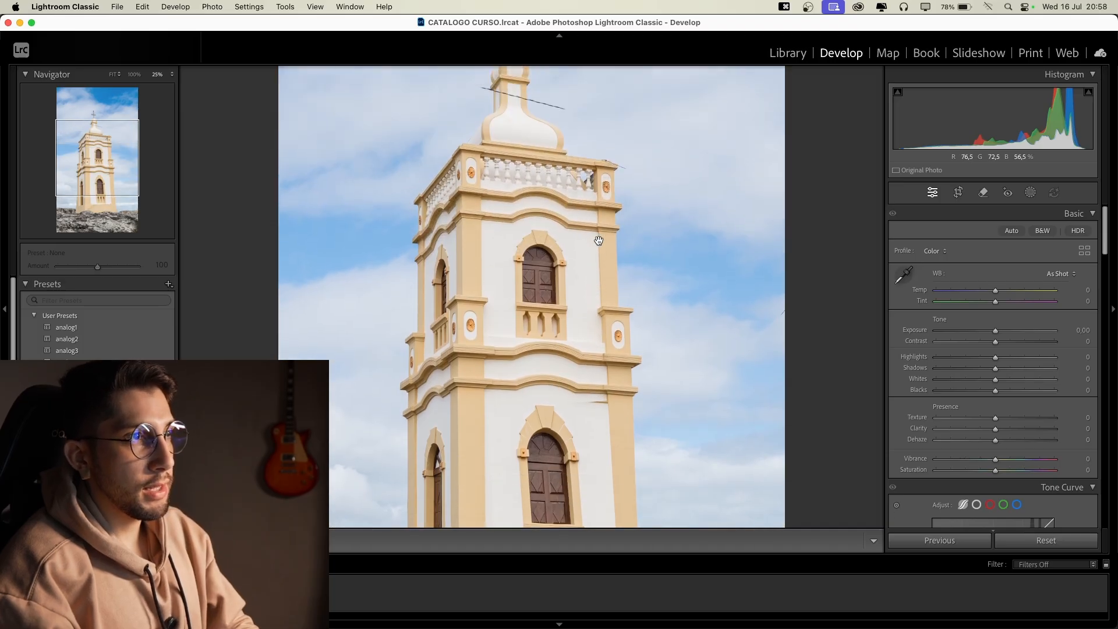
click(598, 241)
click(597, 244)
scroll(565, 346, down, 3)
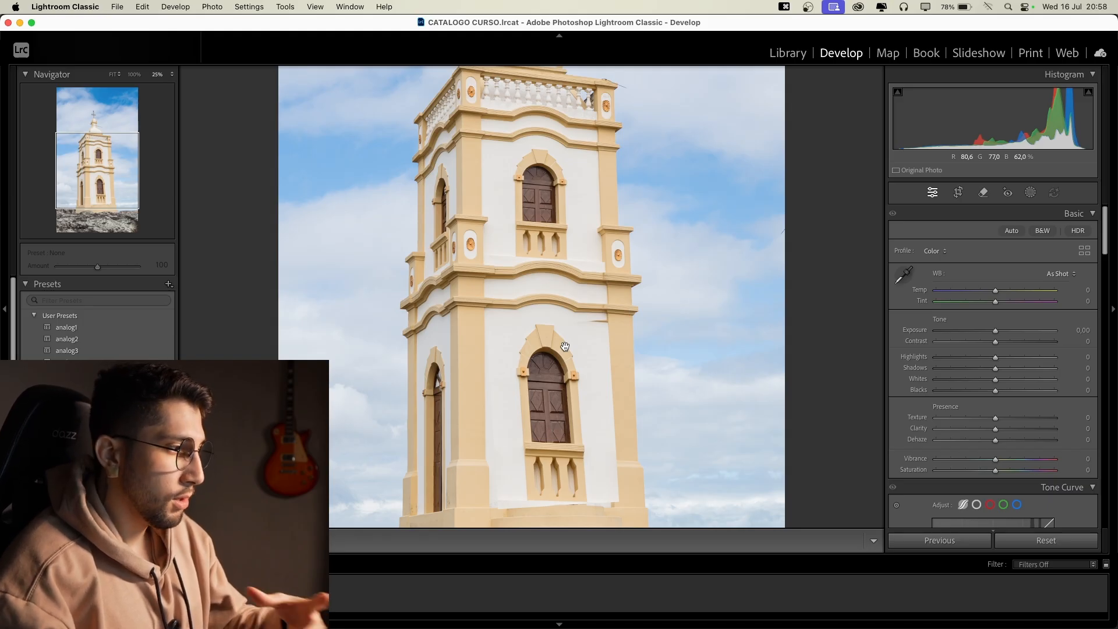
key(Right)
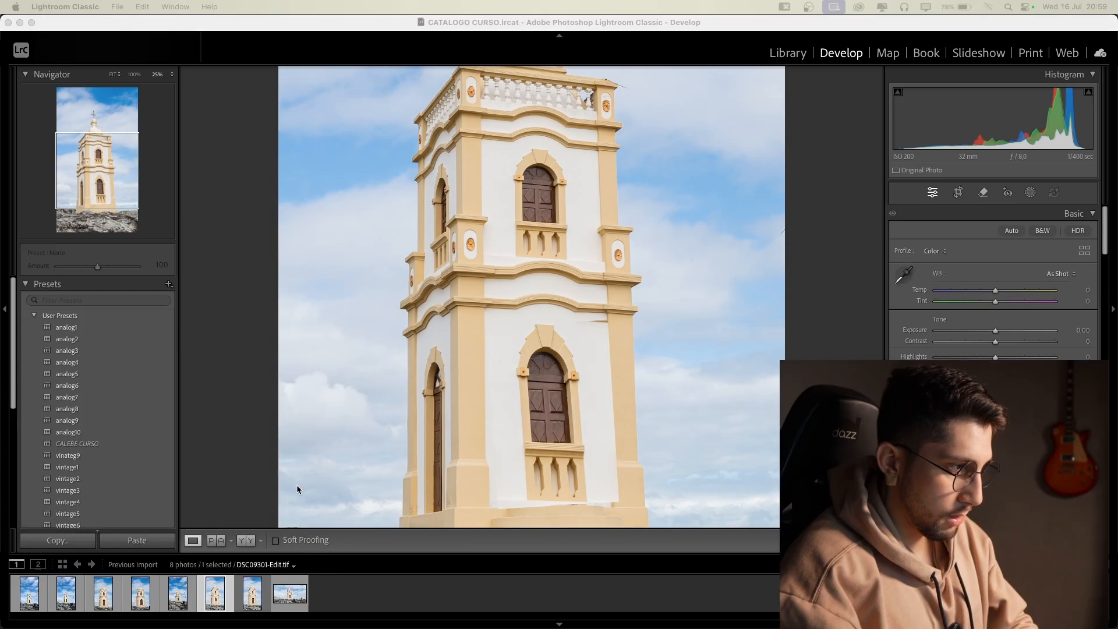
click(227, 596)
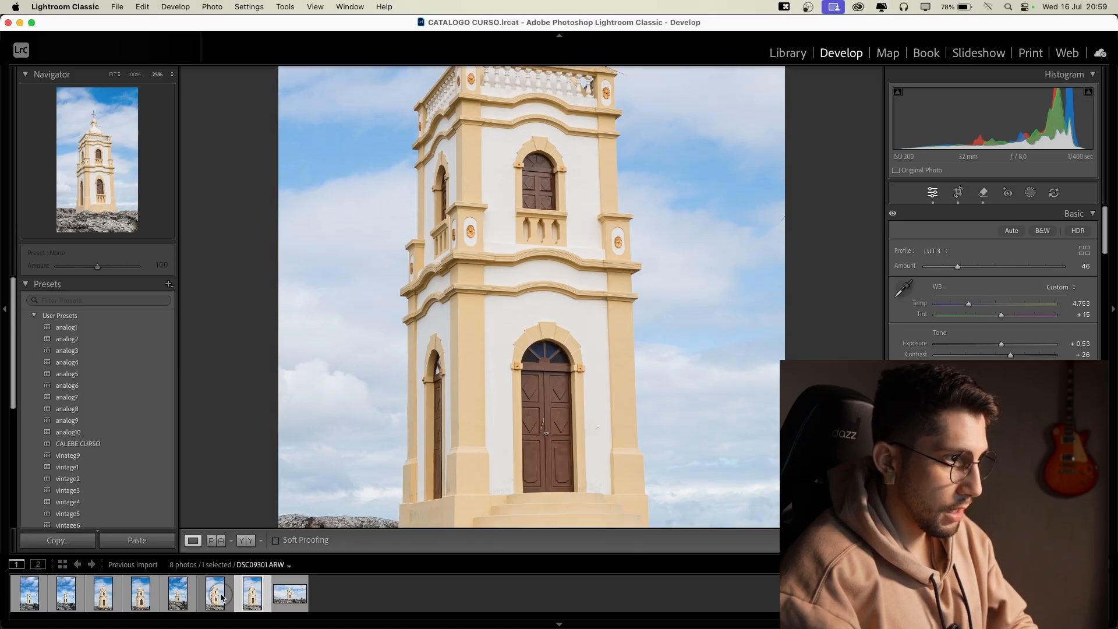
click(253, 593)
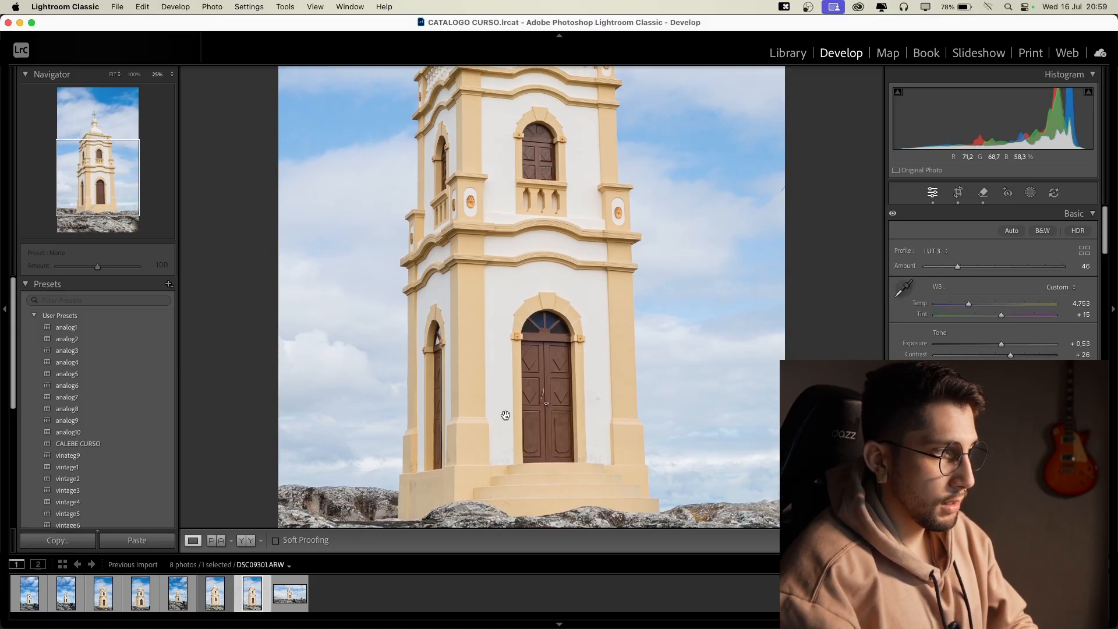
scroll(487, 324, up, 5)
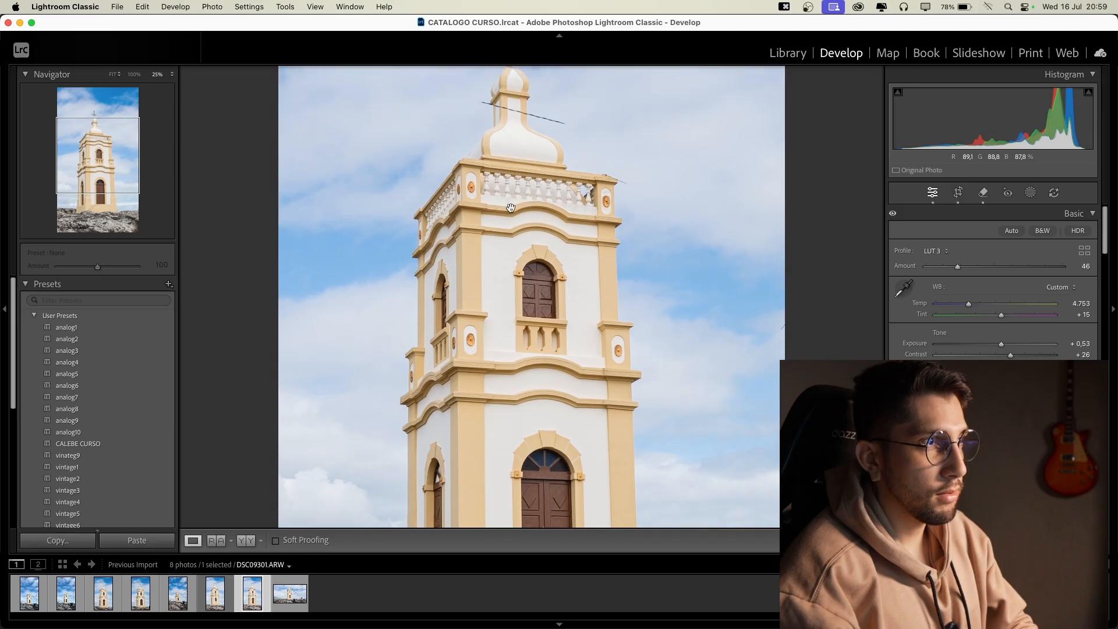
scroll(580, 296, down, 3)
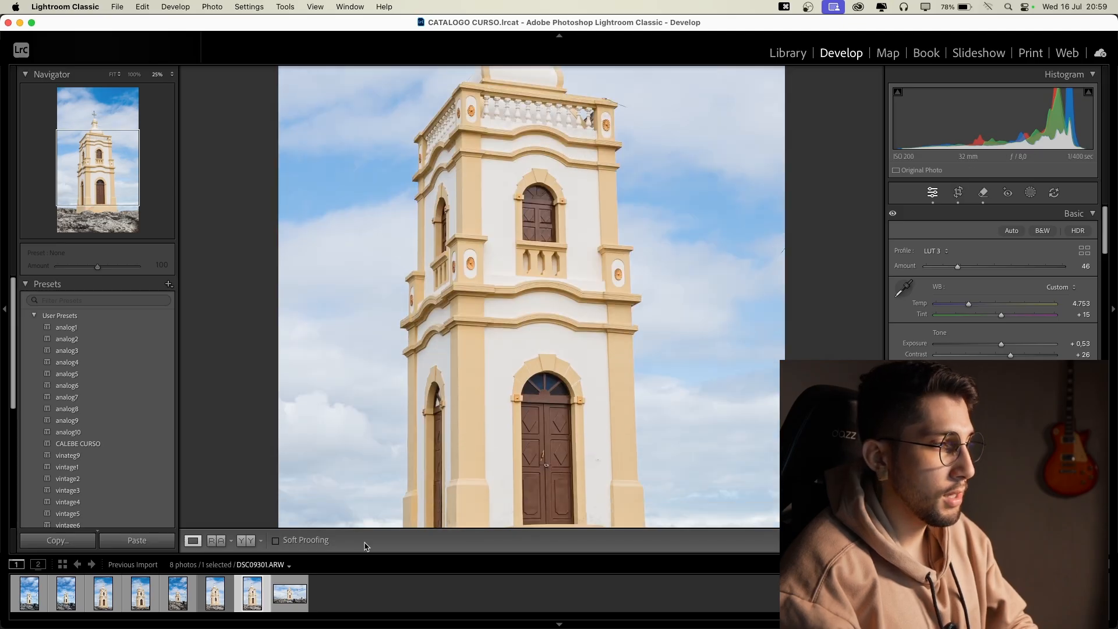
Compare DSC09301-Edit.tif with the original DSC09301.ARW by alternating between them, as whole photos and up close.
click(205, 600)
key(super+minus)
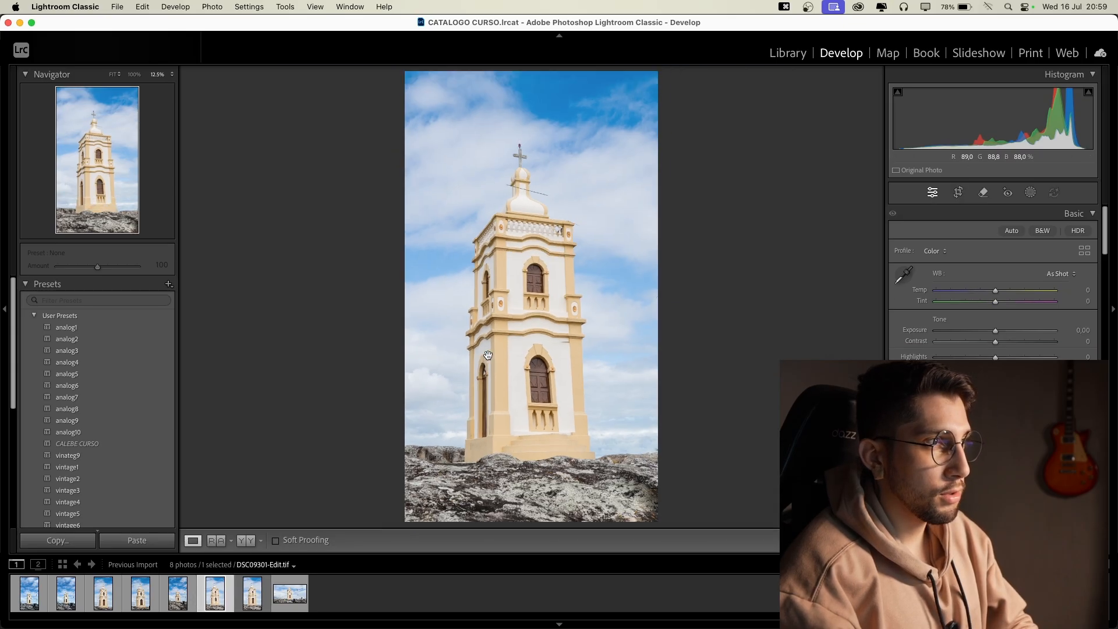
click(250, 599)
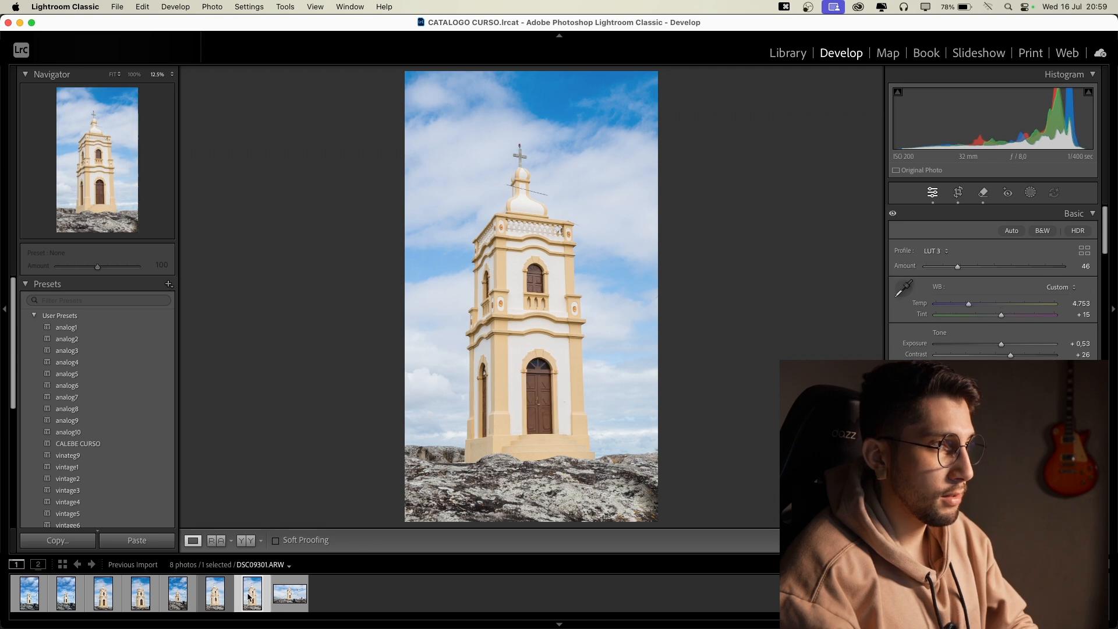
click(219, 599)
click(238, 600)
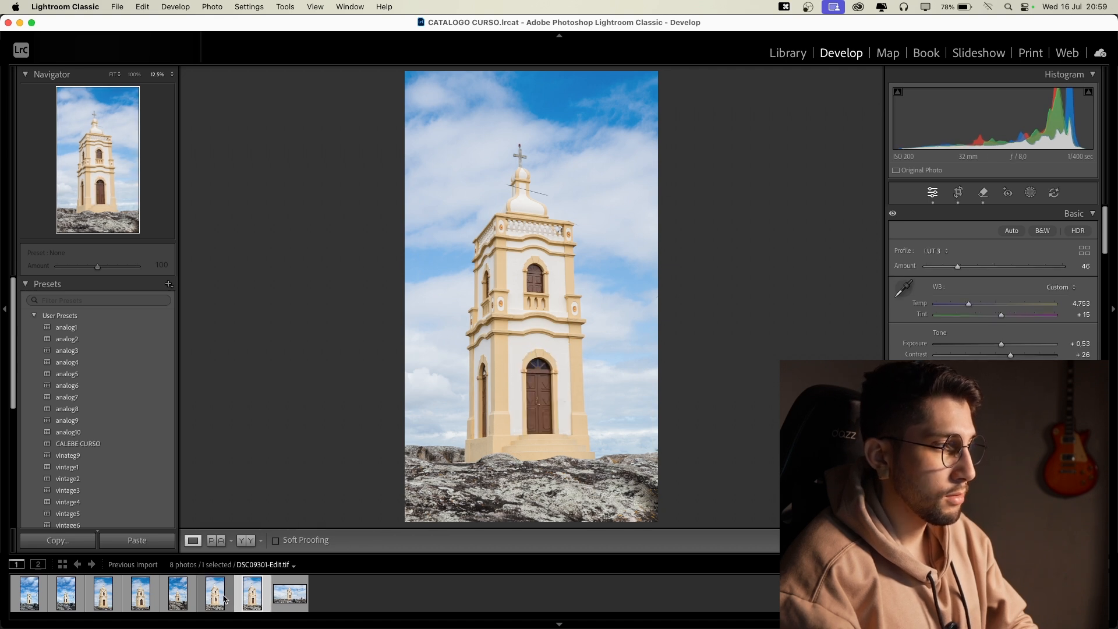
click(215, 600)
click(468, 357)
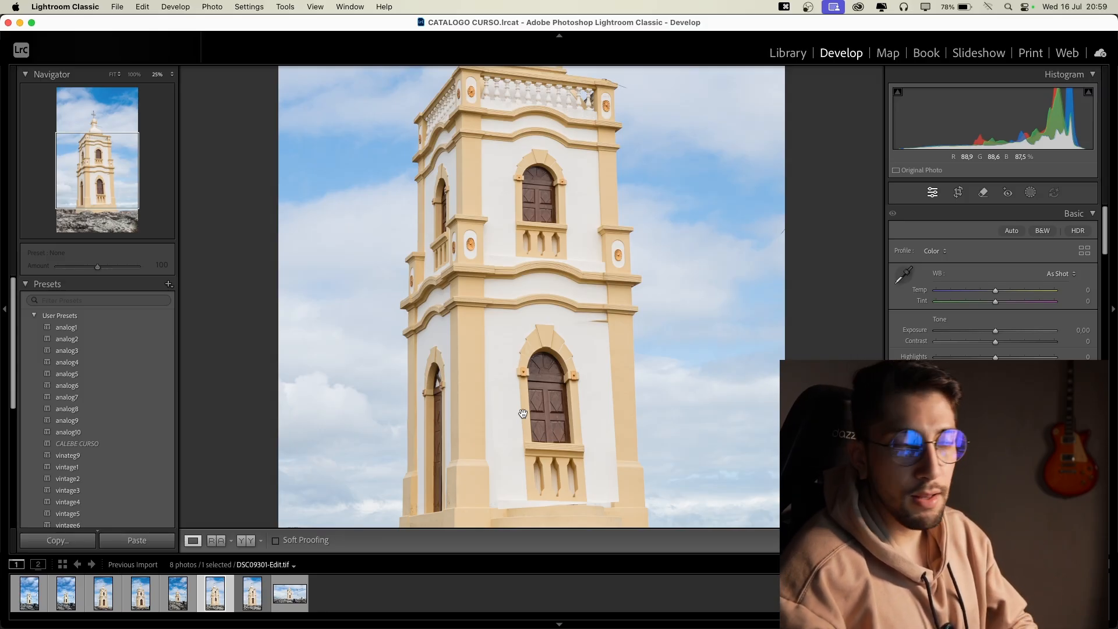
click(252, 594)
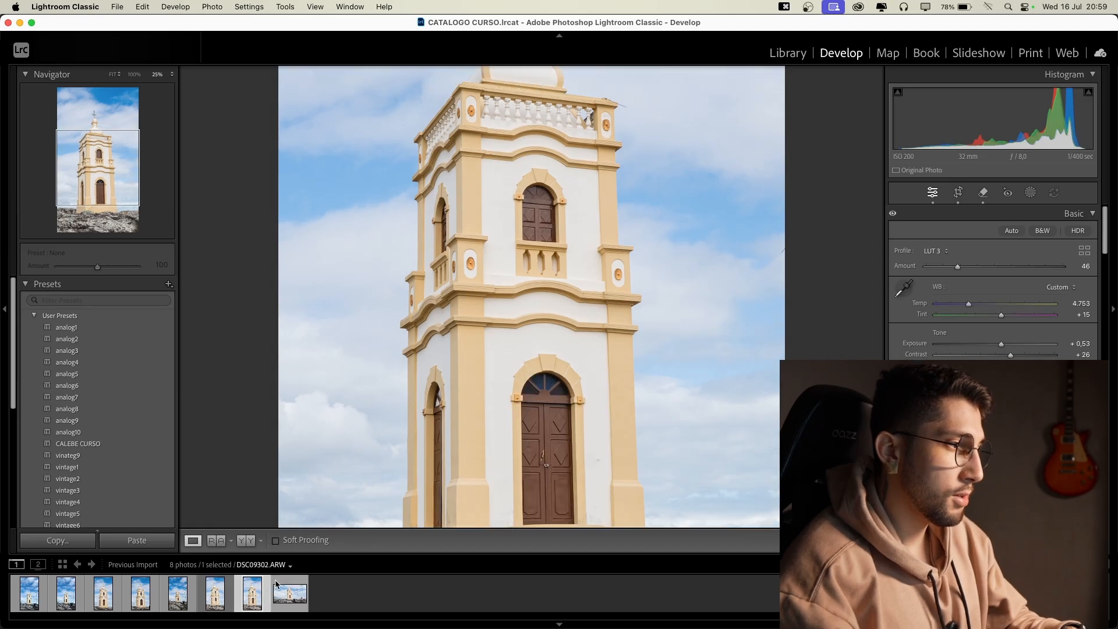
click(213, 591)
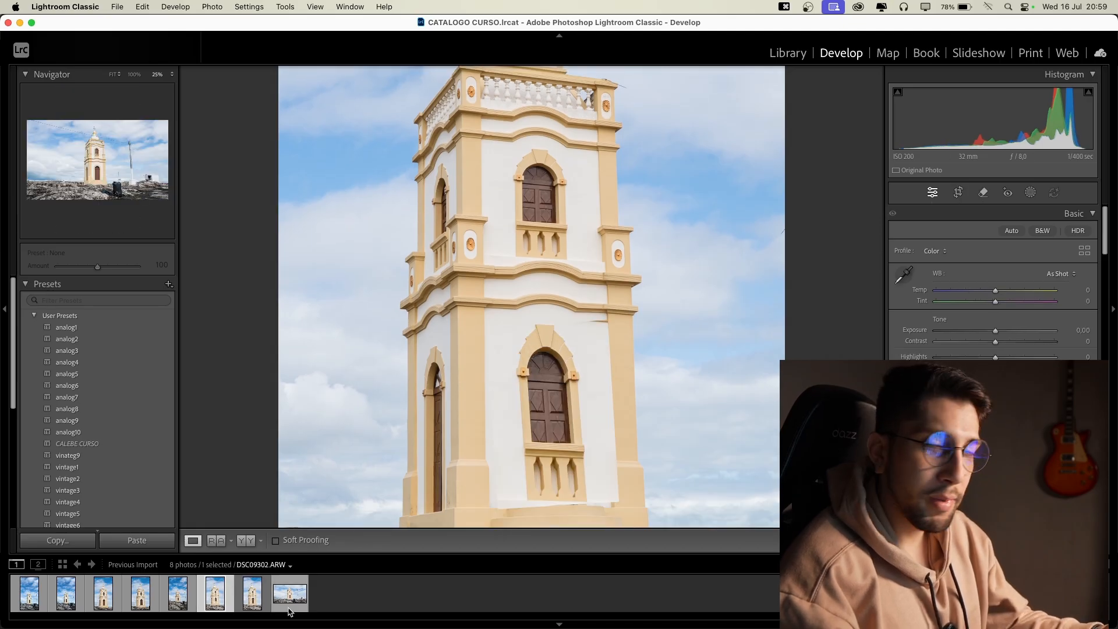
Return to the original DSC09301.ARW and open its Remove tool.
drag(595, 205, 571, 344)
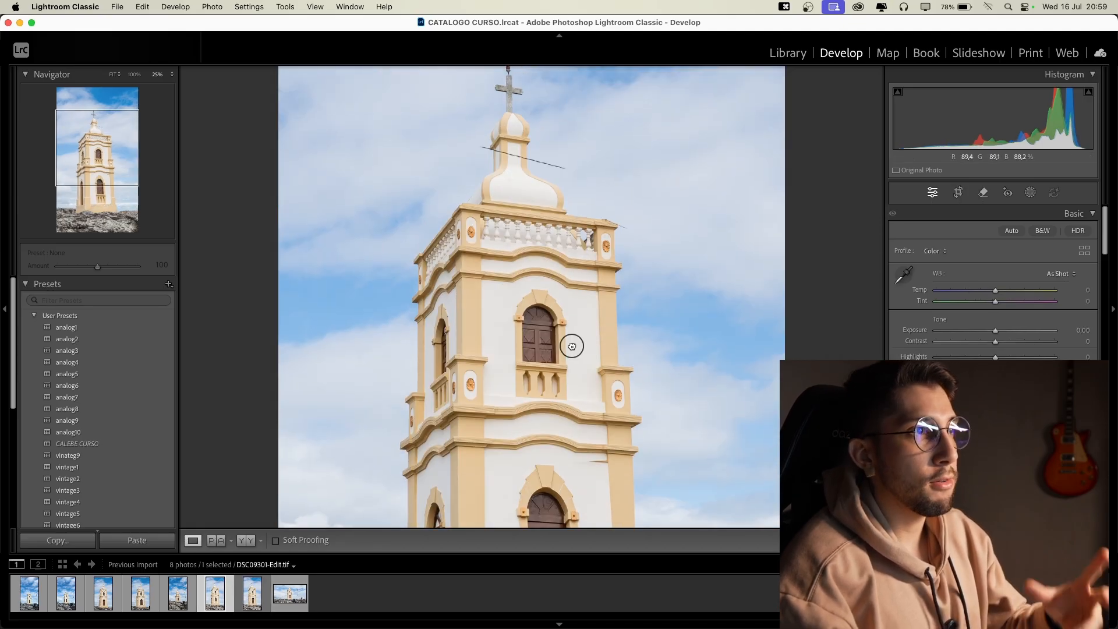
scroll(553, 348, down, 3)
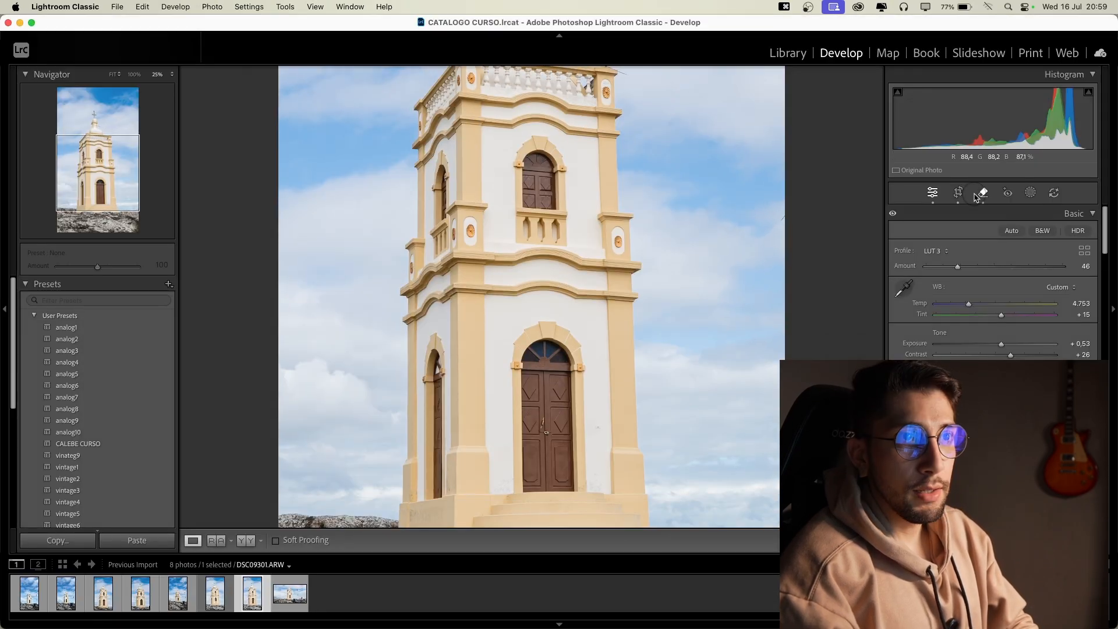
click(983, 196)
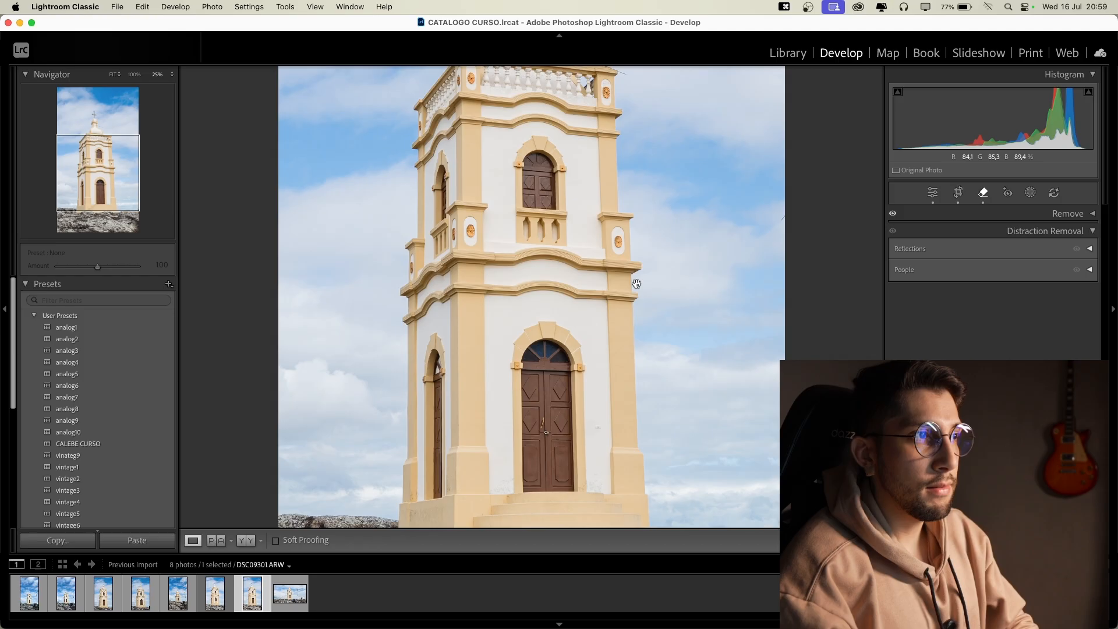